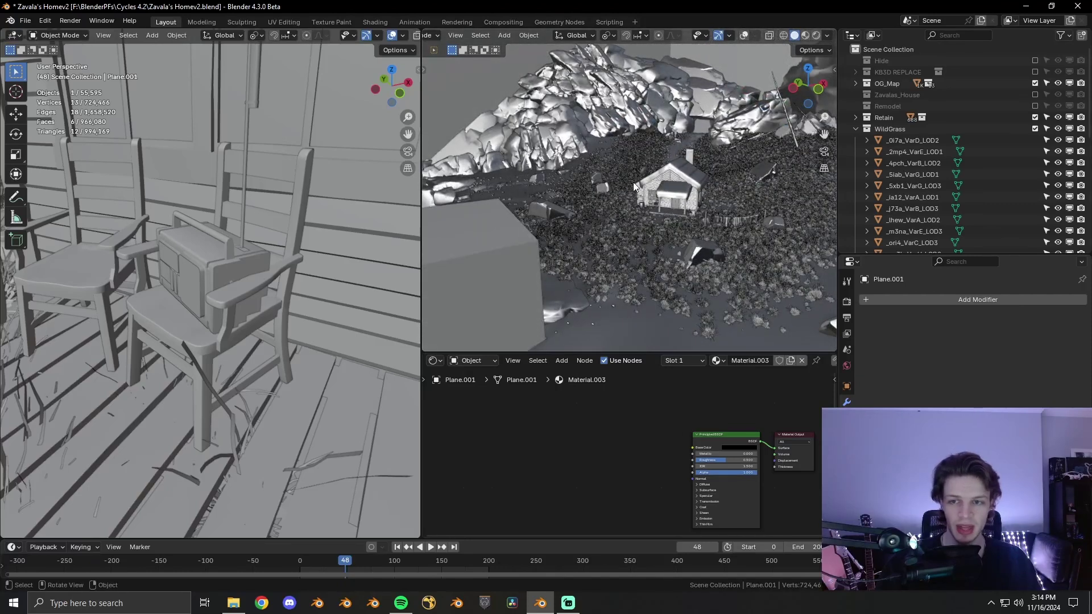
- Disable the viewport display of both particle systems on the main landscape mesh
middle_drag(633, 182, 661, 243)
click(661, 243)
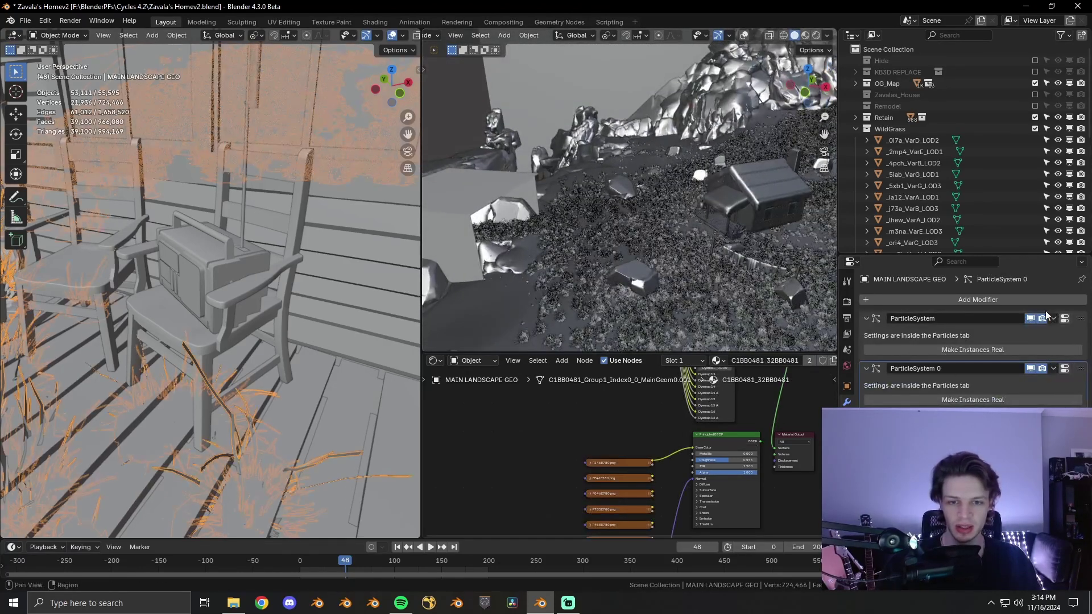
click(1031, 318)
click(1030, 368)
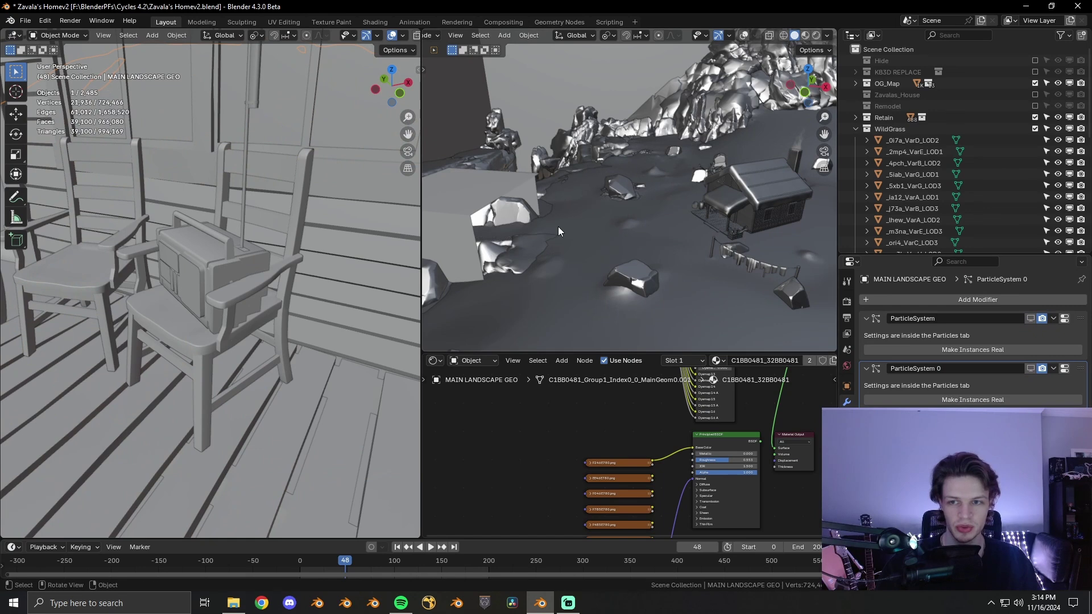
middle_drag(558, 226, 588, 194)
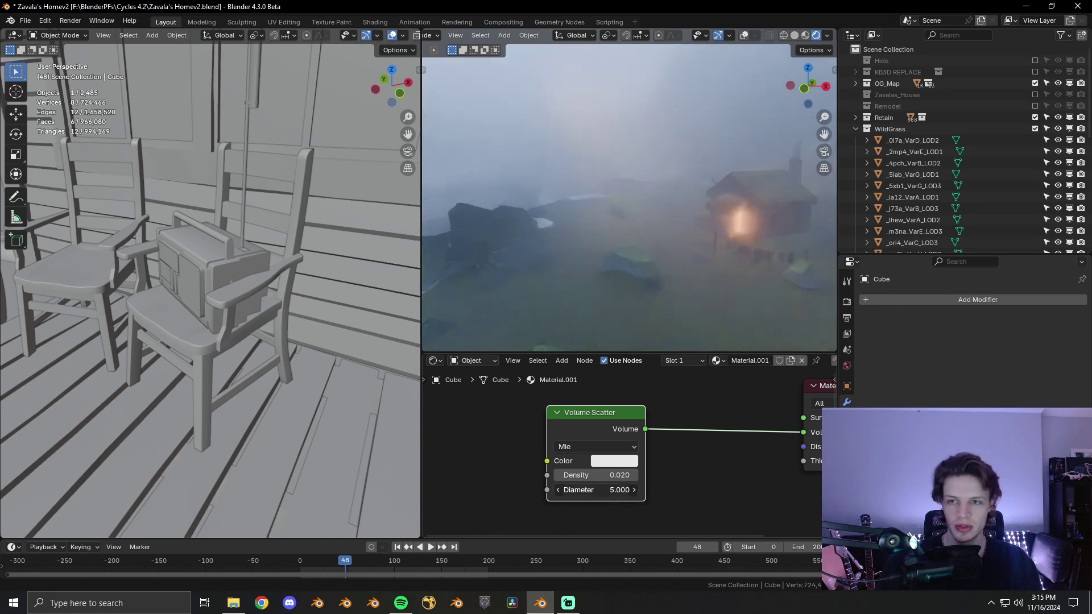
- Set the diameter of the fog cube's Mie Volume Scatter node to 5
click(612, 490)
text(5)
key(Return)
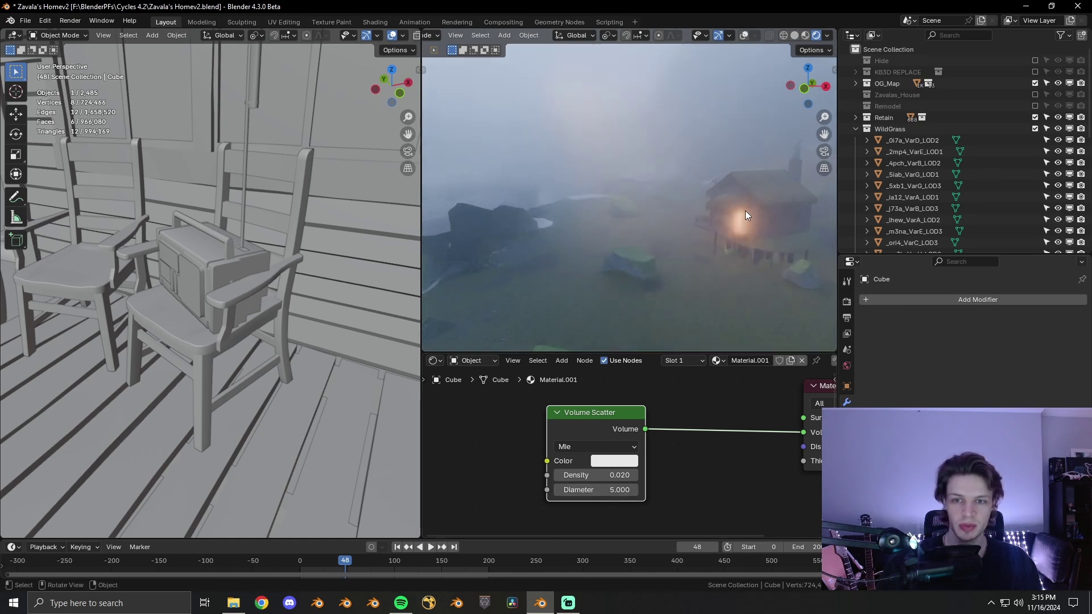
- Limit the rendered preview to a region around the cottage, clear that region and view the cottage closer
key(ctrl+b)
drag(709, 176, 804, 286)
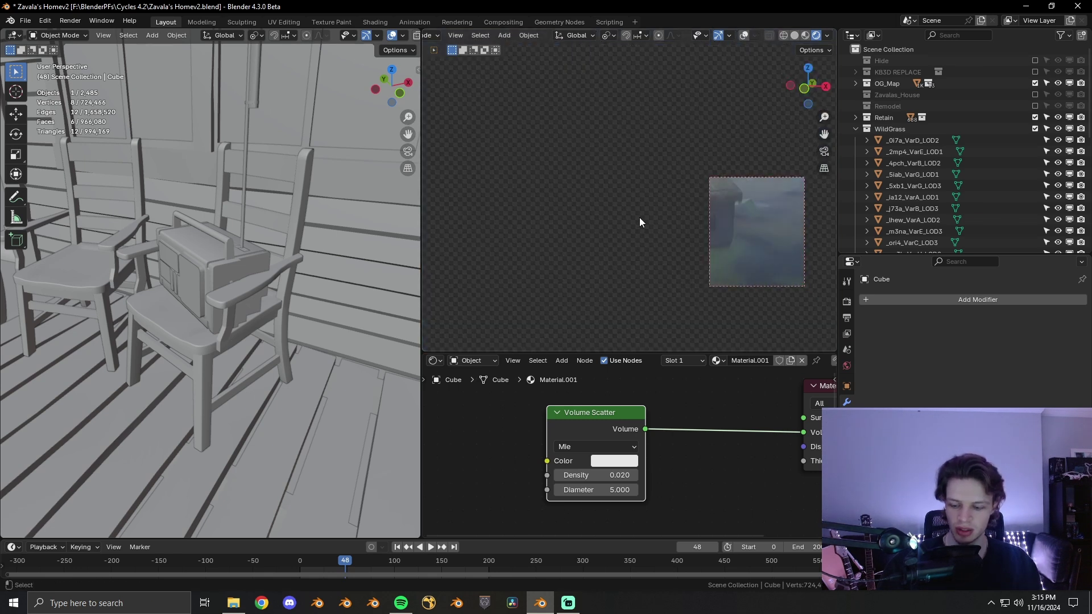
key(ctrl+alt+b)
scroll(616, 289, up, 4)
scroll(631, 235, down, 8)
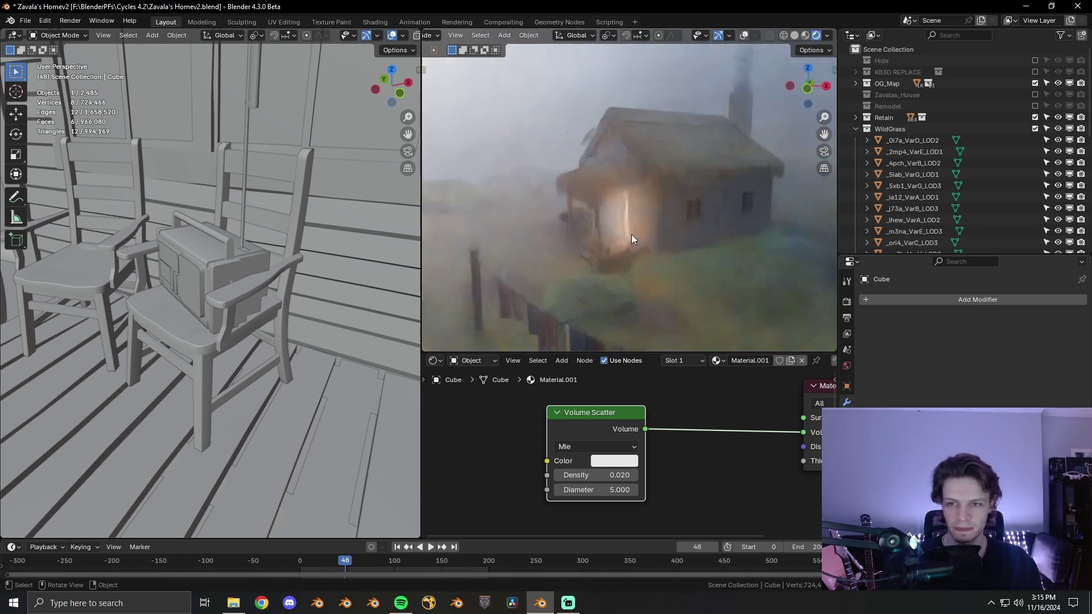
scroll(649, 217, up, 5)
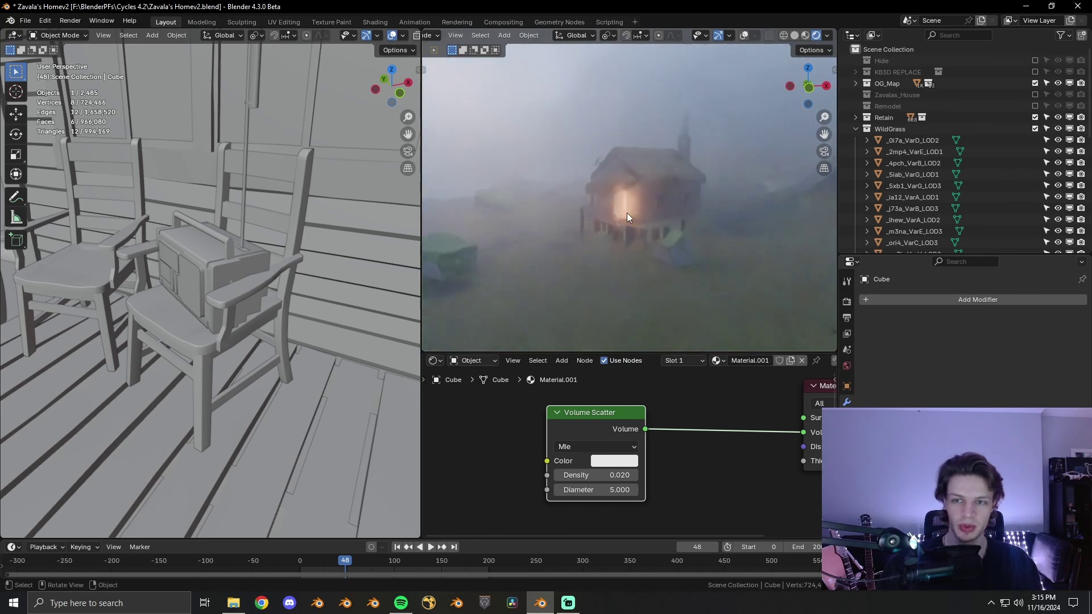
- Set the Volume Scatter diameter to 50, using a temporary render region around the cottage to preview the fog
key(ctrl+b)
drag(547, 129, 706, 274)
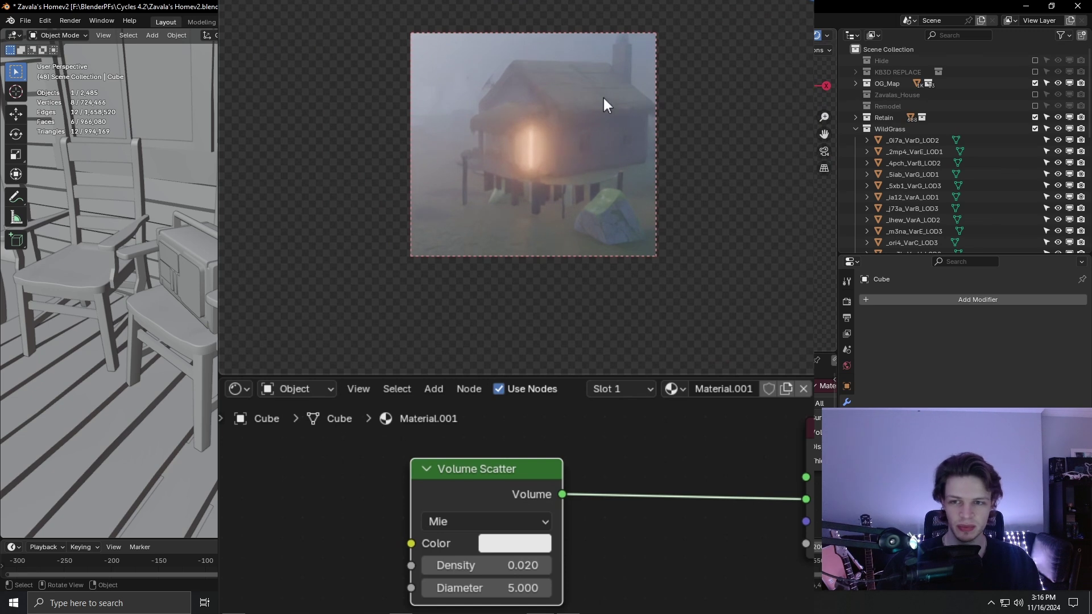
click(486, 587)
text(50)
key(Return)
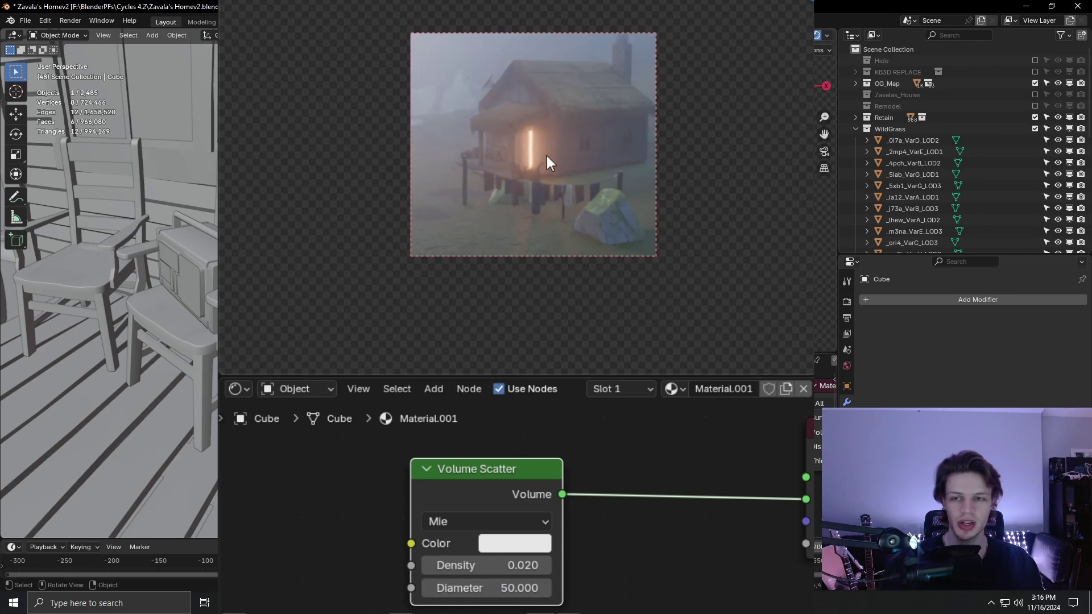
key(ctrl+alt+b)
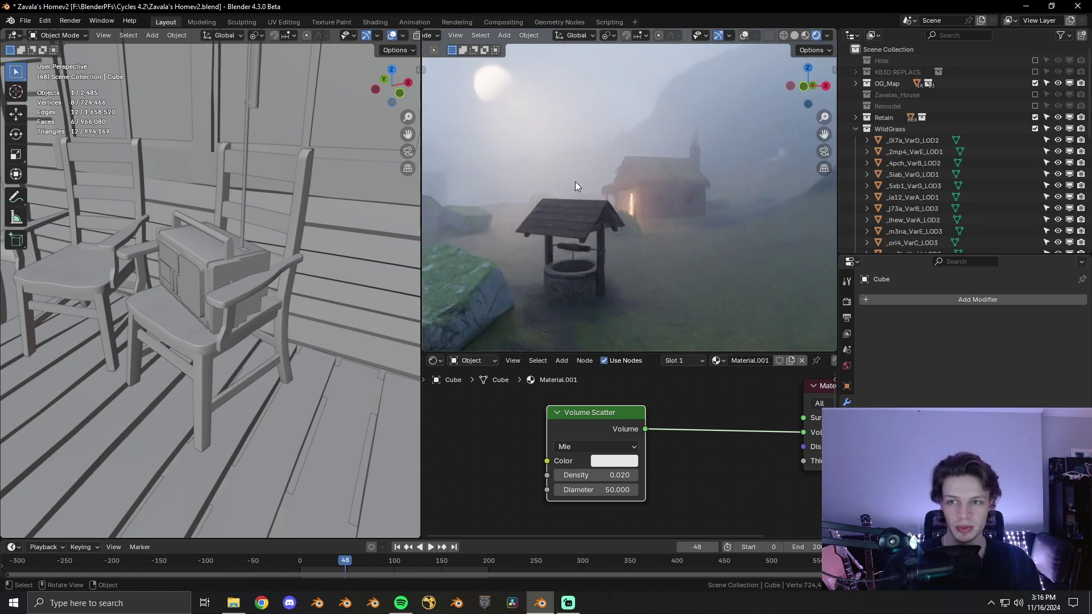
scroll(637, 175, up, 3)
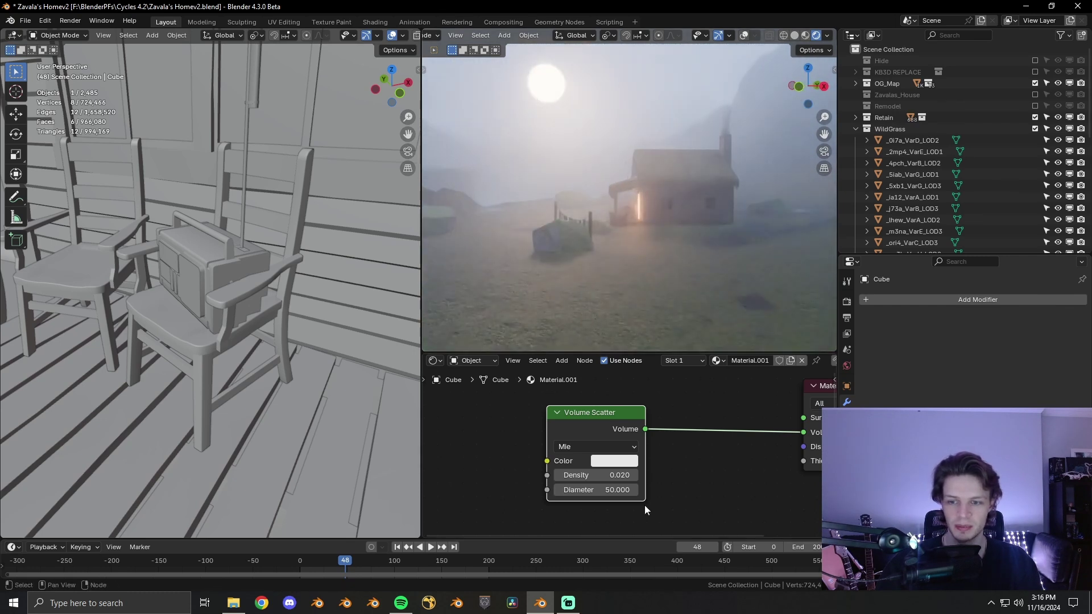
- Set the Volume Scatter diameter to 5 and raise it back to 50 to compare the fog around the sun
click(603, 490)
text(5)
key(Return)
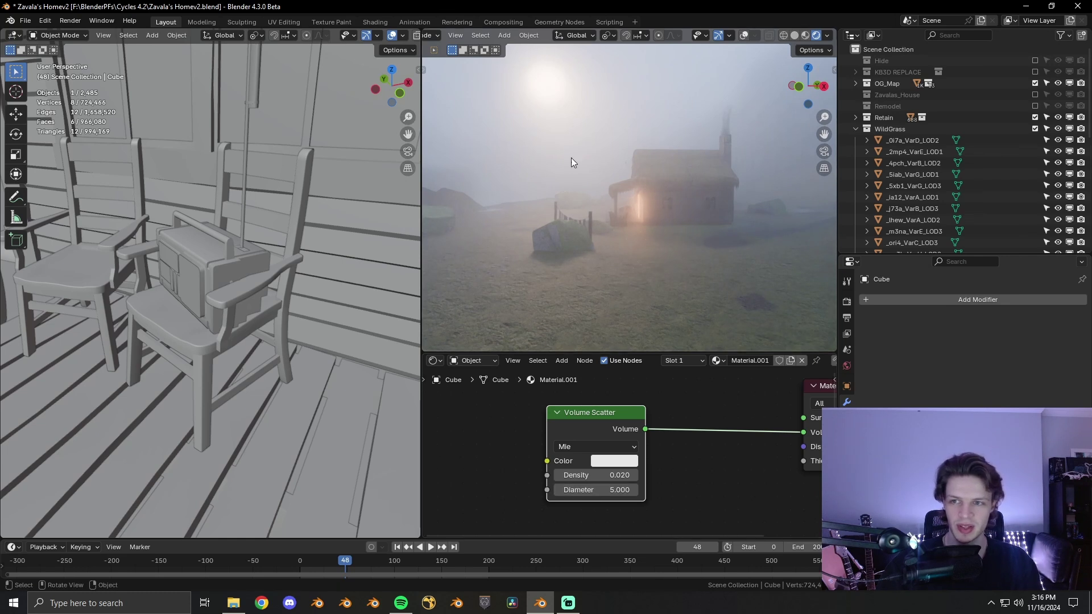
mouse_move(603, 490)
mouse_down()
mouse_move(739, 490)
mouse_move(595, 490)
mouse_up()
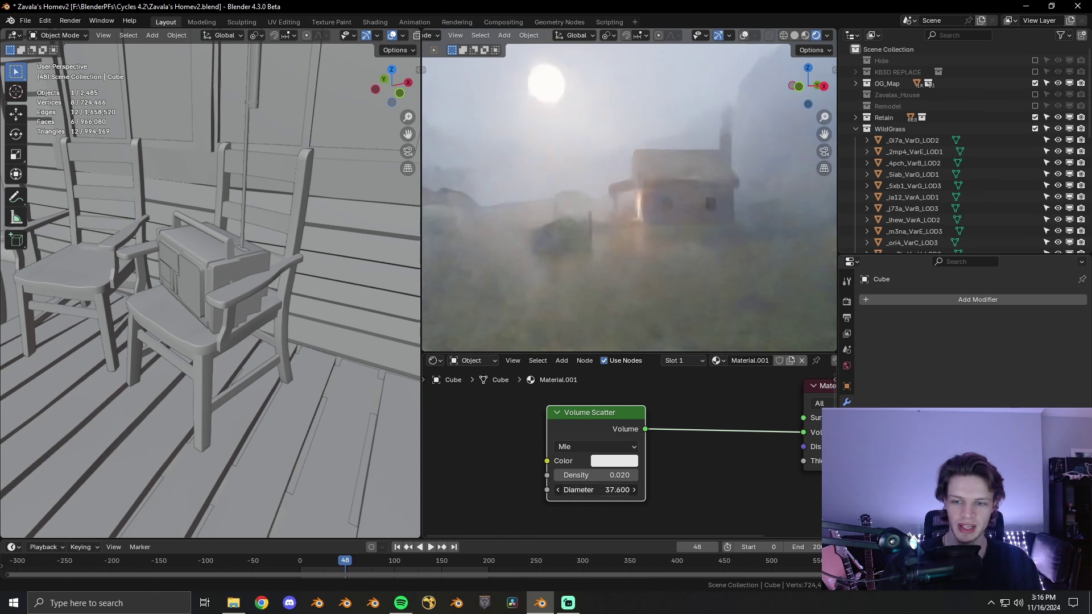
mouse_move(697, 490)
mouse_down()
mouse_move(600, 489)
mouse_move(717, 490)
mouse_up()
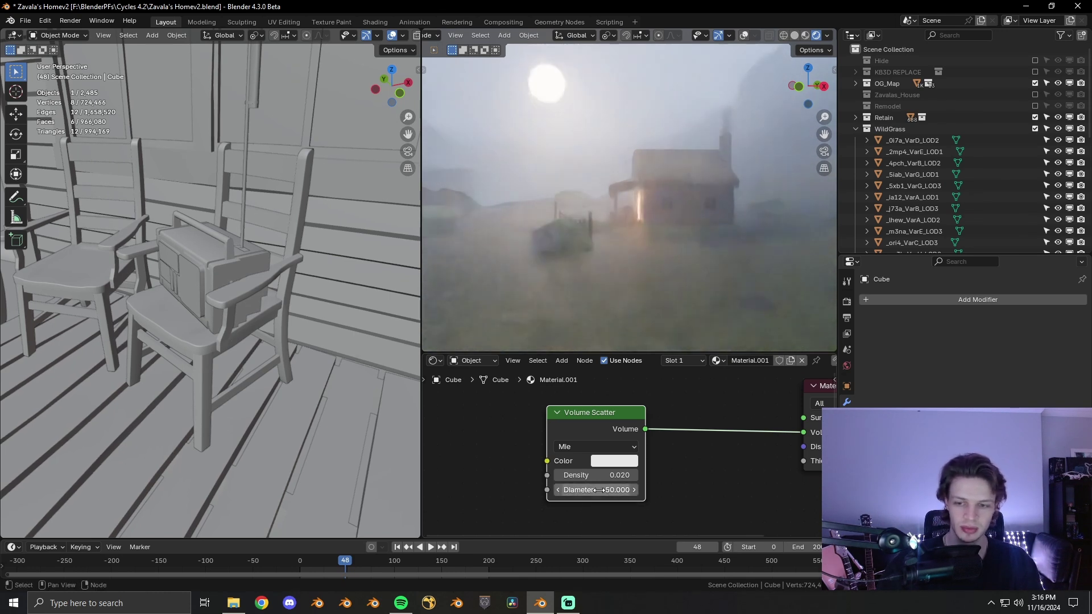
- Set the Volume Scatter density to 0.05, keeping the fog cube's Mie scattering
click(578, 475)
drag(574, 475, 570, 474)
text(5)
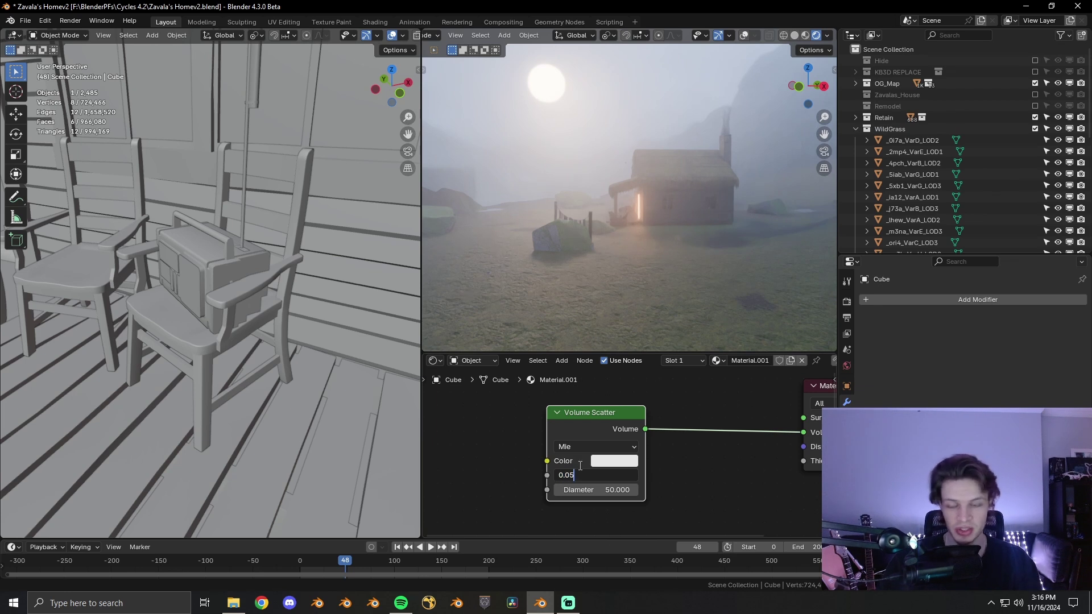
key(Return)
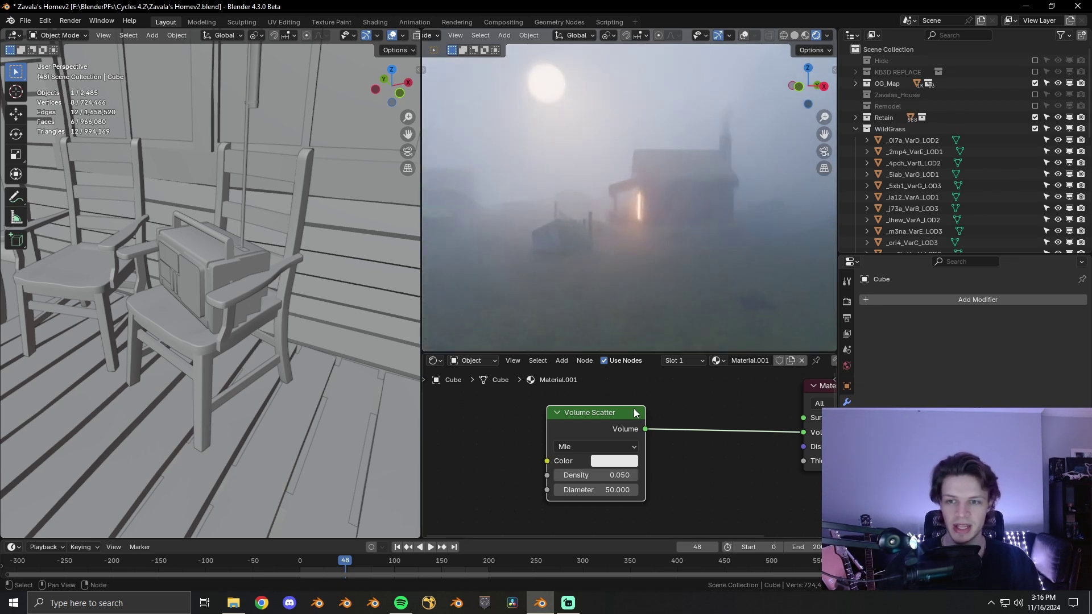
middle_drag(569, 204, 664, 217)
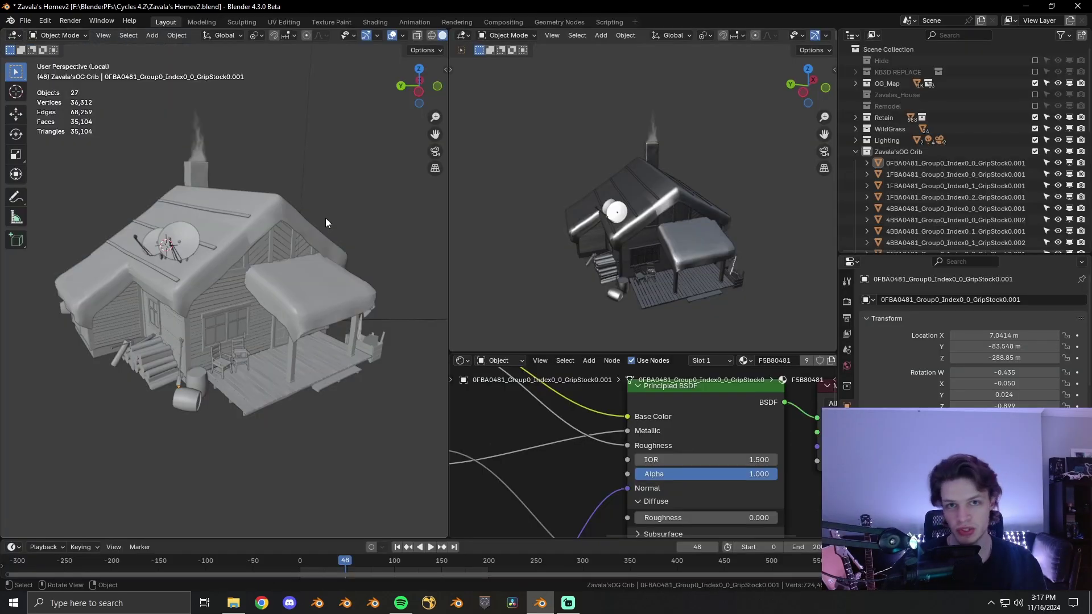
- Select the cottage's thatched roof, switch the viewport to rendered shading and bring its Principled BSDF diffuse roughness into view
click(323, 262)
key(z)
click(320, 180)
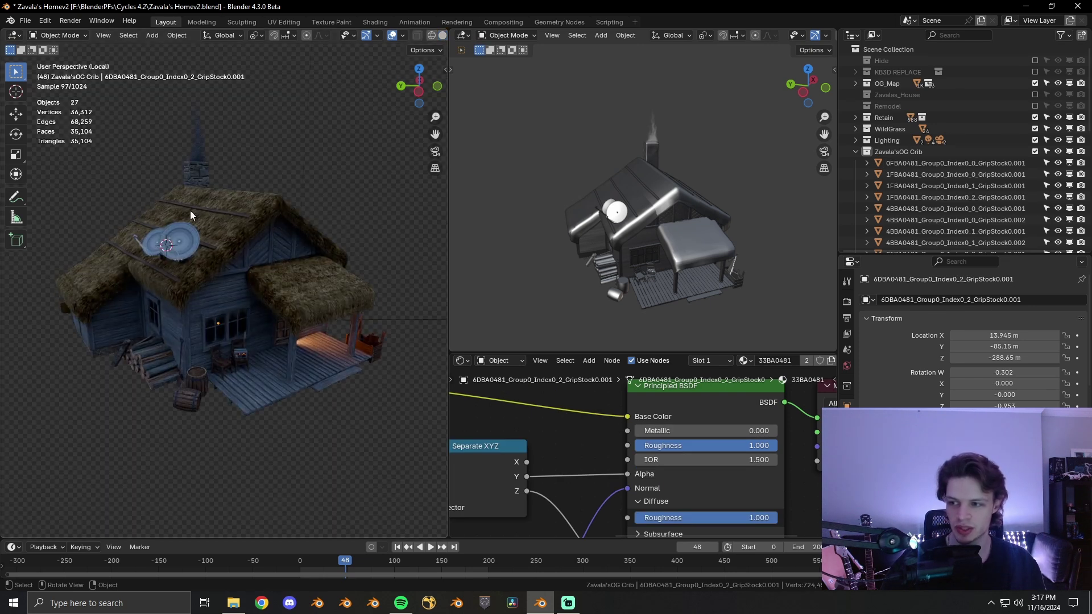
middle_drag(643, 505, 597, 456)
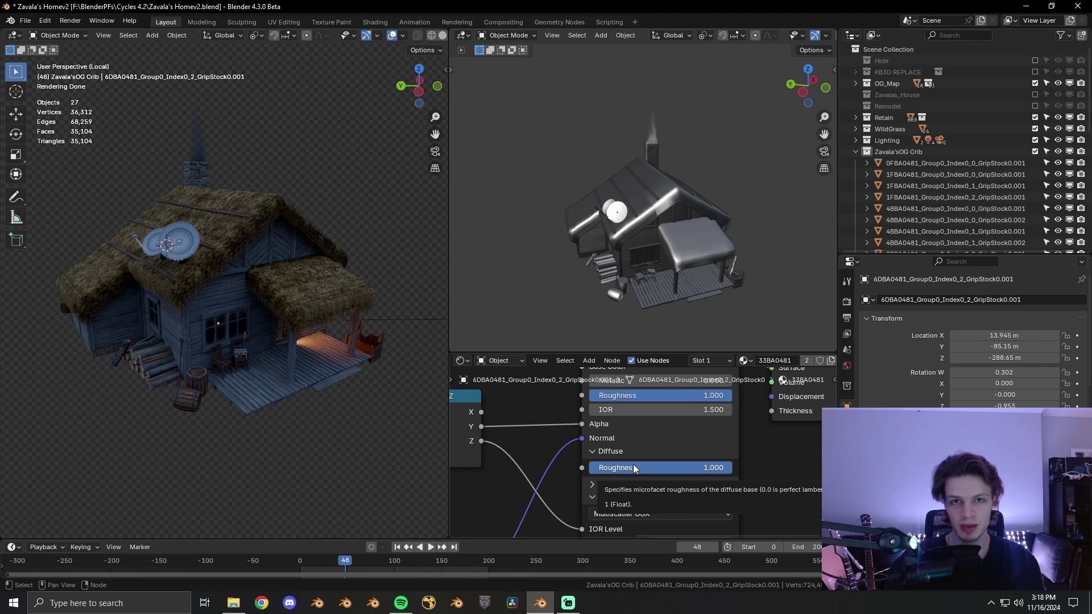
middle_drag(626, 396, 621, 437)
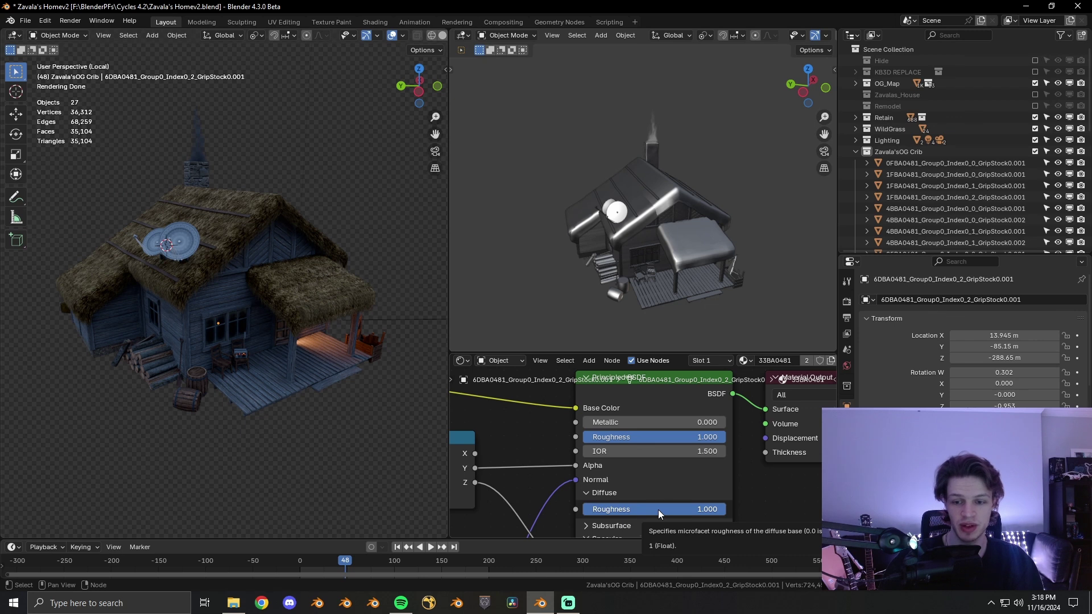
- Examine the cottage's thatched roof, rear wall and lit porch from several angles in the rendered view
middle_drag(149, 239, 210, 185)
scroll(288, 233, up, 6)
scroll(318, 235, down, 5)
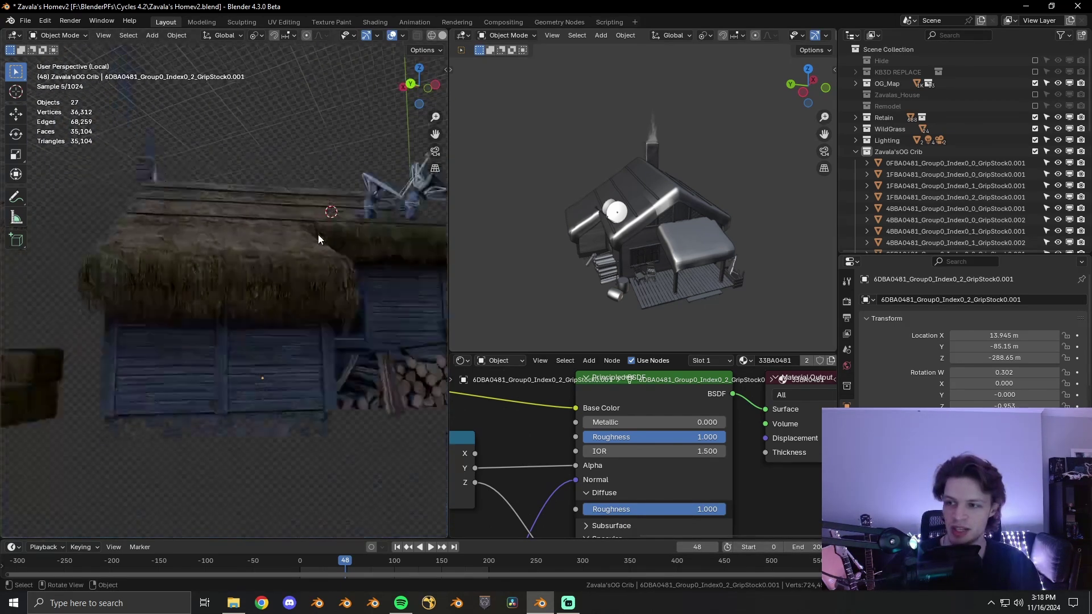
middle_drag(318, 234, 209, 254)
middle_drag(295, 249, 334, 235)
scroll(292, 281, up, 5)
mouse_move(291, 281)
middle_down()
mouse_move(254, 254)
mouse_move(299, 271)
mouse_move(277, 270)
middle_up()
scroll(255, 253, up, 3)
scroll(254, 254, down, 3)
scroll(299, 271, up, 3)
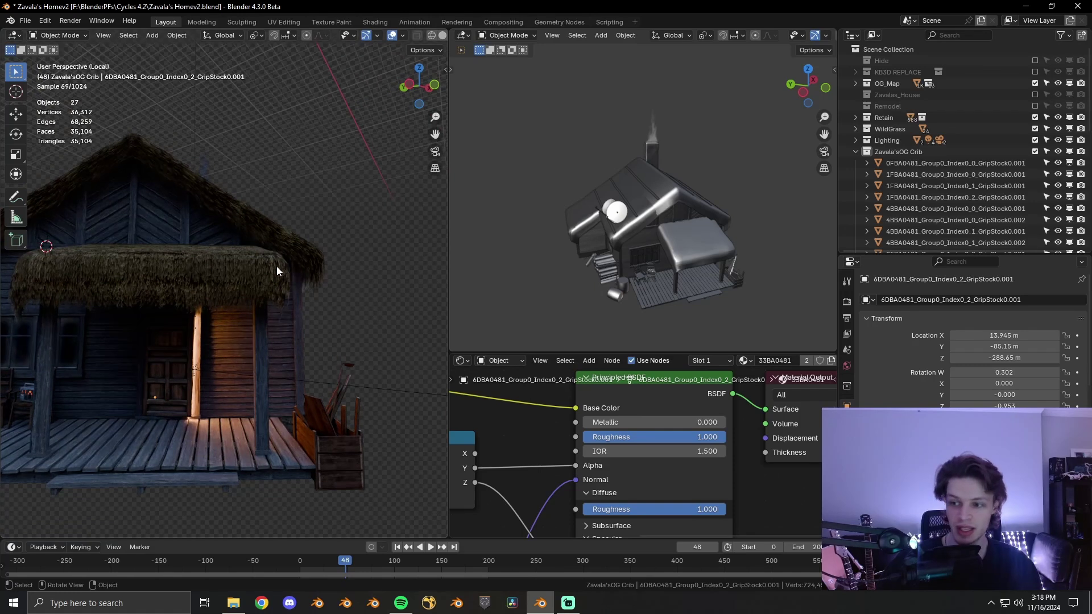
scroll(649, 452, down, 6)
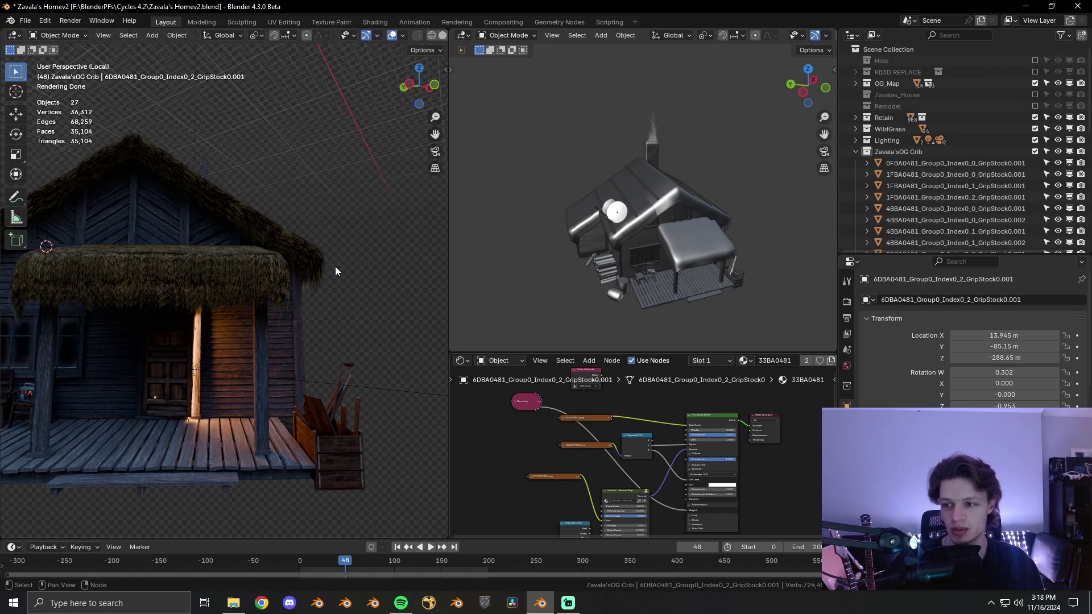
- Isolate the thatched roof mesh in local view
middle_drag(336, 266, 195, 305)
scroll(310, 278, up, 3)
click(309, 281)
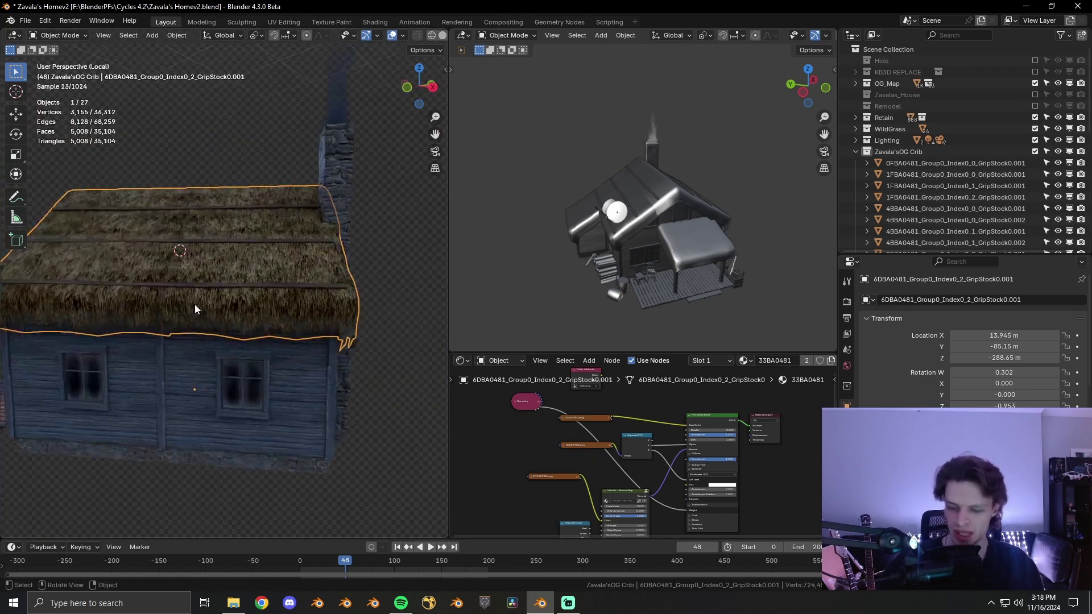
key(KP_Divide)
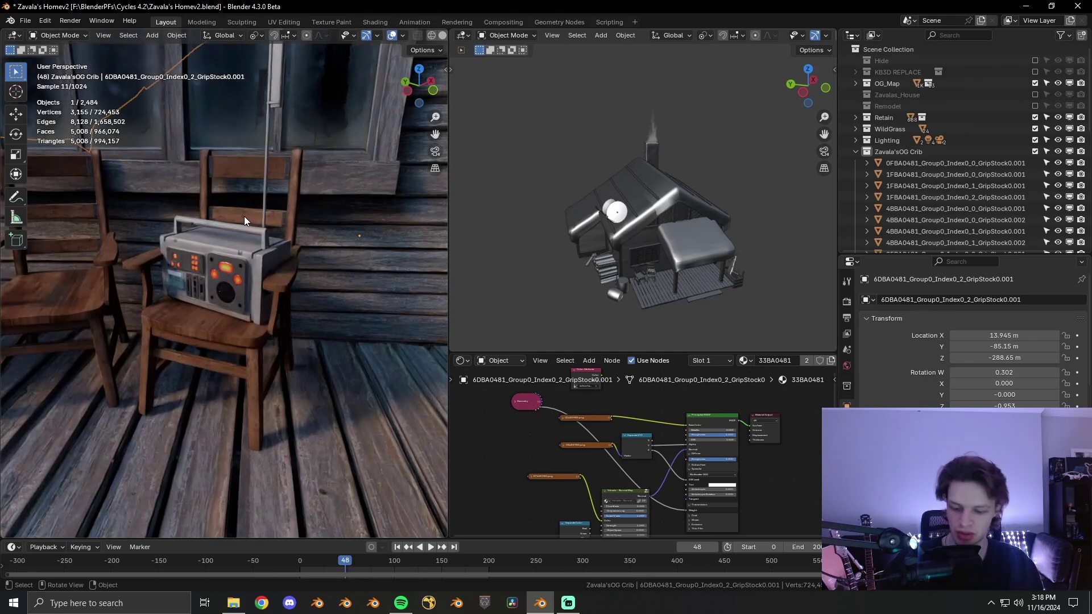
key(KP_Divide)
scroll(234, 319, up, 4)
middle_drag(234, 320, 257, 301)
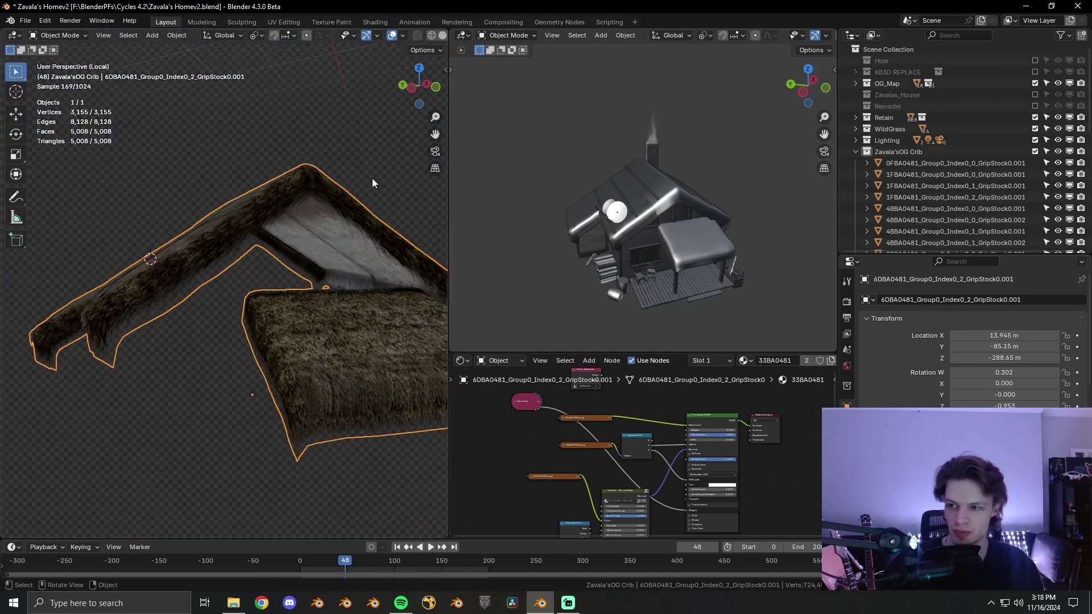
middle_drag(196, 230, 241, 248)
- Expand the Geometry node in the roof's material and examine the underside of the thatch
middle_drag(548, 427, 633, 462)
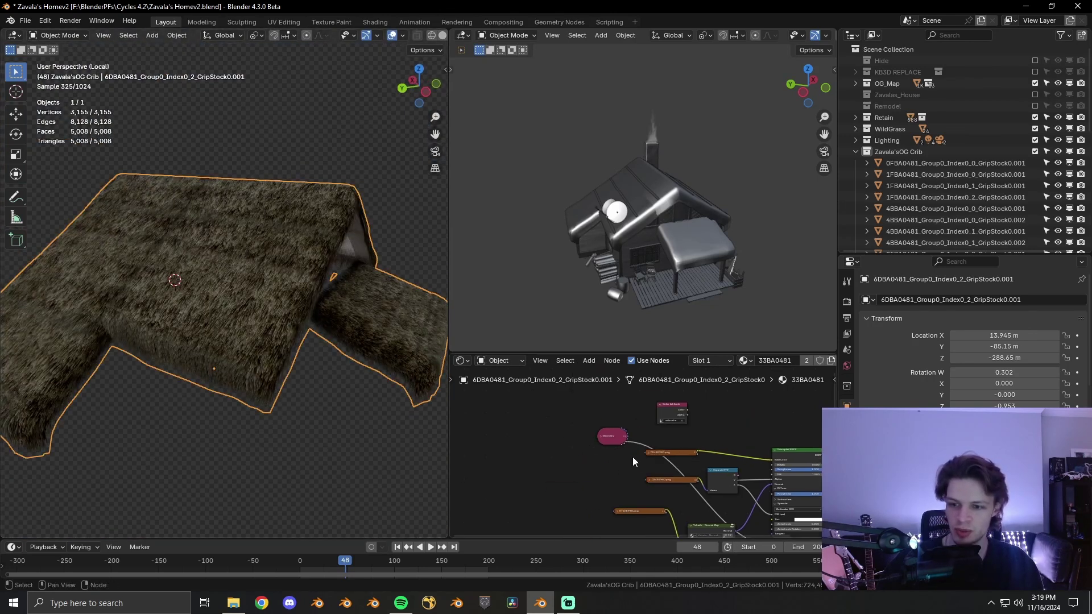
scroll(632, 462, up, 2)
click(582, 430)
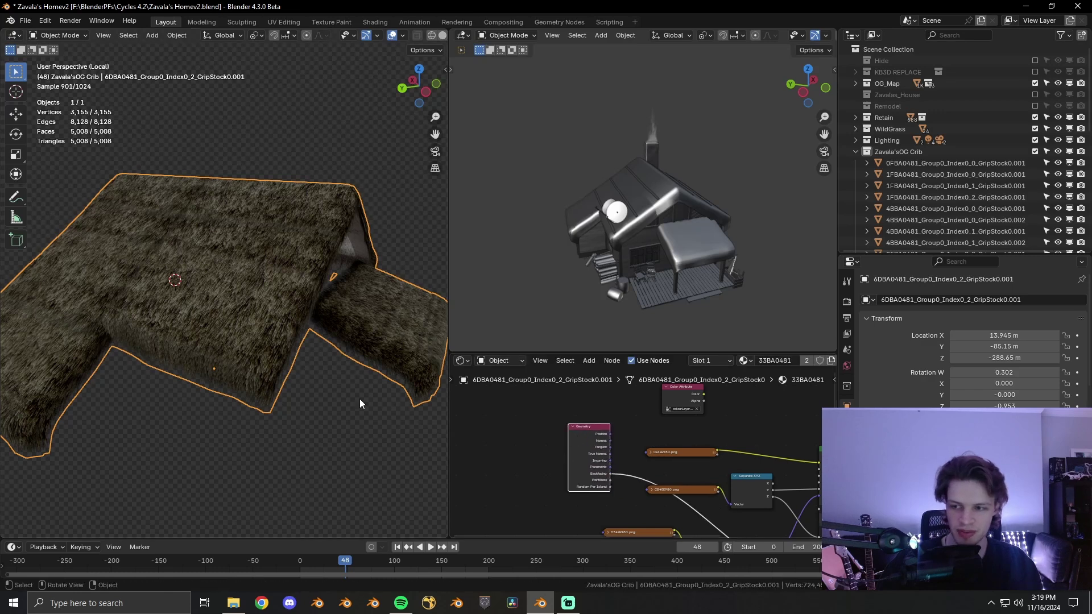
middle_drag(359, 404, 279, 322)
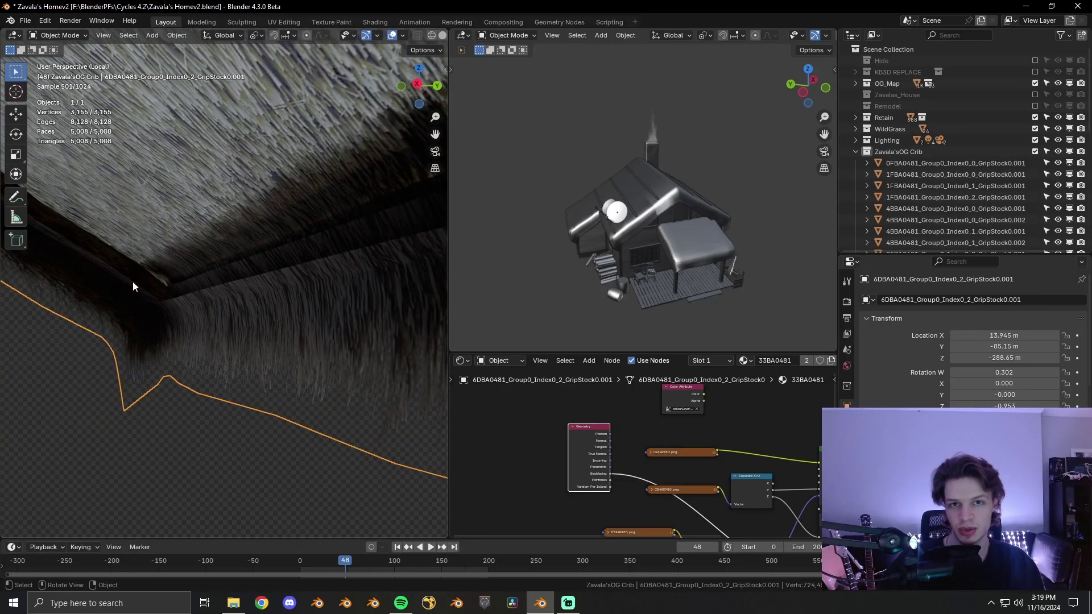
scroll(219, 285, down, 6)
middle_drag(219, 284, 222, 291)
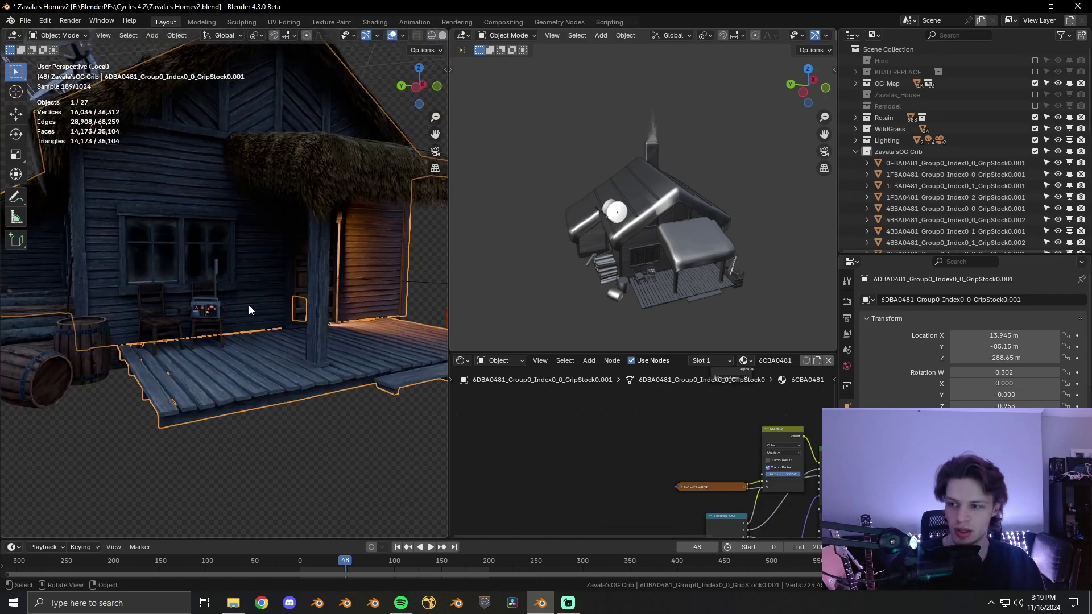
- Check the cottage wall's mesh in Edit Mode by selecting a single face beside the porch post
key(Tab)
click(260, 262)
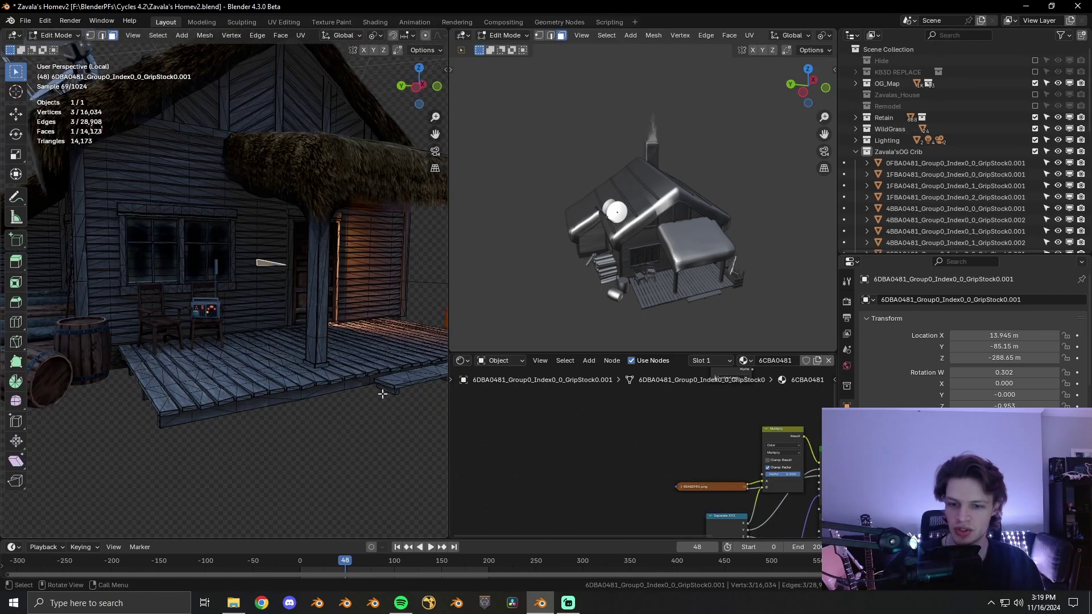
key(Tab)
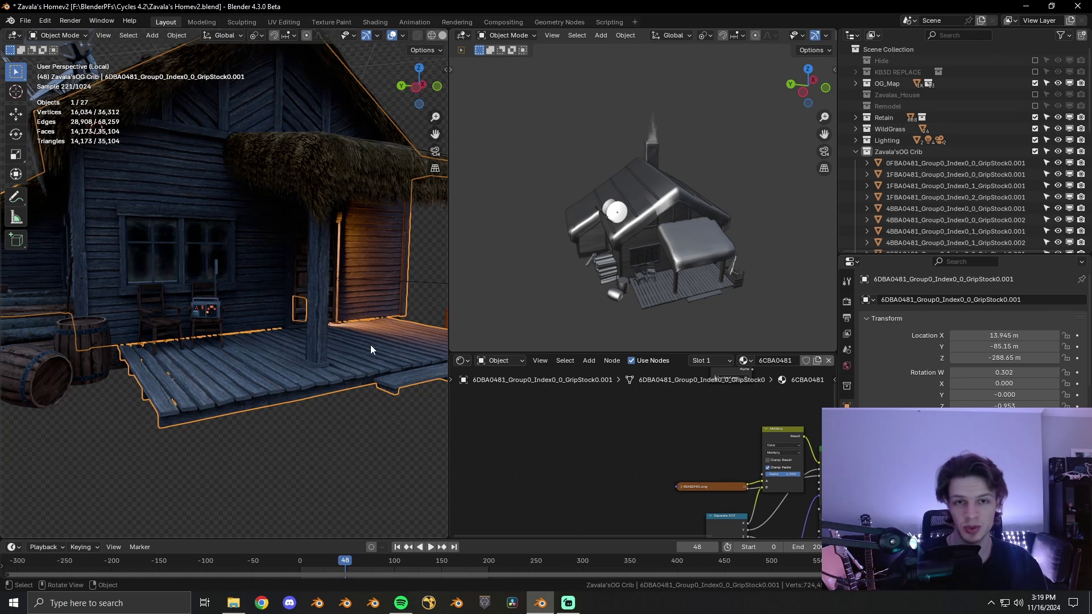
- Look over the wall's material nodes, then select the front window panes and inspect the glass up close
middle_drag(819, 508, 711, 496)
drag(746, 496, 715, 496)
click(171, 256)
scroll(171, 268, up, 5)
mouse_move(288, 315)
middle_down()
mouse_move(320, 290)
mouse_move(295, 319)
middle_up()
scroll(295, 319, up, 2)
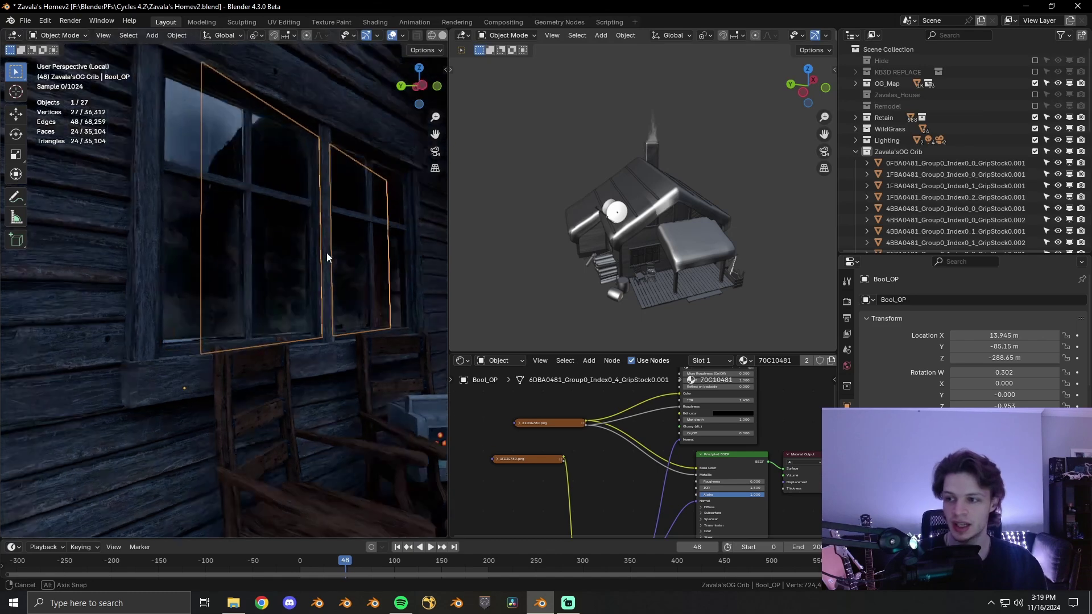
- Select the area light that shines through the cottage's front doorway
middle_drag(326, 253, 276, 296)
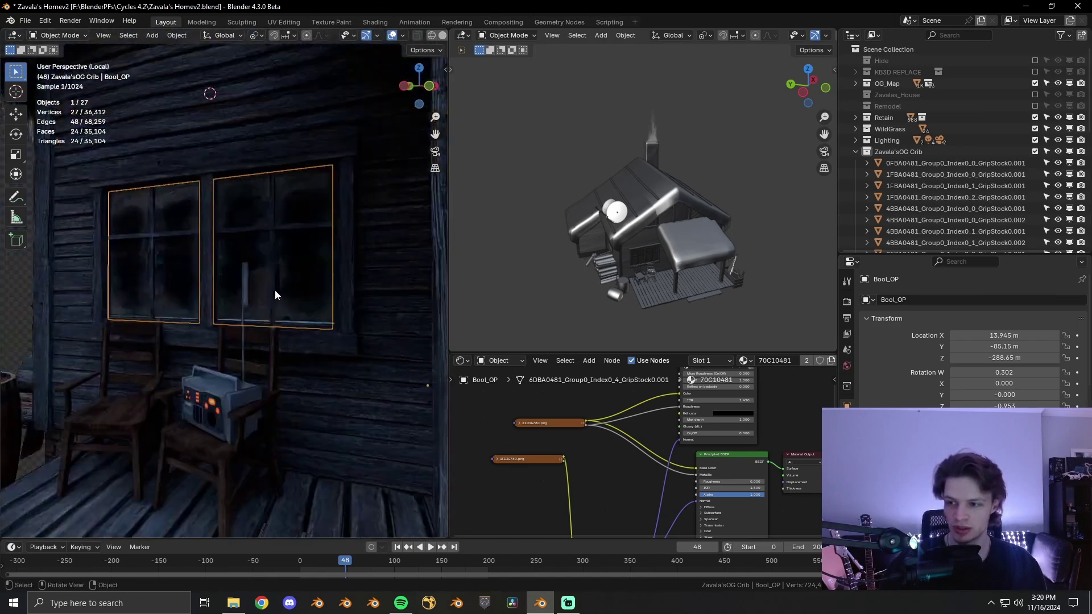
click(250, 296)
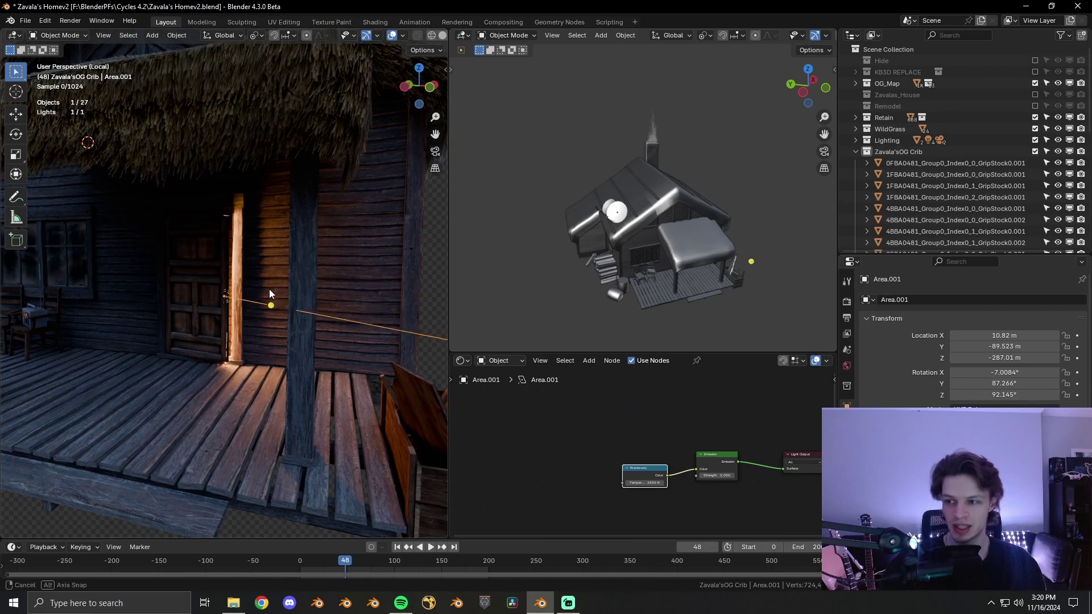
- Examine the doorway wall from inside the cottage with the viewport in Solid shading
mouse_move(269, 289)
middle_down()
mouse_move(207, 293)
mouse_move(270, 277)
mouse_move(227, 279)
mouse_move(275, 278)
middle_up()
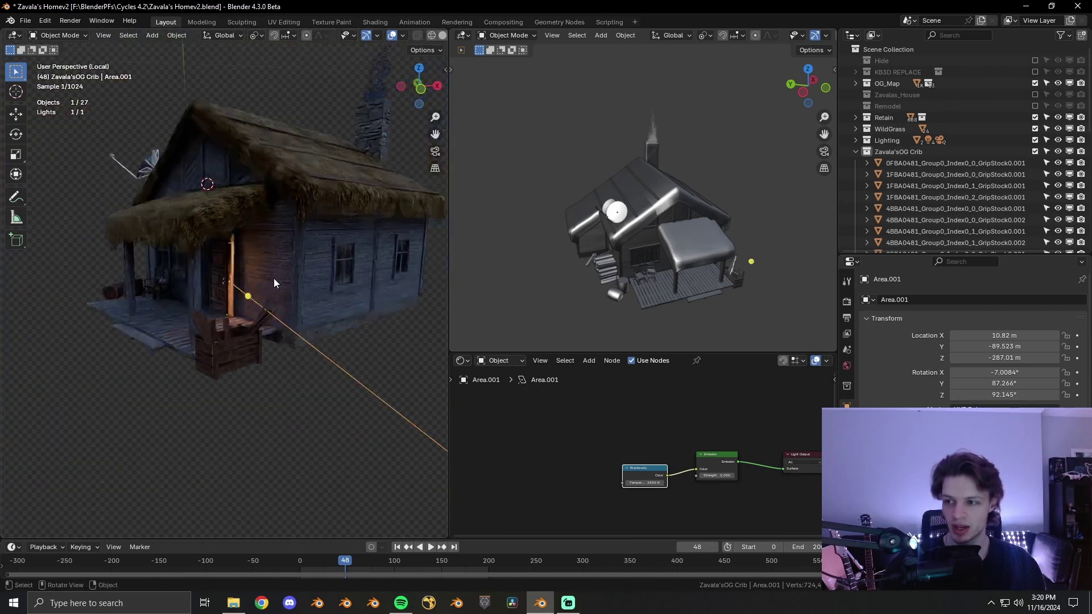
scroll(274, 278, up, 5)
mouse_move(203, 276)
middle_down()
mouse_move(248, 289)
mouse_move(317, 275)
mouse_move(251, 282)
mouse_move(196, 260)
middle_up()
key(z)
click(285, 268)
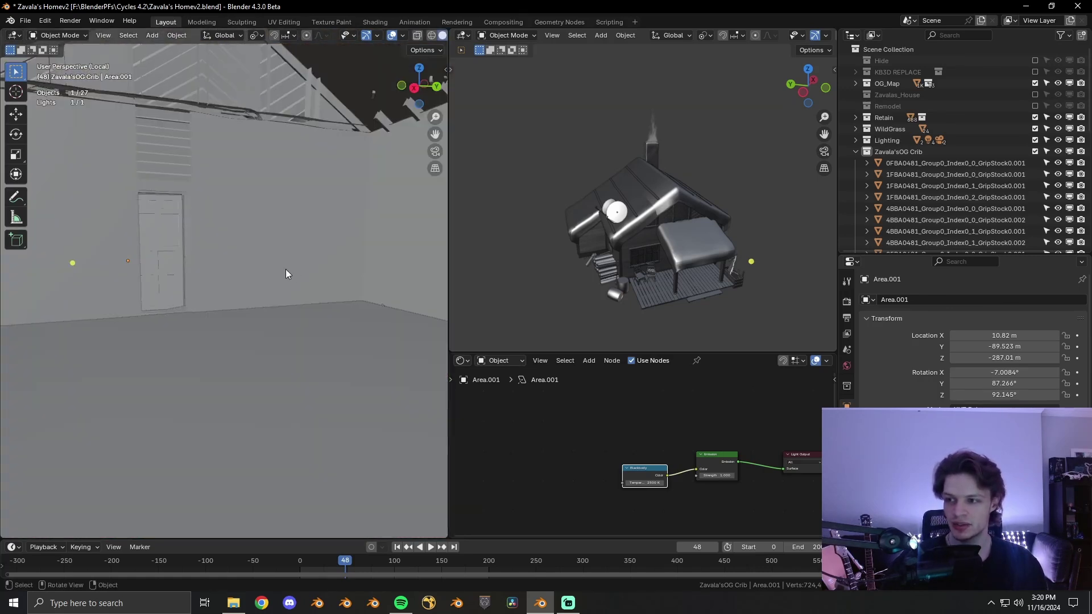
mouse_move(286, 268)
middle_down()
mouse_move(210, 262)
mouse_move(279, 271)
middle_up()
middle_drag(166, 245, 195, 161)
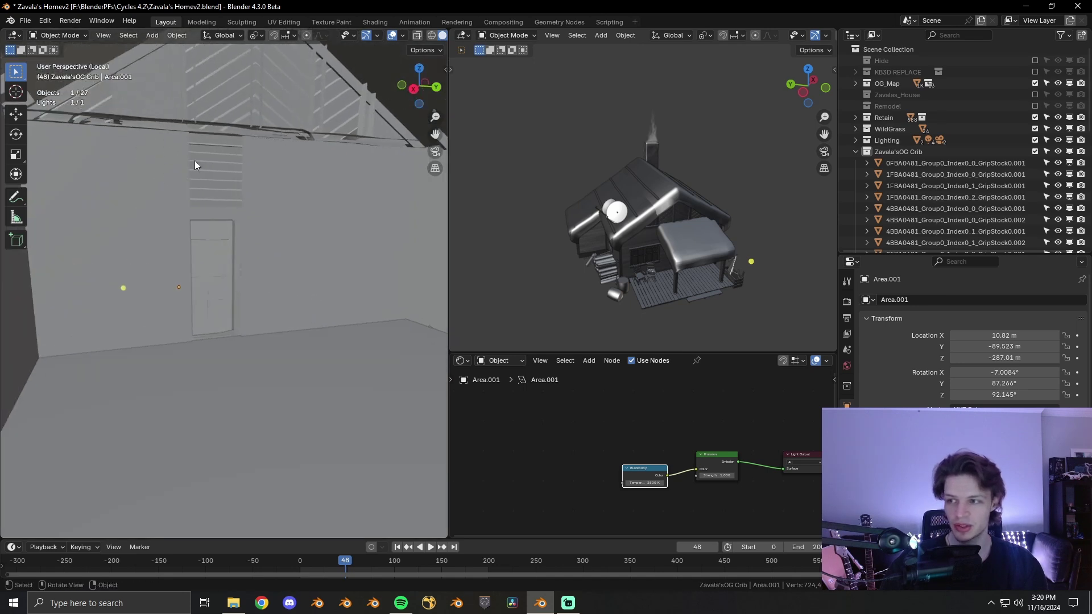
- Select the cottage wall mesh around the doorway, check it in Edit Mode, and return the viewport to Rendered shading
key(b)
drag(257, 349, 257, 350)
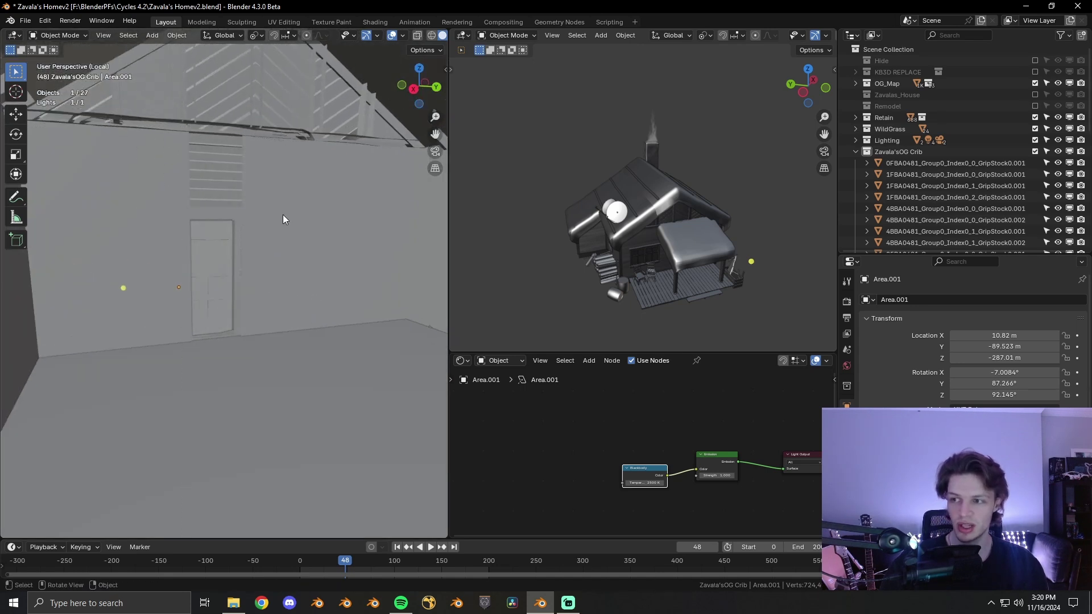
key(Tab)
key(Tab)
mouse_move(211, 213)
middle_down()
mouse_move(234, 278)
mouse_move(310, 300)
mouse_move(276, 332)
mouse_move(224, 302)
middle_up()
key(z)
click(268, 284)
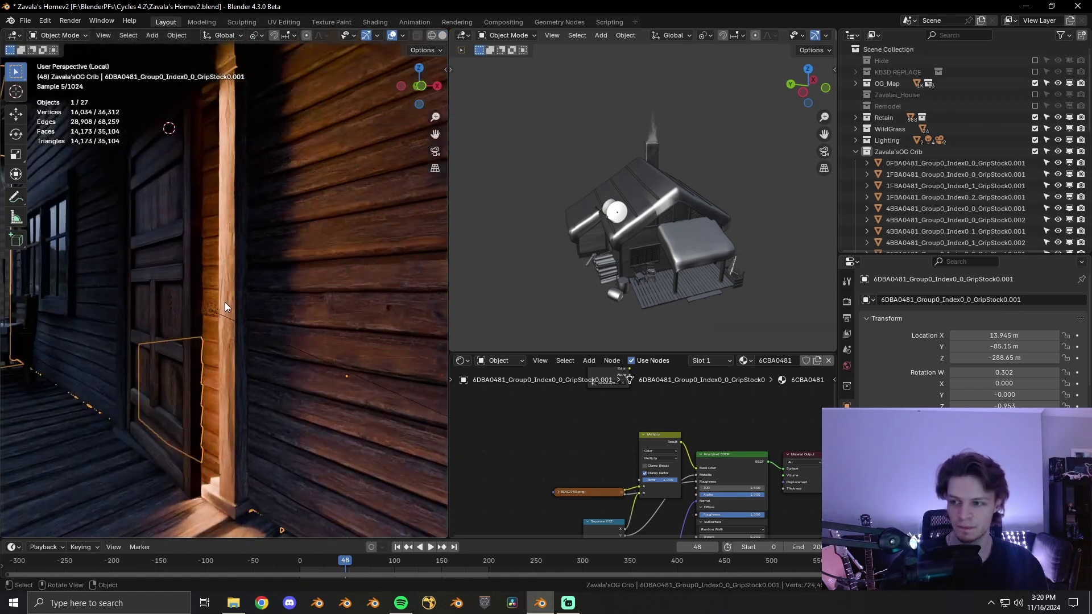
- Preview the front porch through the scene camera using a render region around the doorway, and clear the region
scroll(221, 285, down, 3)
middle_drag(193, 245, 228, 243)
scroll(239, 239, down, 2)
click(434, 151)
scroll(296, 290, up, 6)
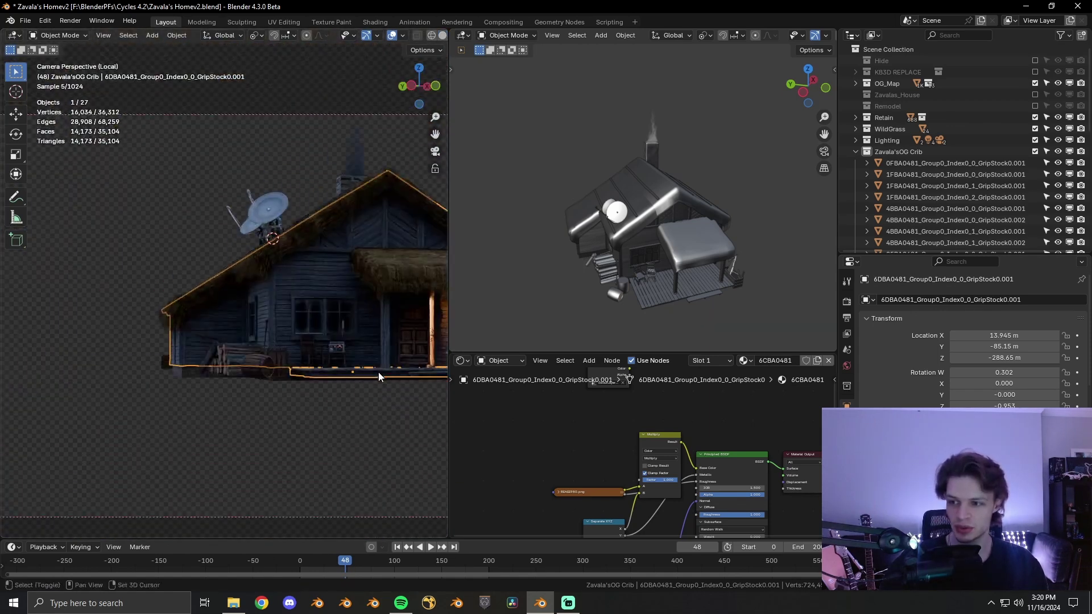
shift+middle_drag(377, 372, 265, 323)
scroll(265, 323, up, 8)
scroll(265, 323, down, 5)
key(ctrl+b)
drag(88, 153, 335, 401)
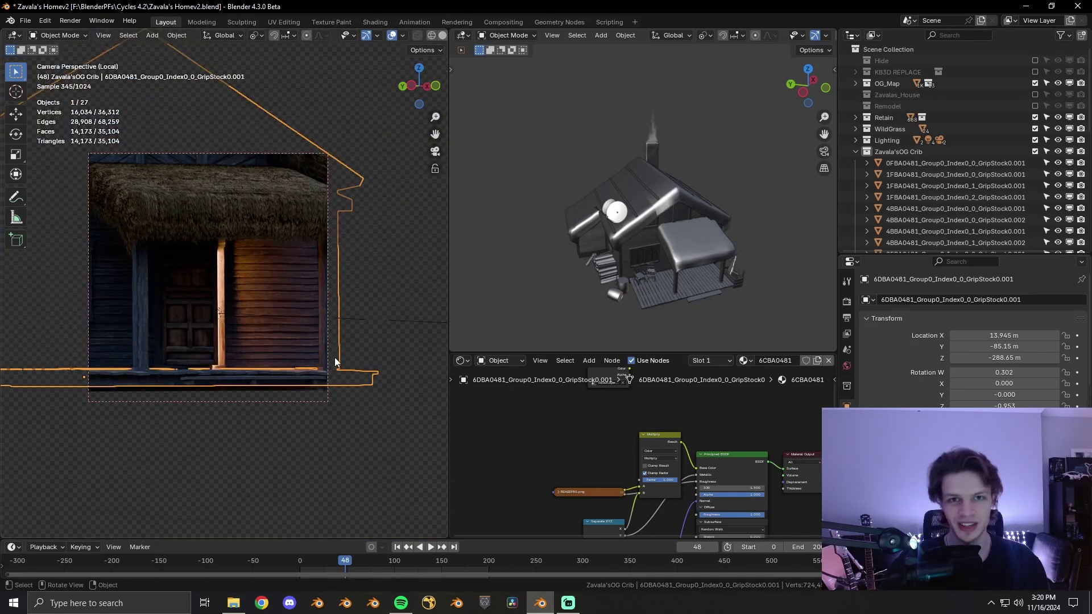
key(ctrl+alt+b)
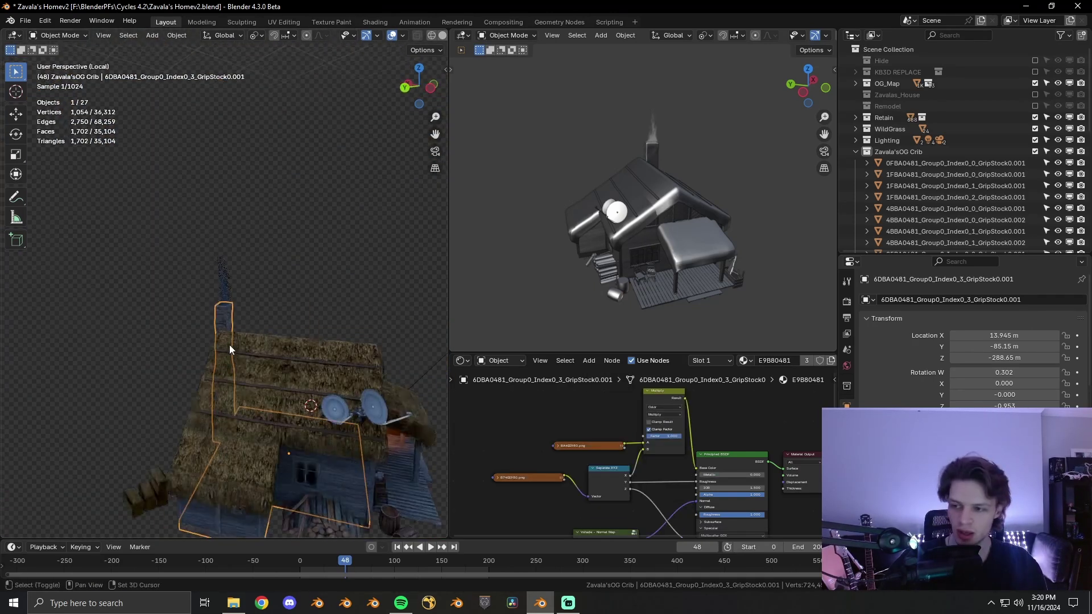
- Select the smoke volume above the chimney and frame it up close
shift+middle_drag(230, 344, 225, 305)
key(g)
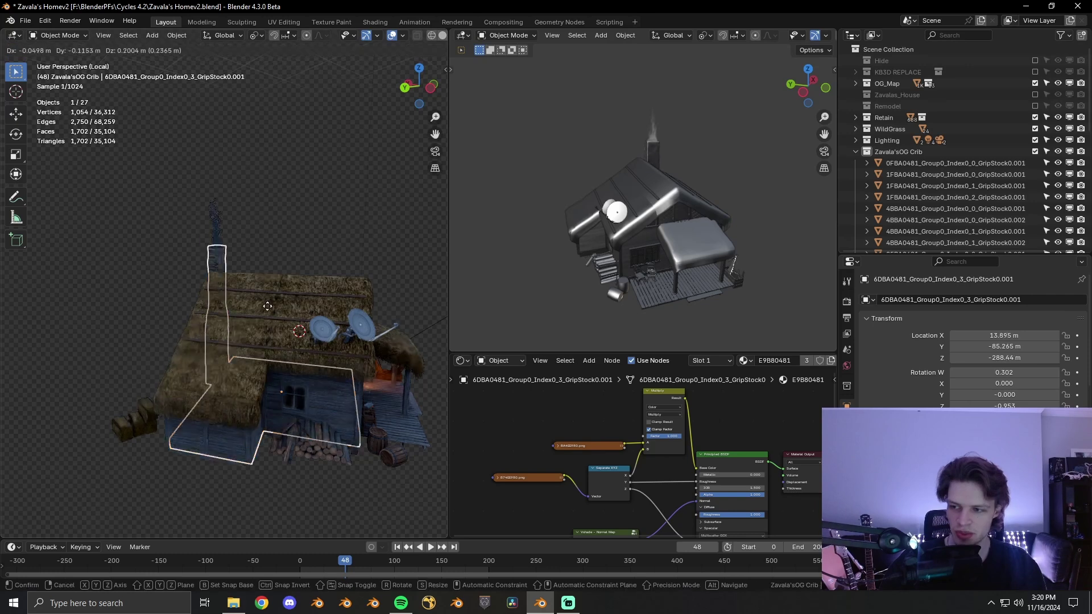
right_click(216, 299)
click(221, 230)
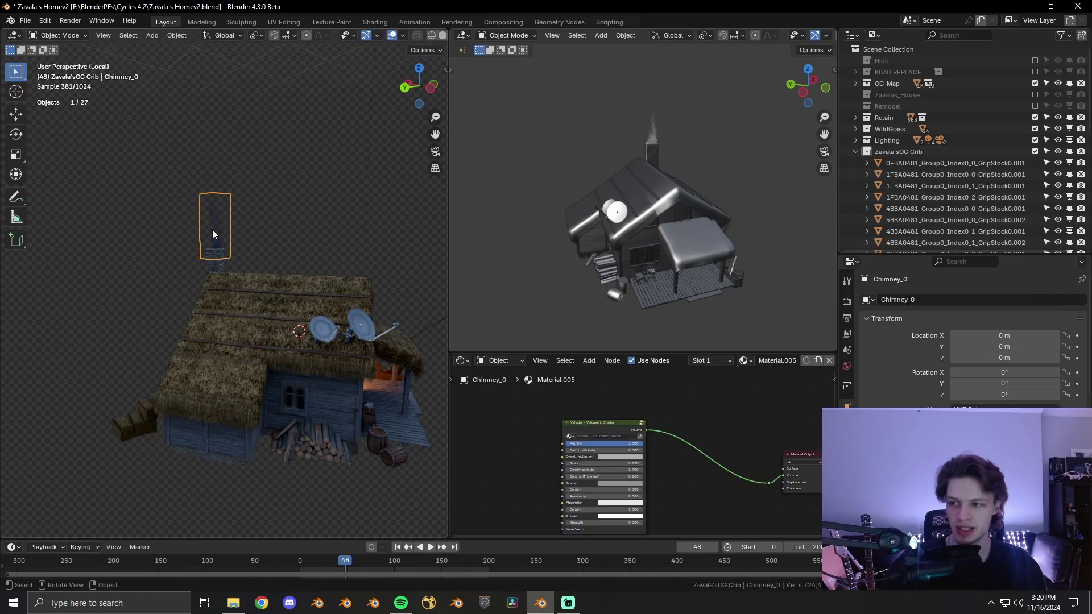
key(KP_Decimal)
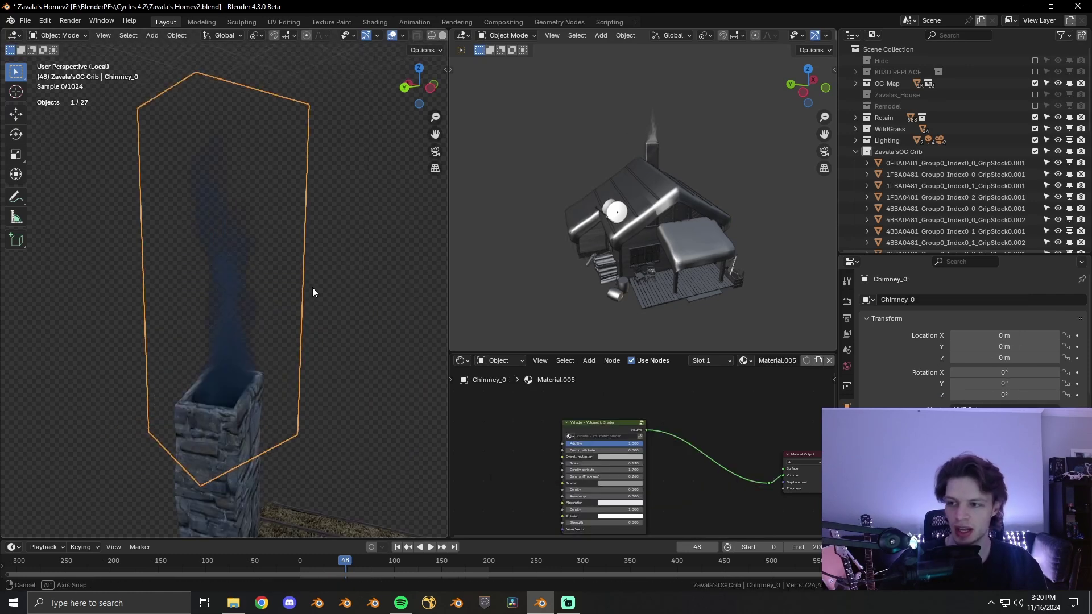
middle_drag(312, 292, 221, 274)
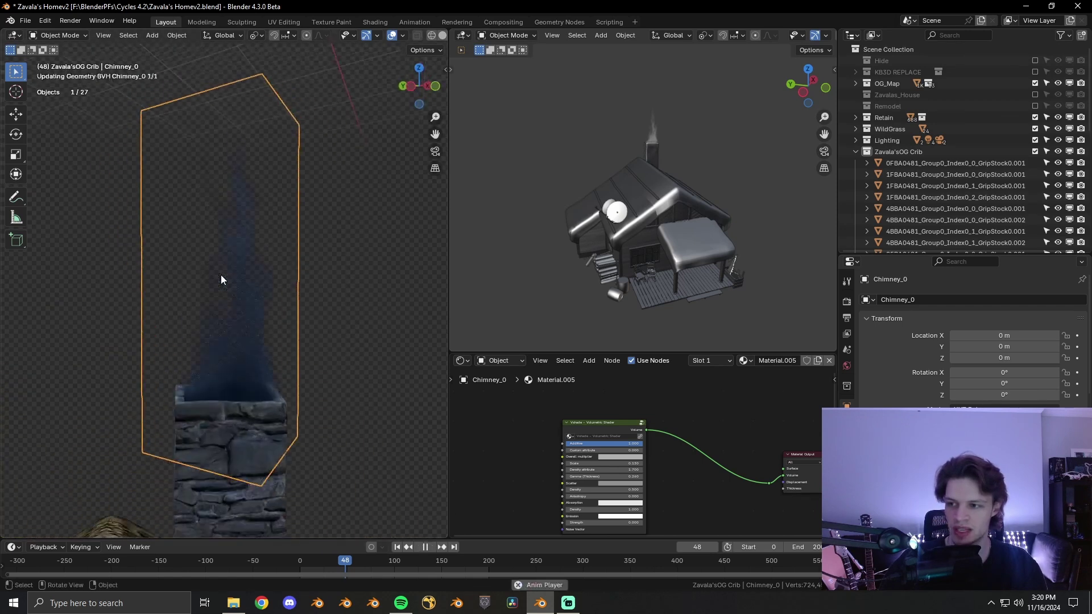
- Play the chimney smoke animation with the volume deselected, watch it from several angles, and stop playback
key(space)
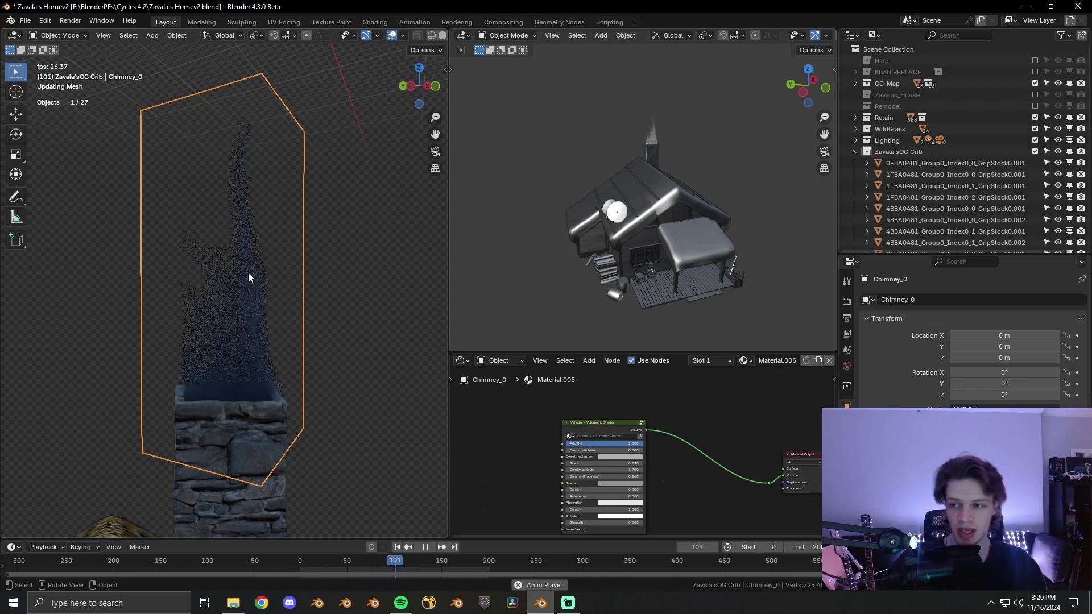
click(347, 276)
middle_drag(347, 276, 171, 296)
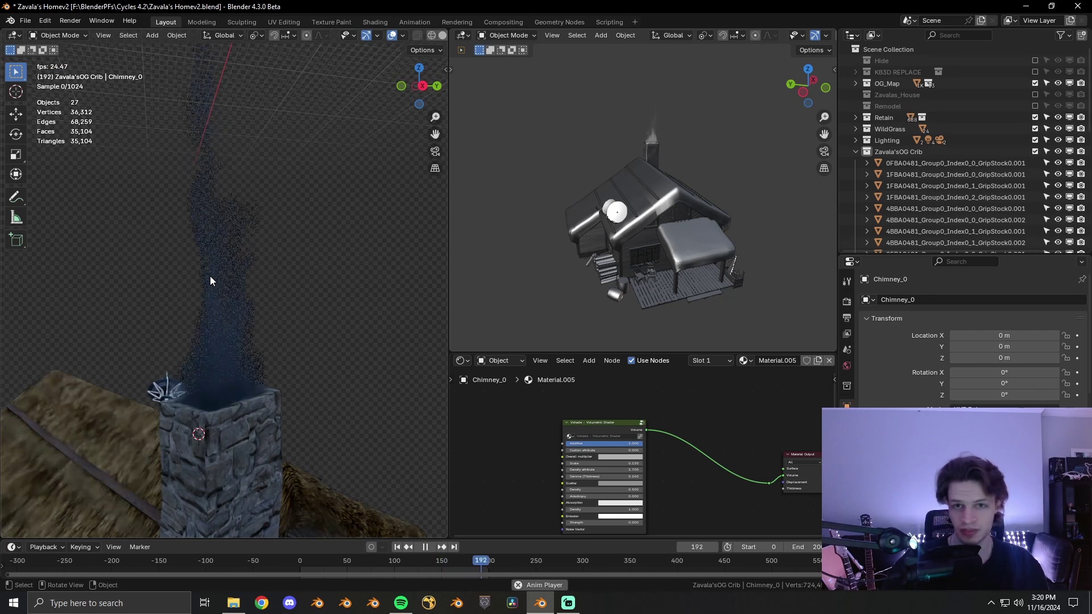
middle_drag(235, 289, 330, 385)
key(space)
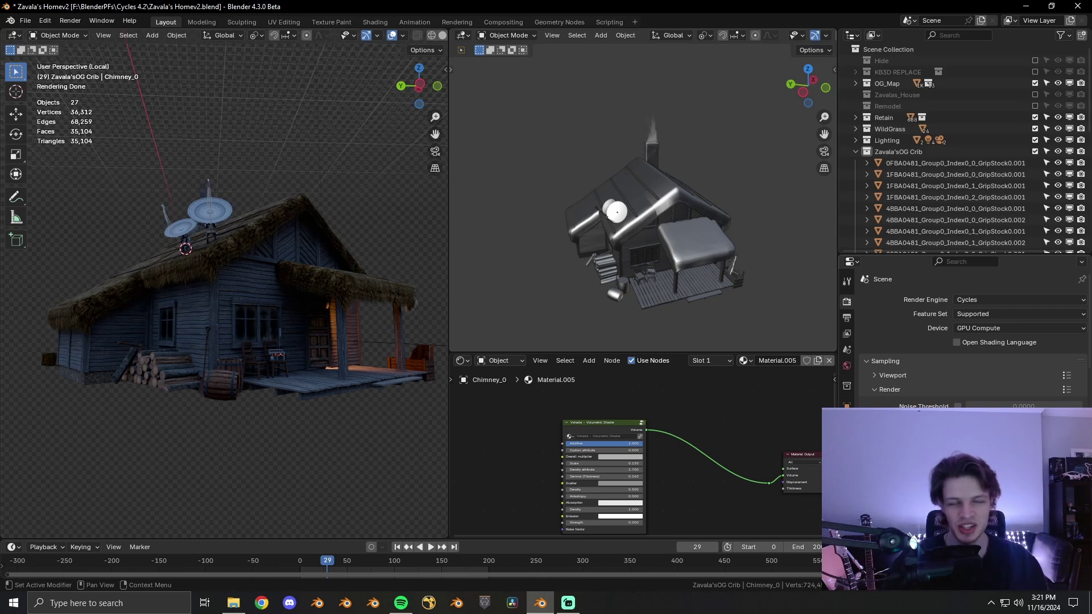
- Look through the Cycles render settings, including Light Paths, Volumes and Color Management
scroll(972, 336, down, 10)
scroll(972, 341, down, 5)
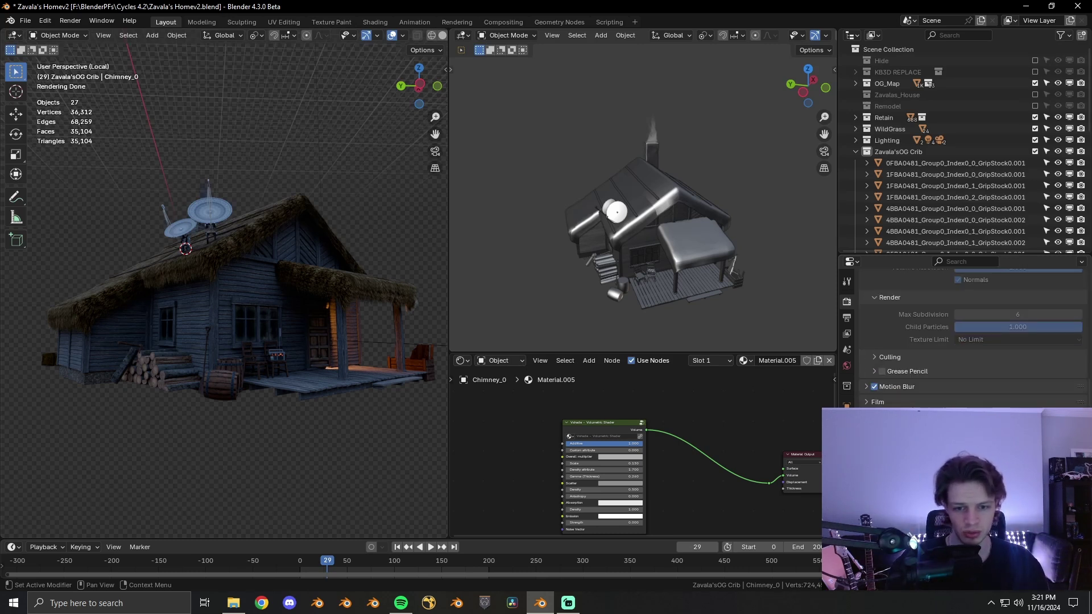
scroll(911, 374, down, 8)
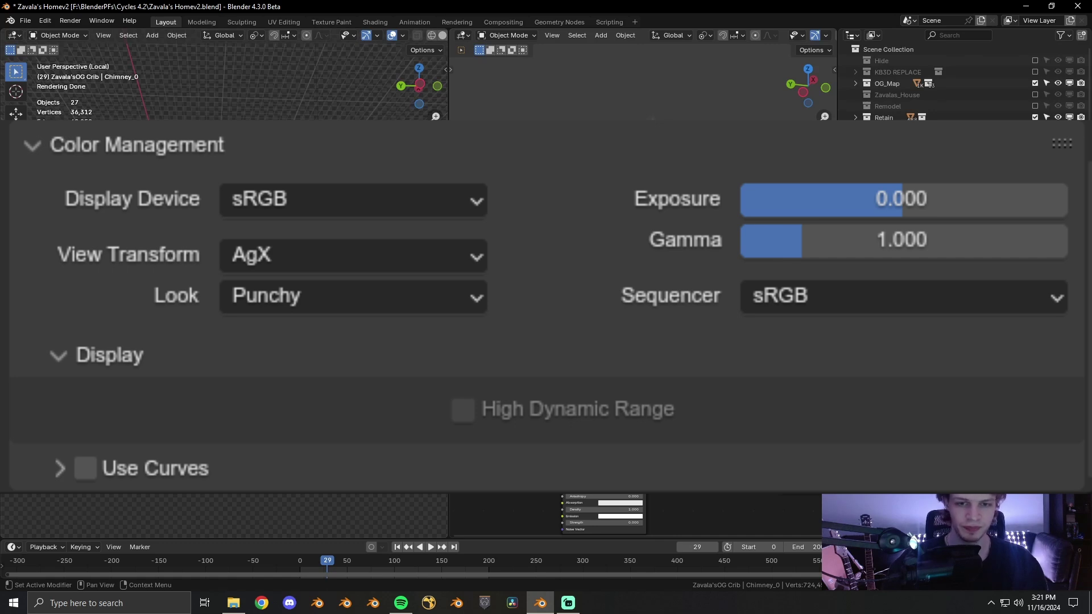
scroll(1019, 342, down, 3)
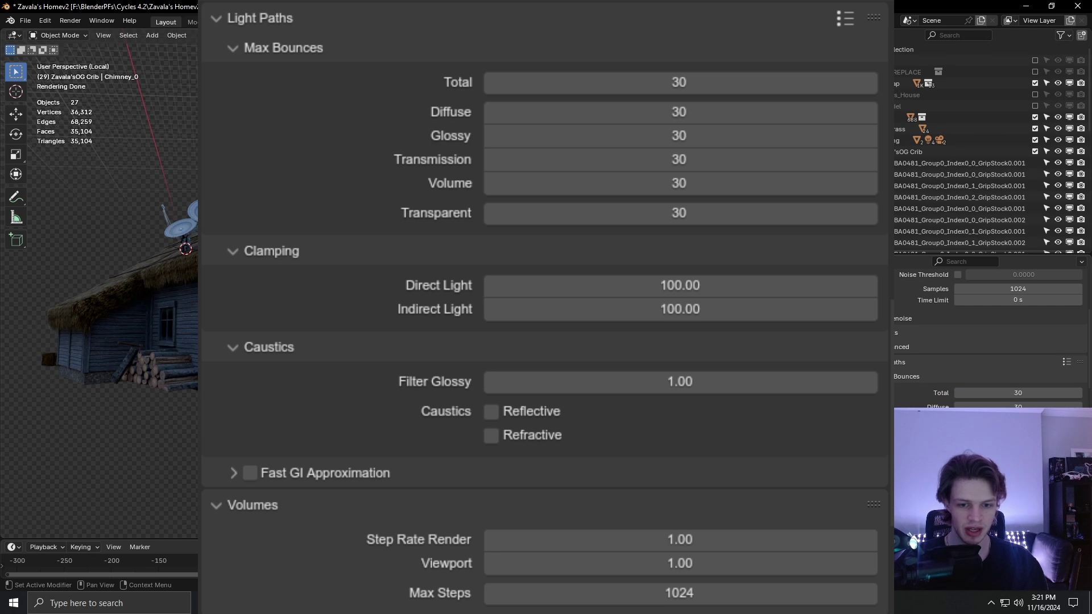
- Check the Light Tree option in the Lights settings and the sampling Pattern choices in the Advanced settings
click(894, 342)
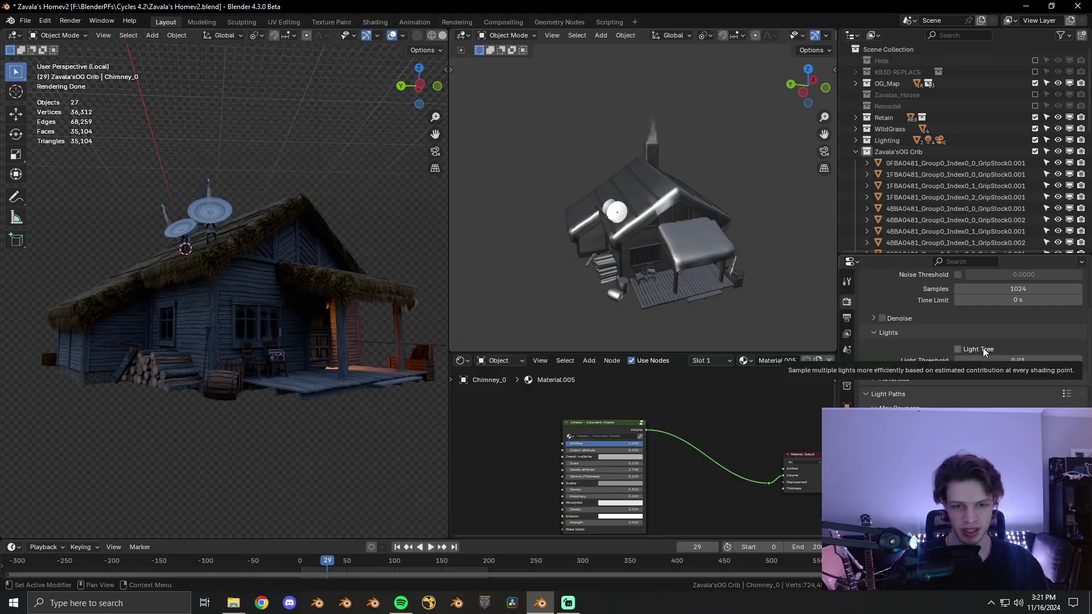
click(892, 332)
click(905, 345)
scroll(1012, 387, up, 1)
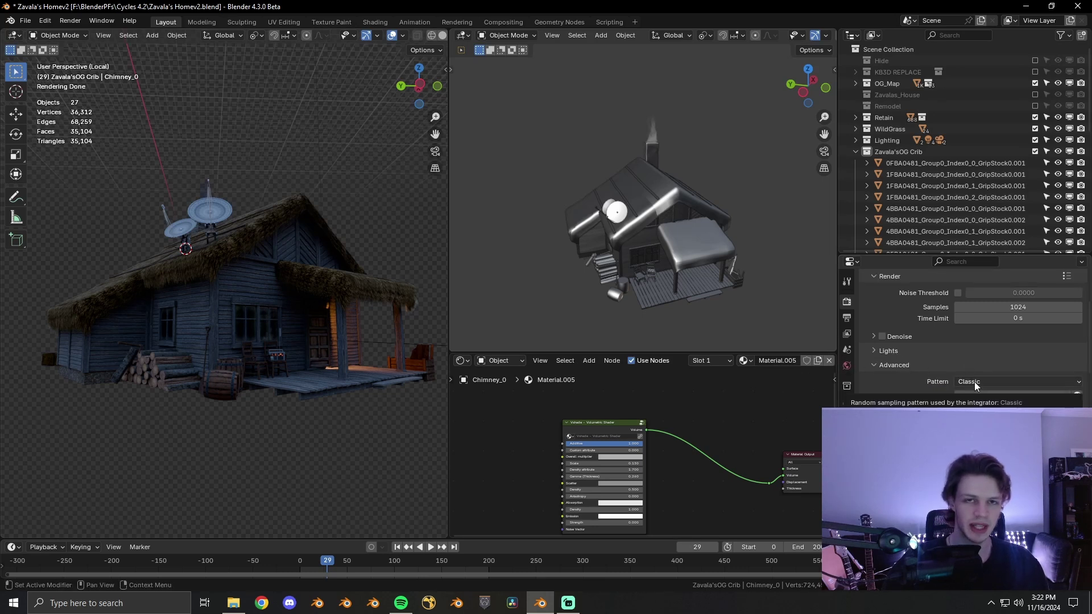
click(982, 381)
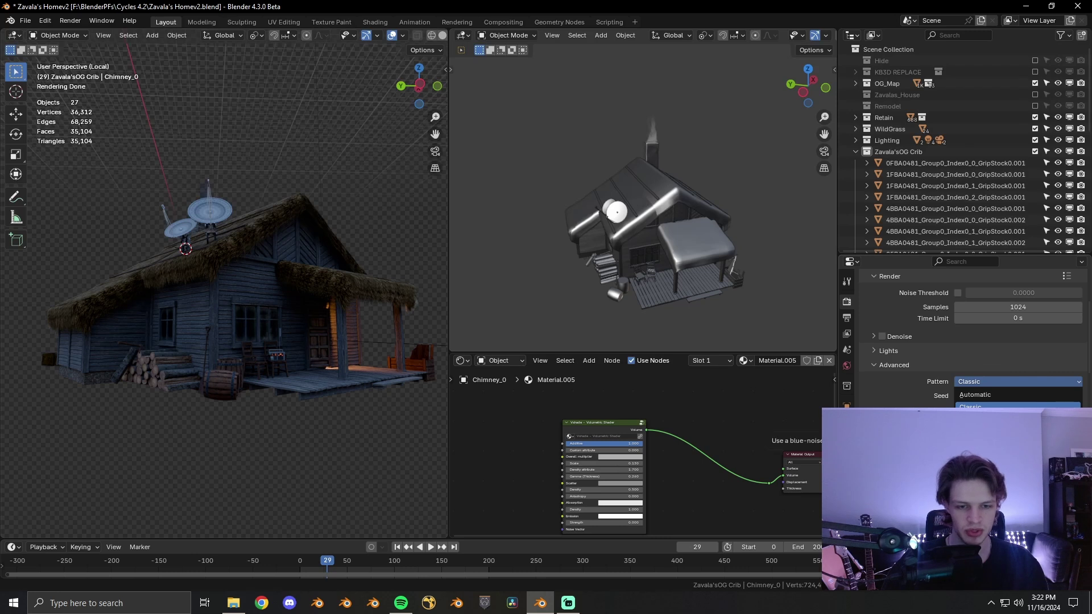
click(899, 365)
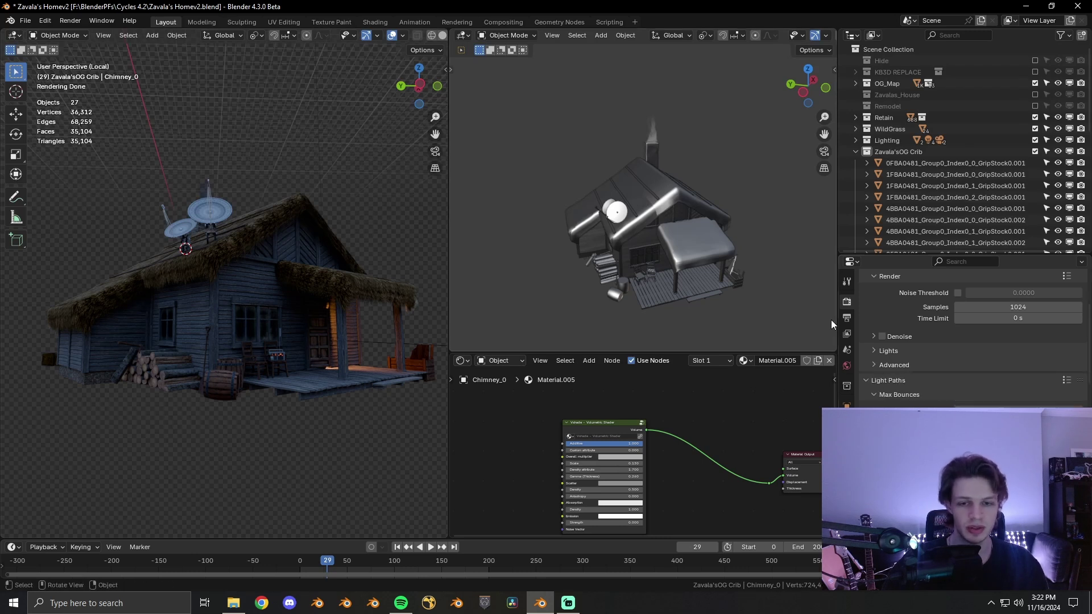
- Review the scene's output resolution, frame rate and remaining output settings
click(847, 317)
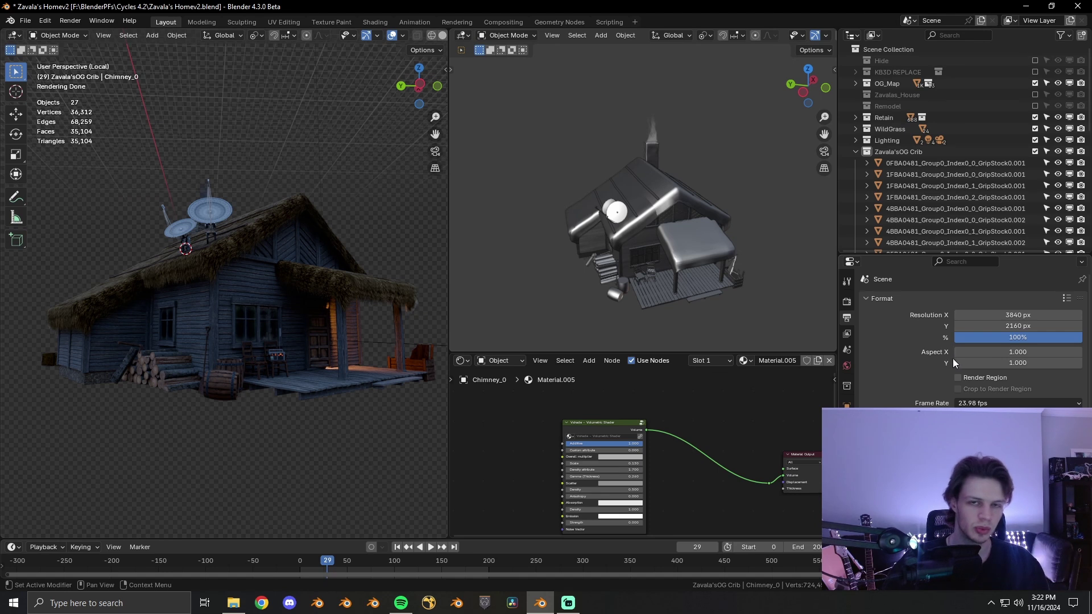
scroll(954, 359, down, 5)
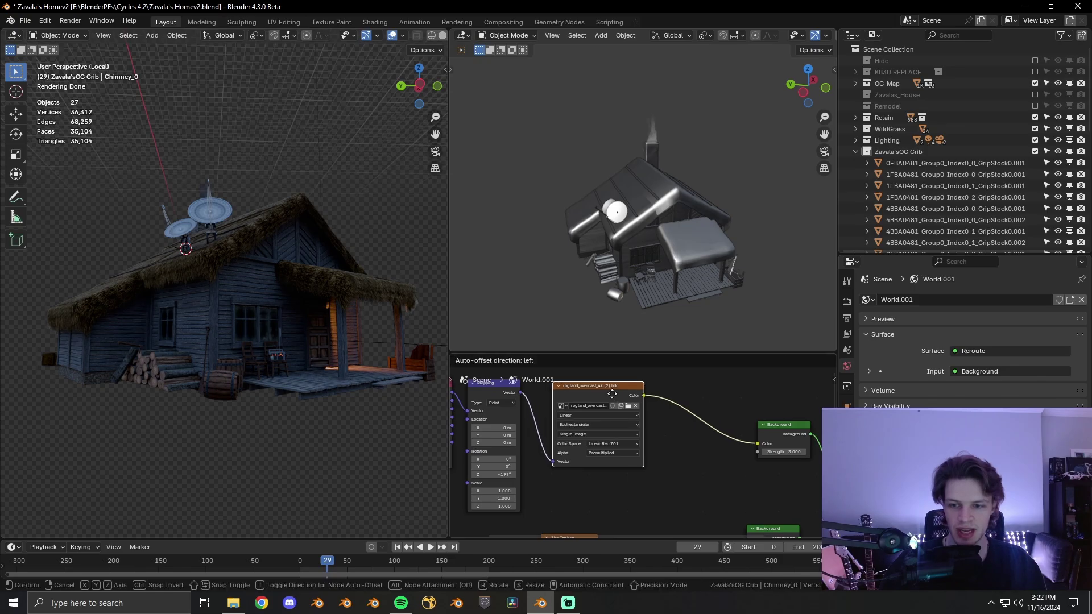
- Look over the world nodes, selecting the Sky Texture's Background node and the HDRI's Background node
click(612, 394)
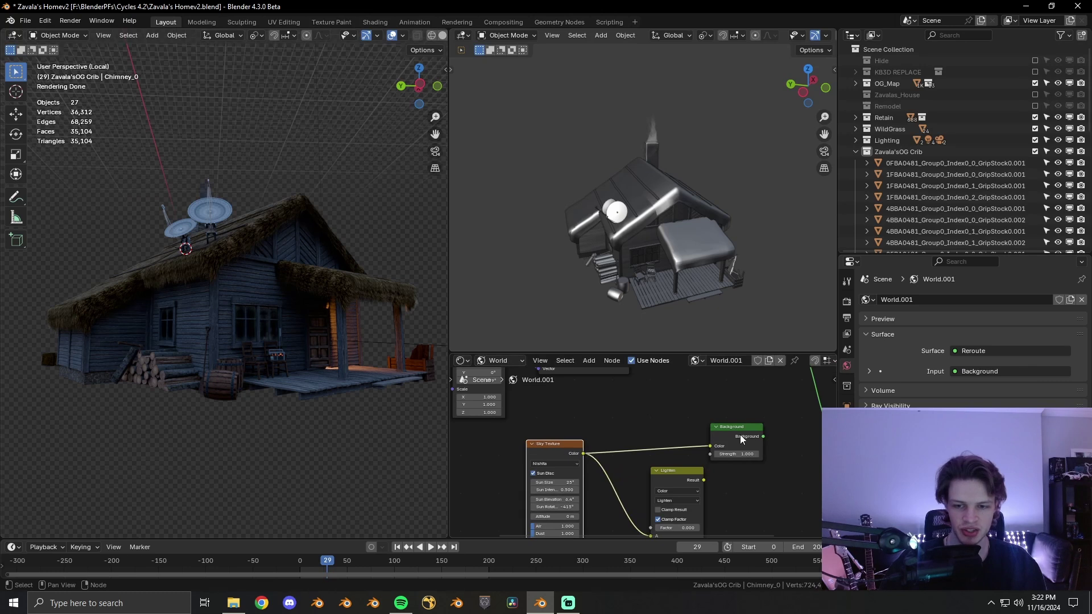
mouse_move(740, 434)
mouse_down()
mouse_move(720, 446)
mouse_move(740, 423)
mouse_up()
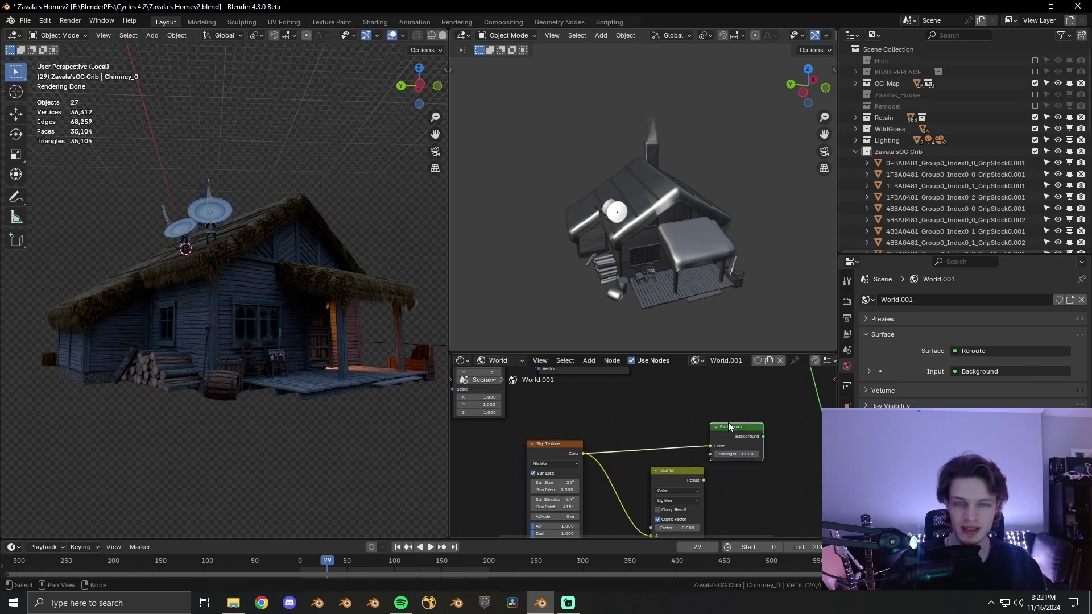
scroll(728, 422, down, 4)
middle_drag(728, 422, 724, 463)
scroll(710, 434, up, 2)
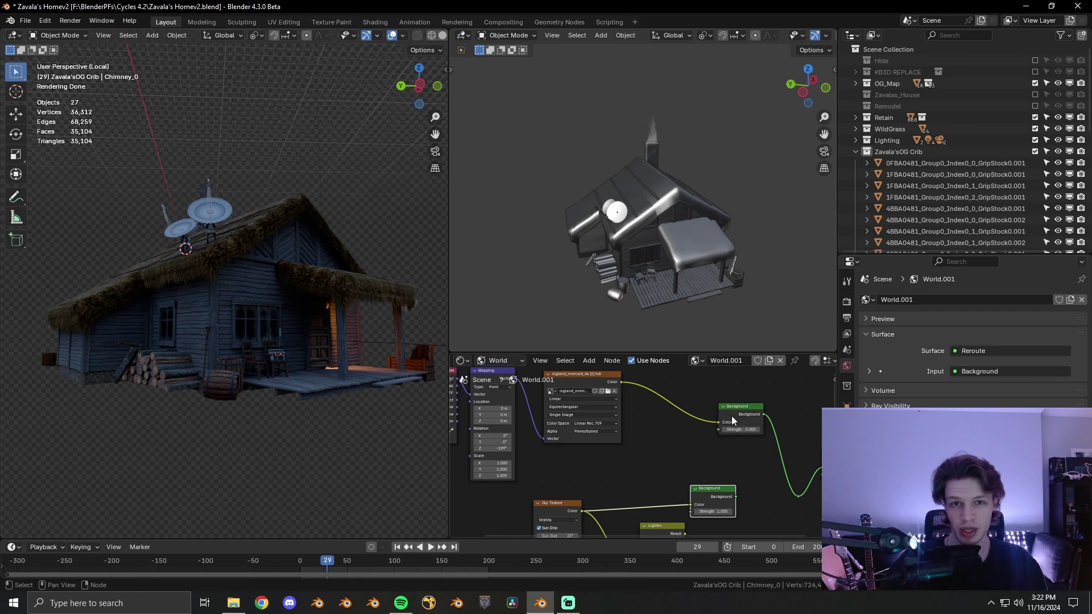
drag(740, 414, 739, 420)
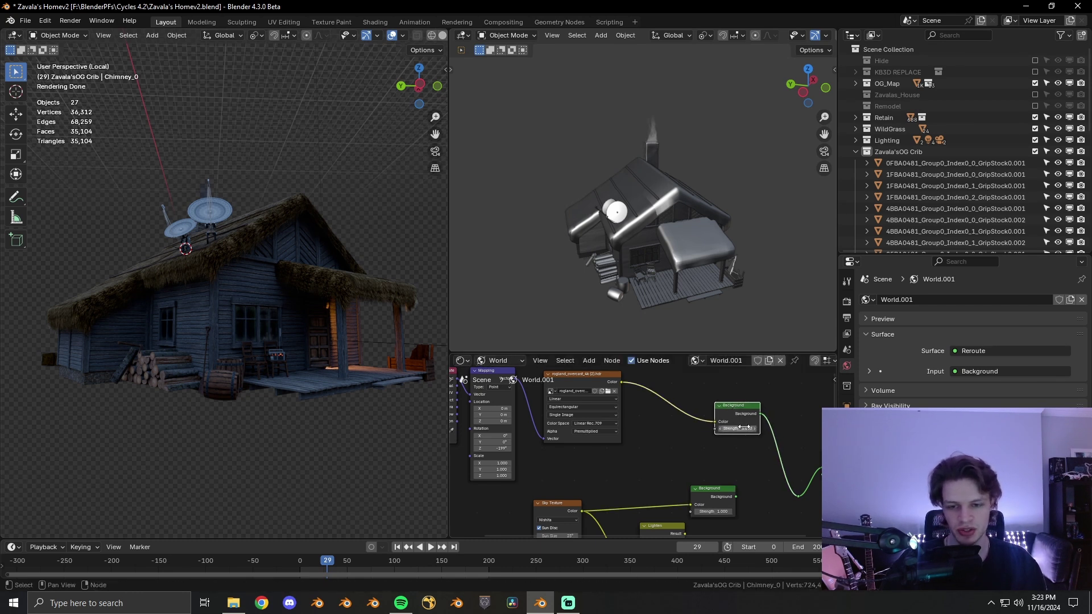
- Leave Local View to show the whole scene and select the landscape mesh around the cottage
middle_drag(170, 265, 227, 264)
key(slash)
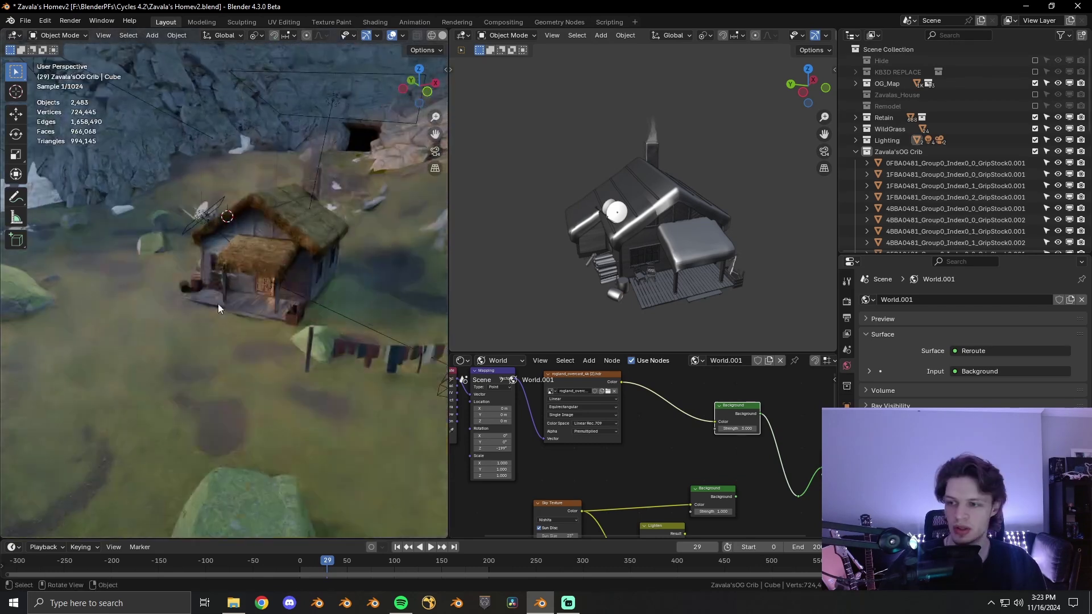
click(200, 309)
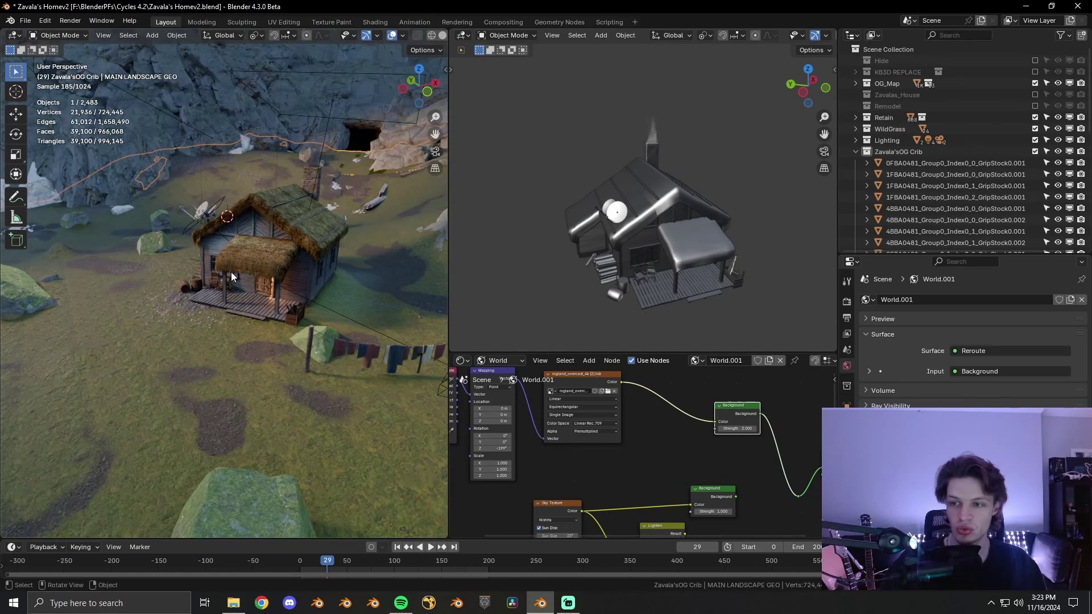
middle_drag(220, 276, 248, 315)
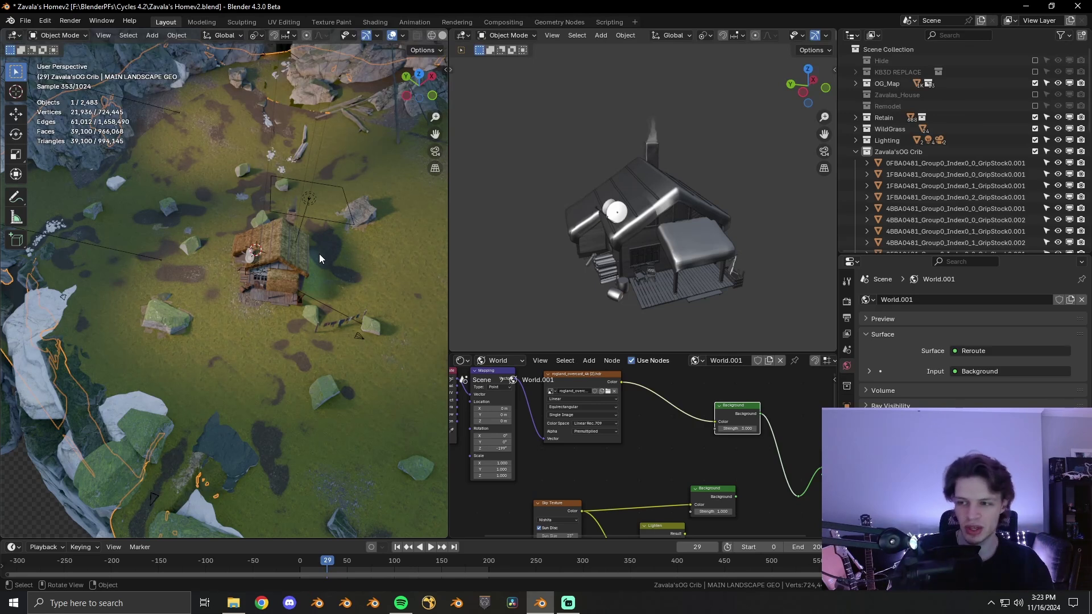
- Try weight painting a 0.672 stroke on the landscape's Smaller Rocks group behind the cottage, and undo it
key(ctrl+Tab)
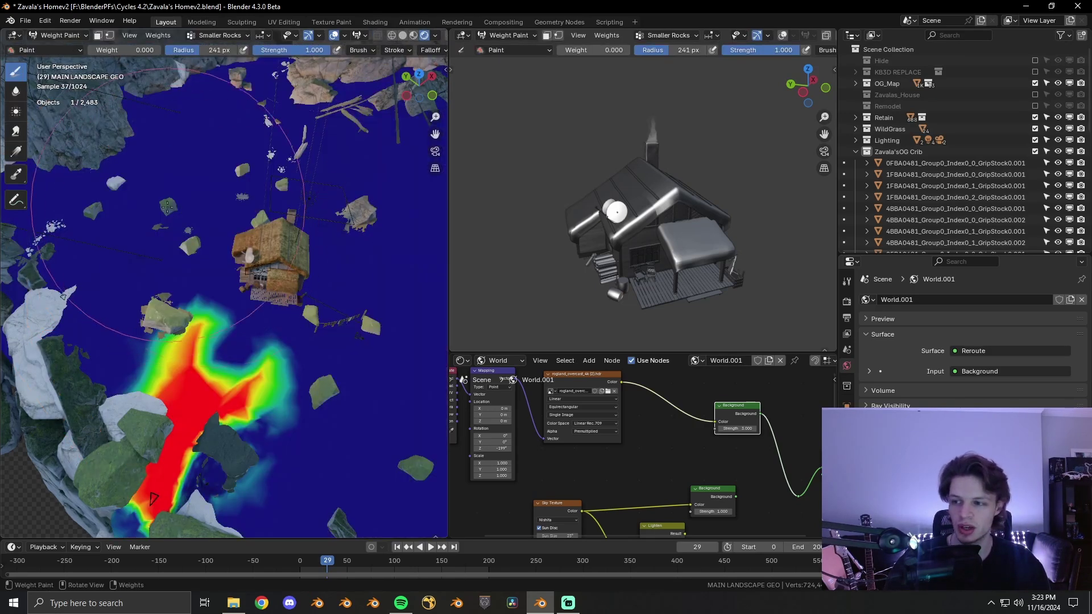
right_click(234, 226)
drag(177, 226, 245, 226)
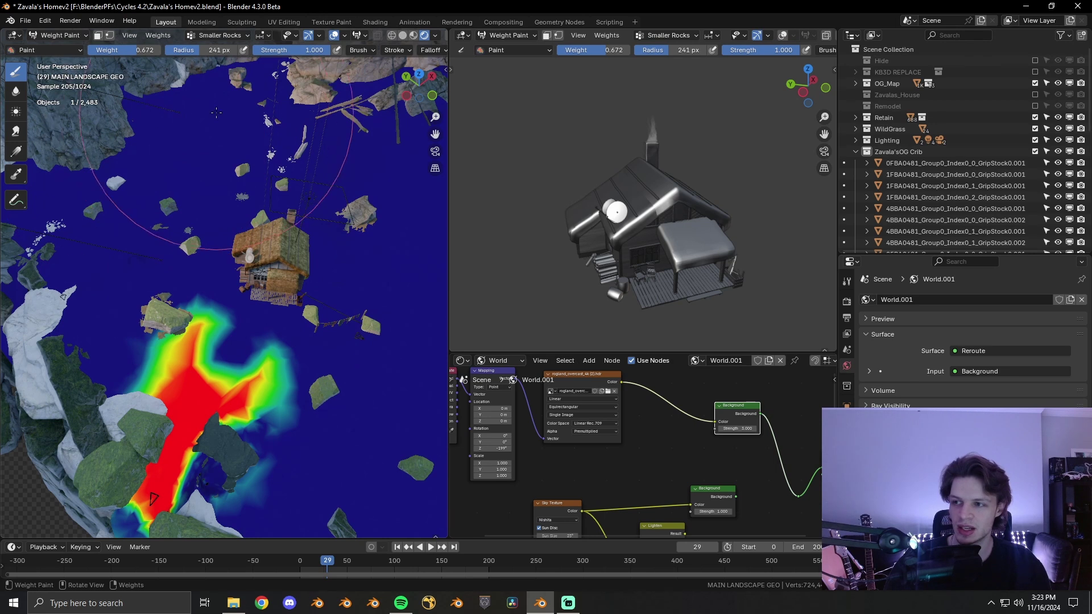
mouse_move(222, 137)
mouse_down()
mouse_move(178, 112)
mouse_move(95, 215)
mouse_up()
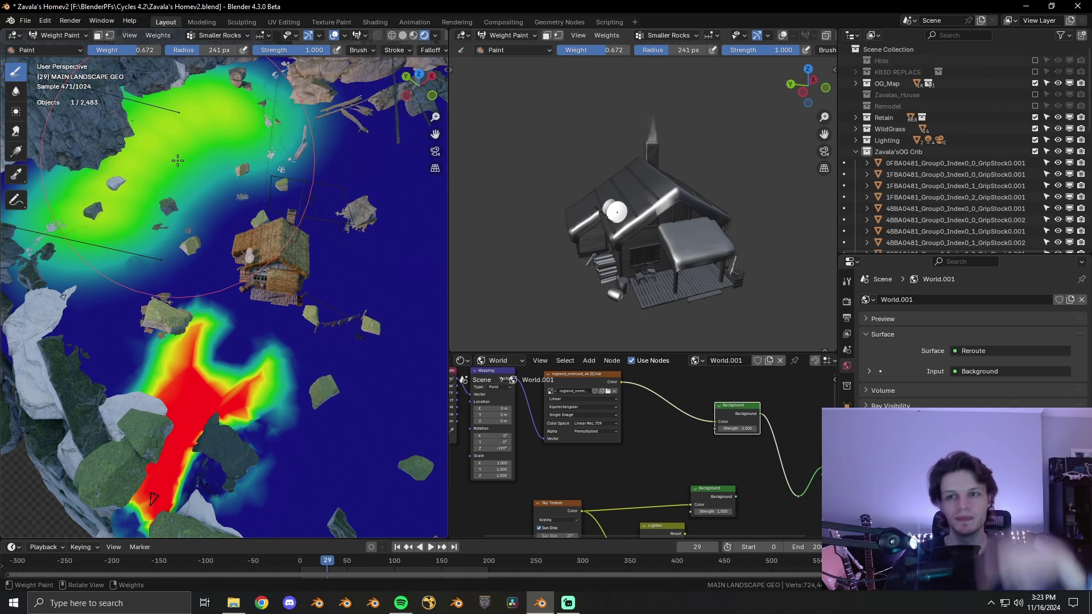
key(ctrl+z)
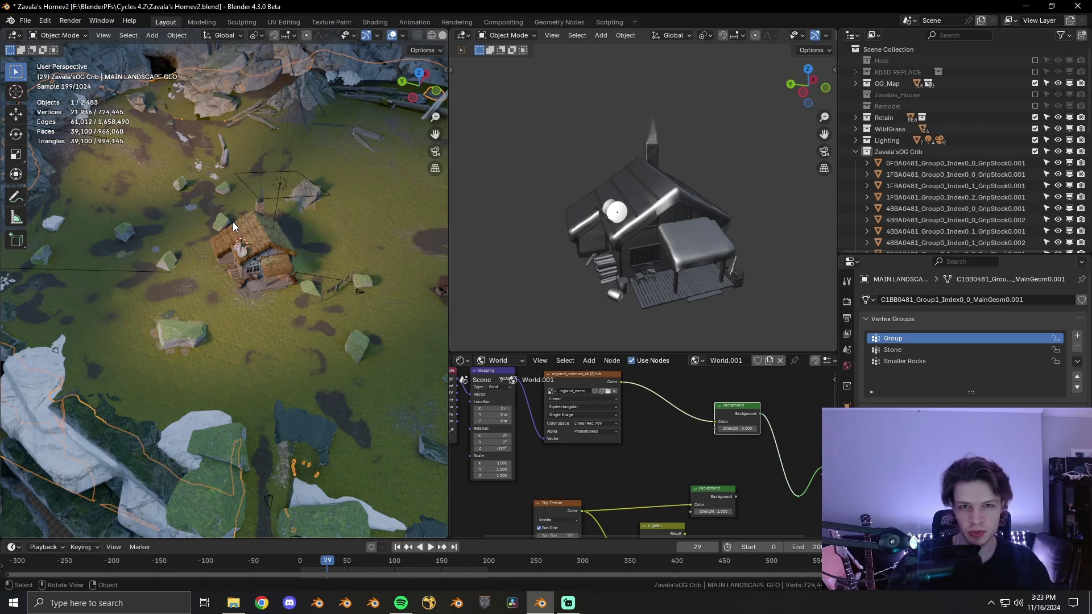
- Set the weight paint brush's weight to 0.144 on the landscape mesh and return to Object Mode
key(ctrl+Tab)
right_click(224, 211)
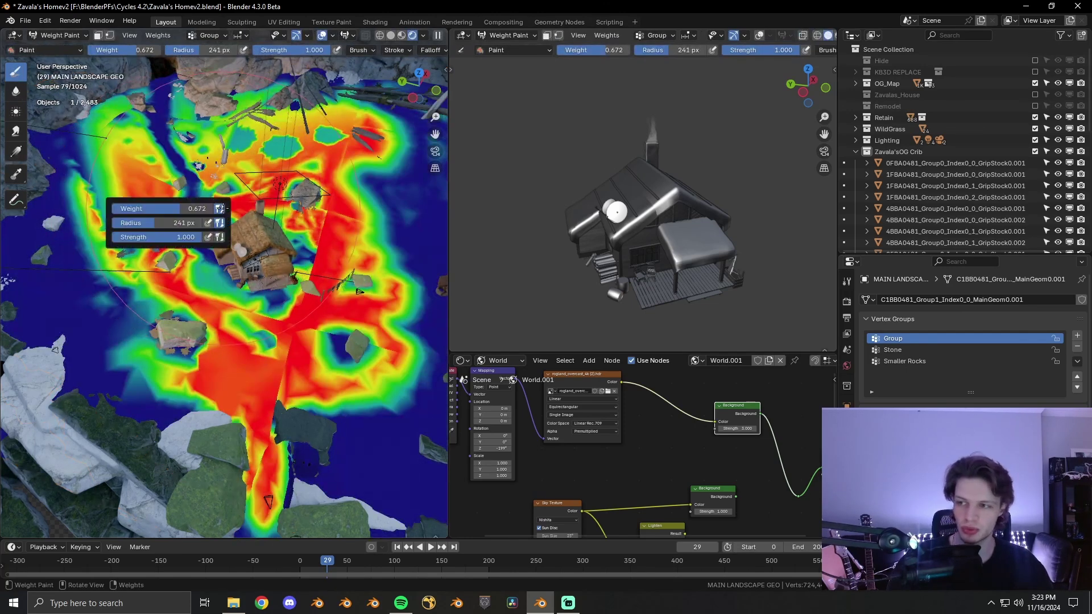
drag(219, 208, 161, 208)
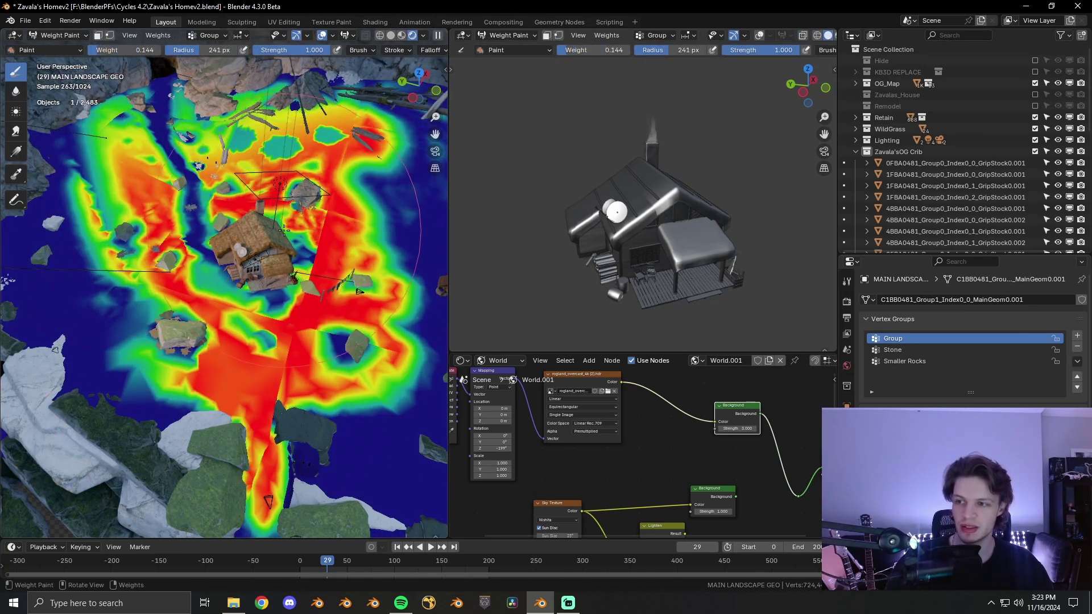
key(ctrl+Tab)
- Collapse the Zavala'sOG Crib collection, expand WildGrass, and inspect its _2mp4_VarE_LOD1 grass clump up close
click(856, 152)
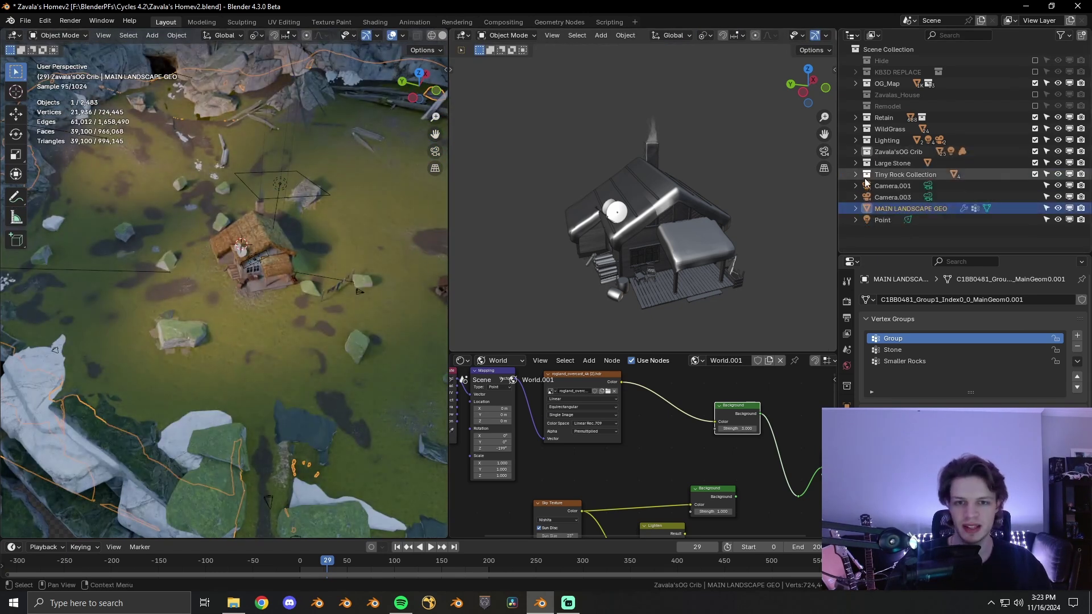
click(856, 129)
click(913, 152)
key(KP_Decimal)
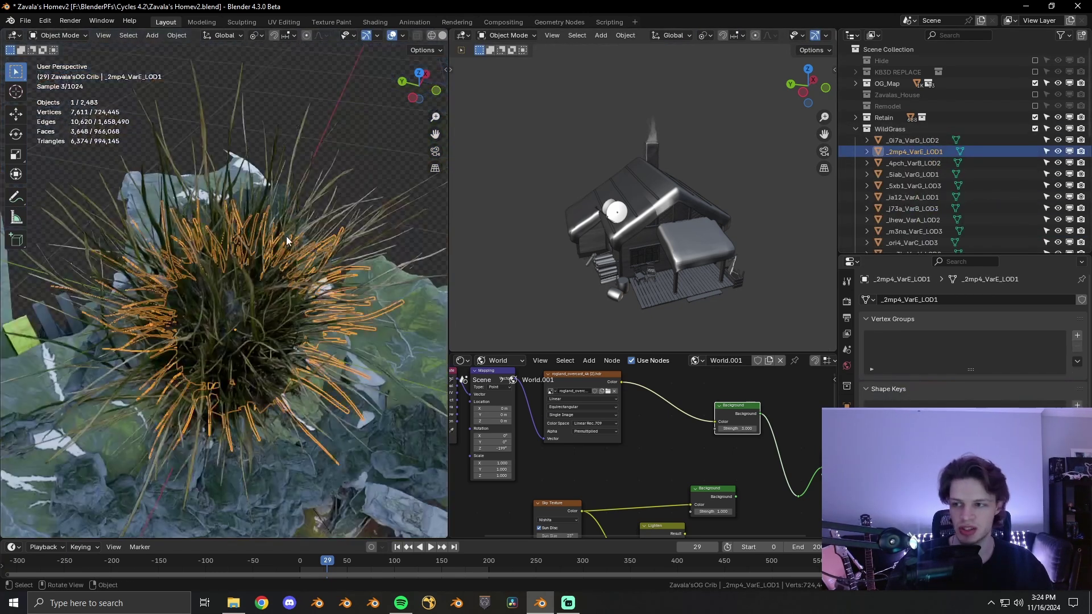
middle_drag(287, 240, 344, 111)
key(alt+a)
middle_drag(322, 224, 205, 234)
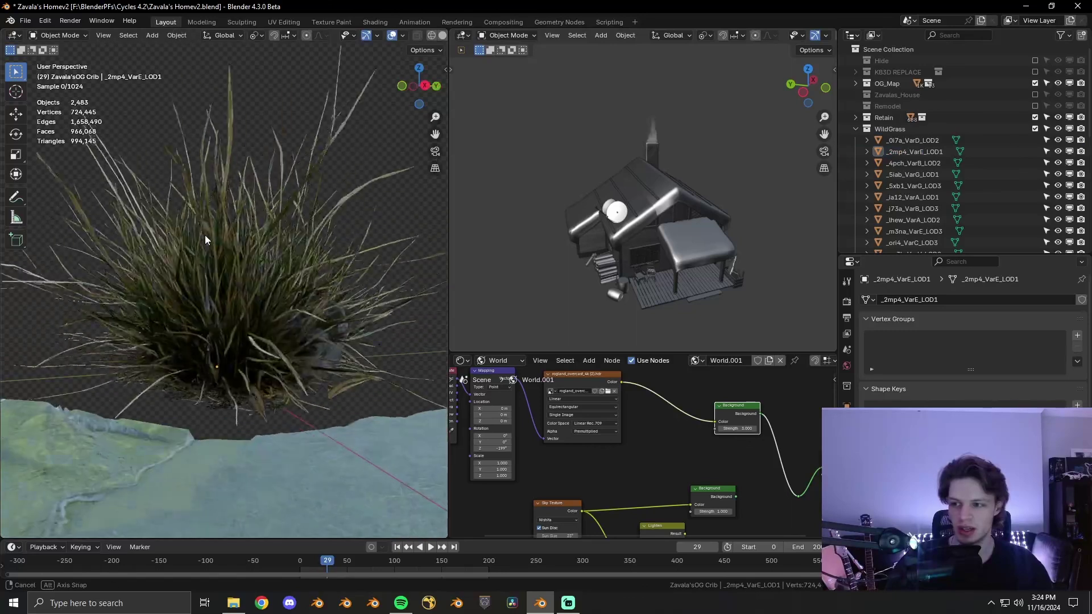
- Show the object material nodes of the _0i7a_VarD_LOD2 grass clump and examine its Color Ramp and Invert Color nodes
scroll(643, 452, down, 3)
click(268, 266)
click(494, 360)
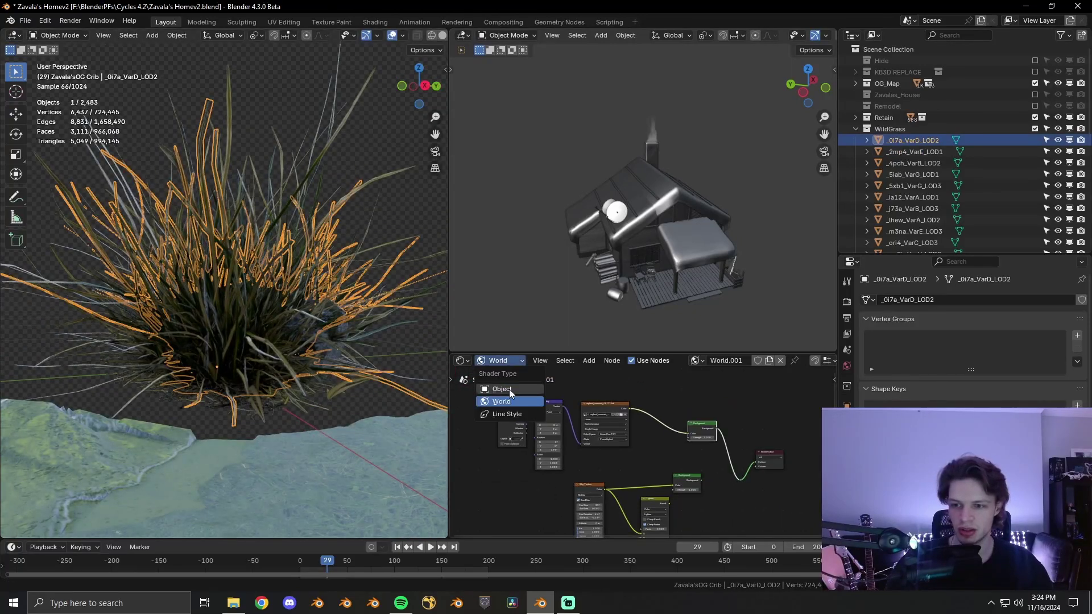
click(510, 389)
scroll(654, 429, up, 2)
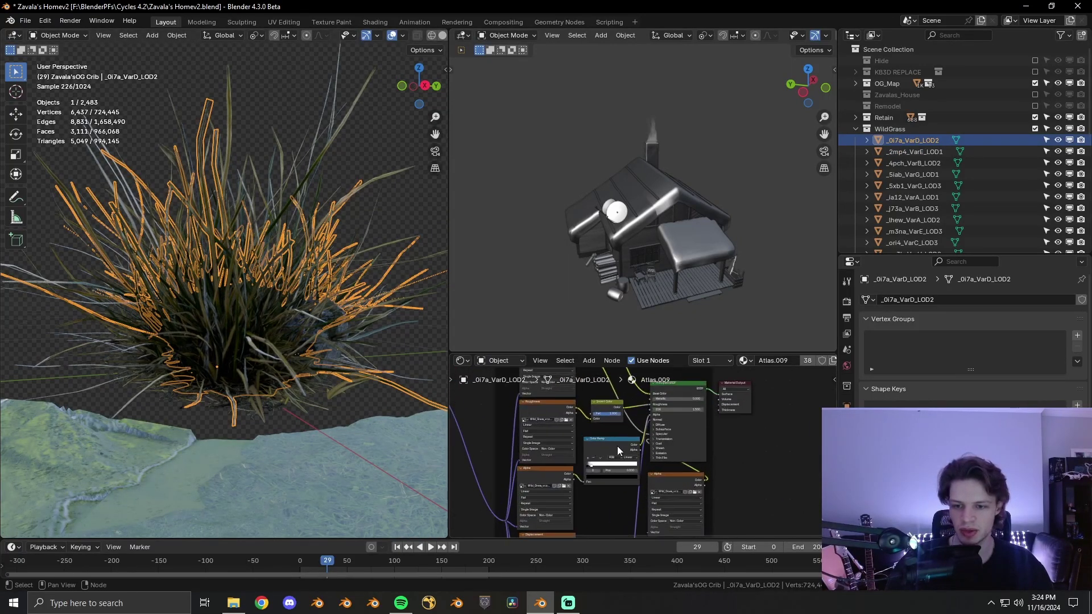
scroll(579, 430, up, 3)
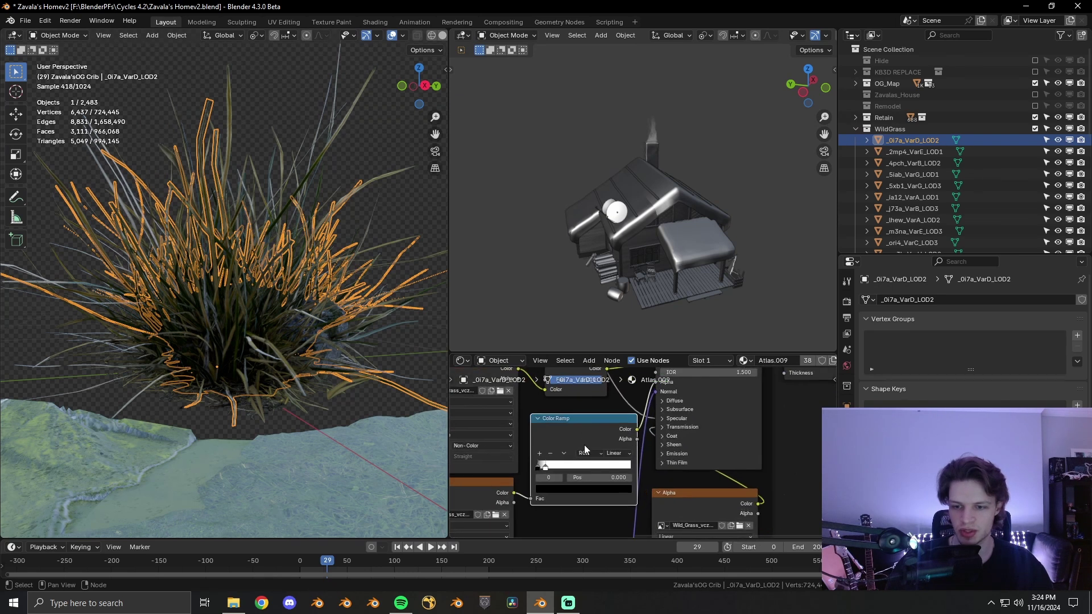
scroll(660, 466, down, 3)
middle_drag(605, 433, 627, 454)
scroll(638, 443, up, 2)
mouse_move(612, 415)
mouse_down()
mouse_move(635, 418)
mouse_move(616, 406)
mouse_up()
- Look at the grass clumps from several sides, then box-select them and hide them to uncover the stones underneath
middle_drag(264, 232, 283, 263)
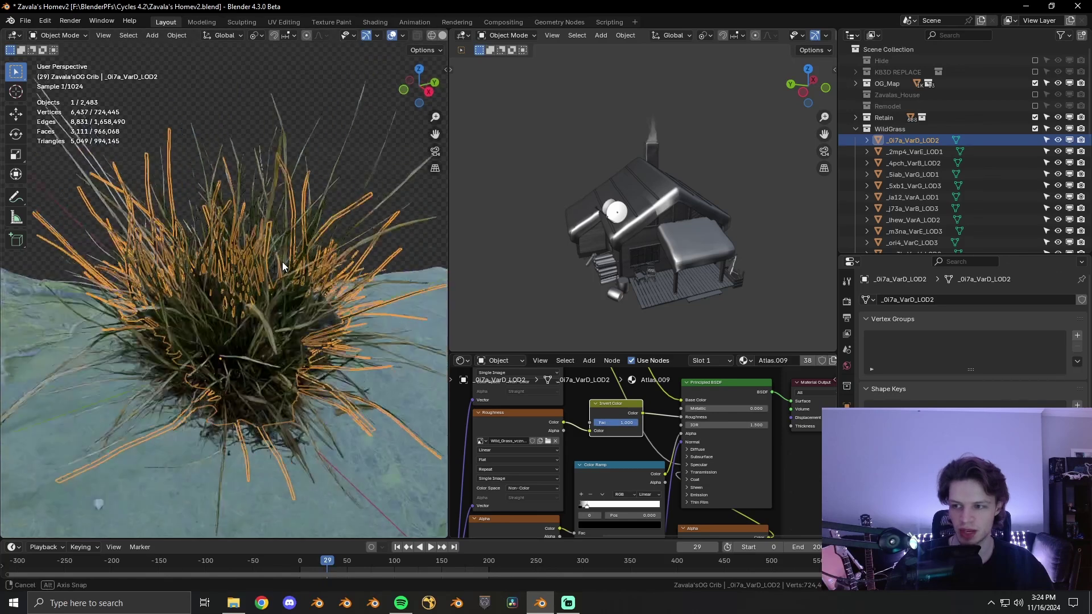
click(206, 99)
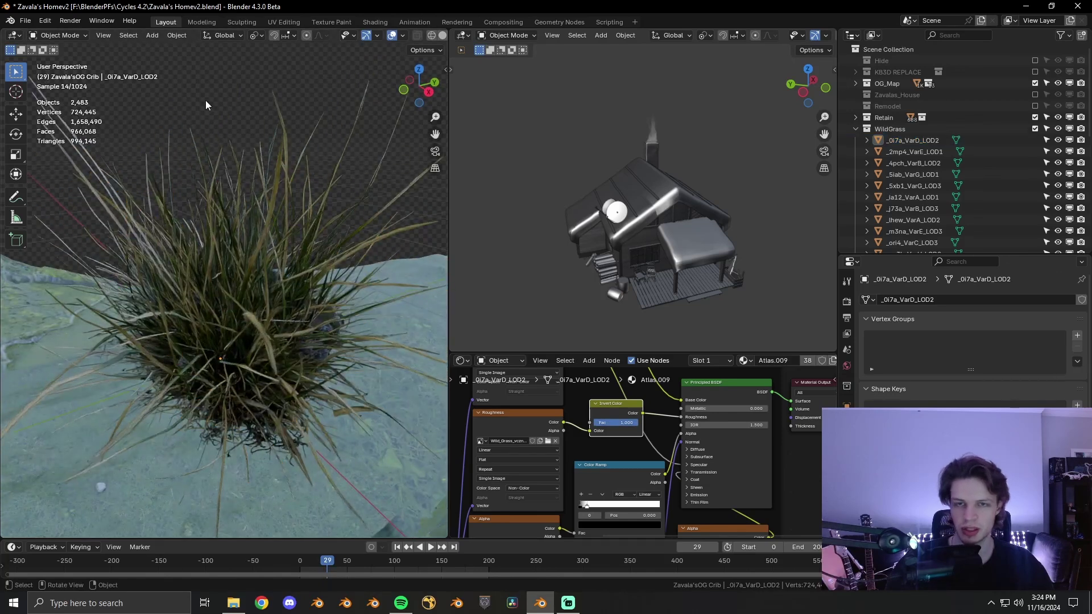
click(258, 213)
middle_drag(258, 213, 199, 165)
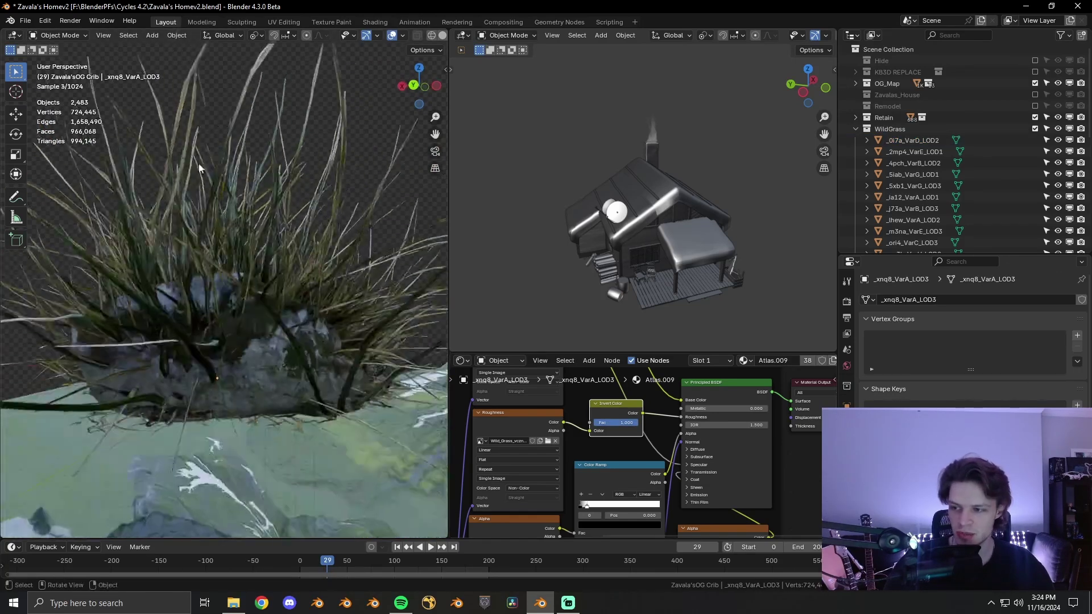
drag(199, 163, 332, 236)
key(h)
- Inspect and hide the Larger Stone, Tiny Stone and Smaller than tiny rocks one after another, and reveal all hidden objects
click(223, 309)
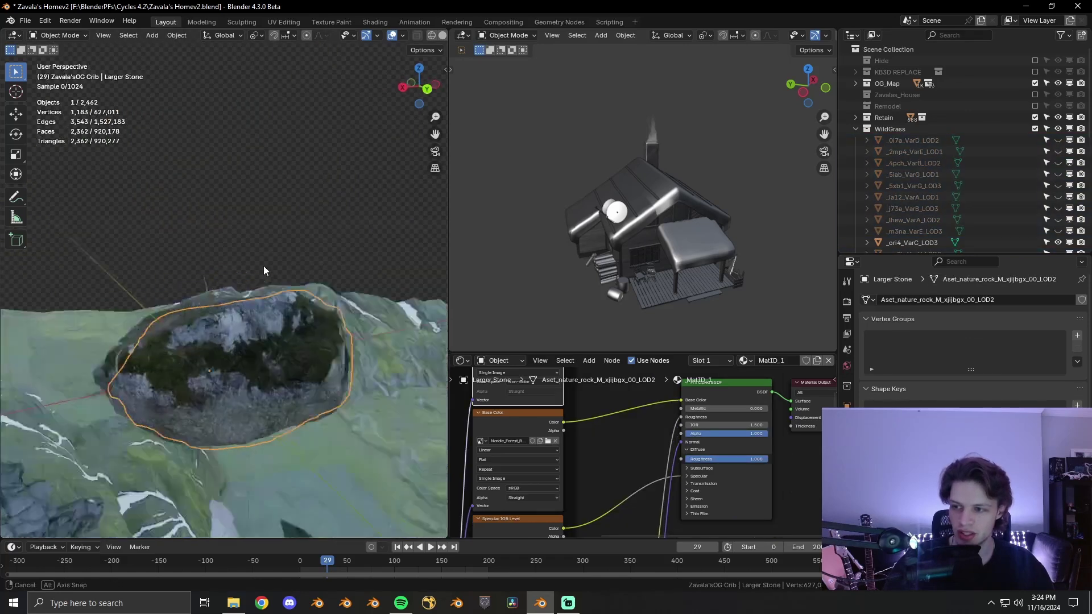
middle_drag(264, 265, 232, 244)
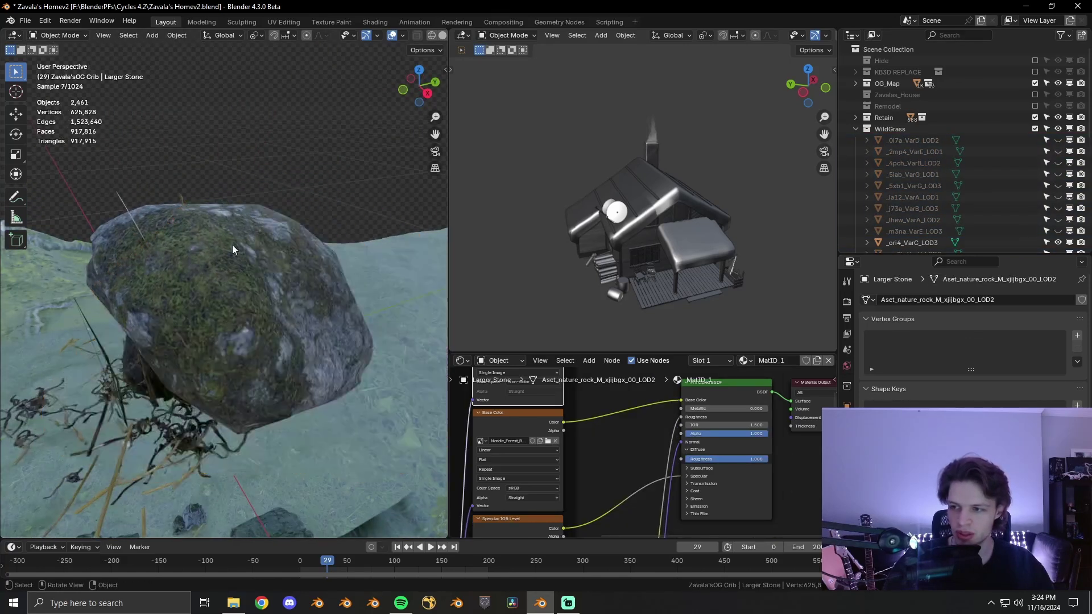
click(232, 245)
key(h)
click(259, 306)
key(h)
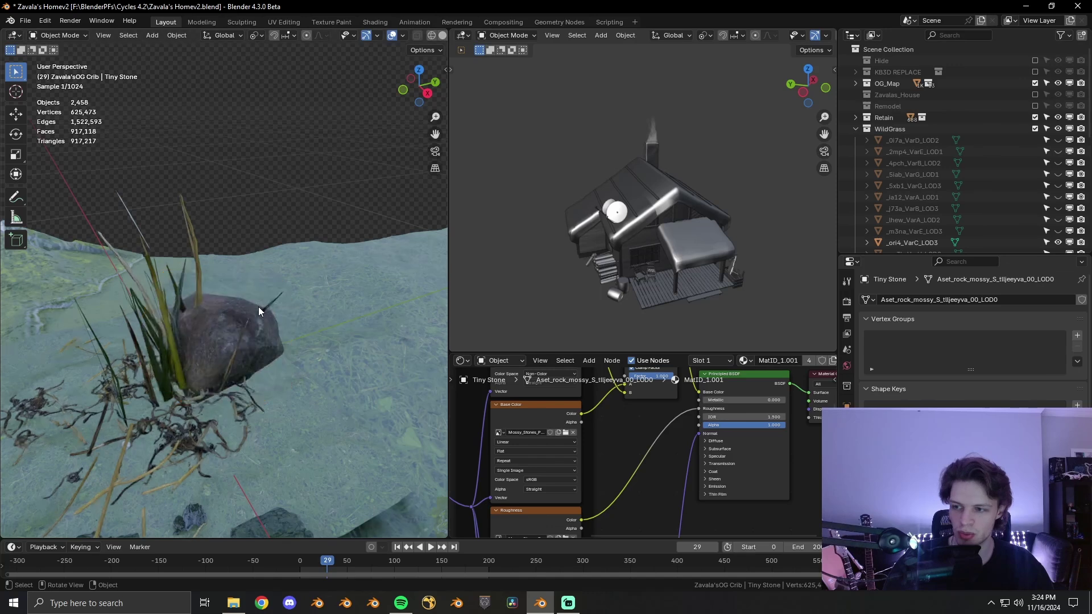
click(244, 315)
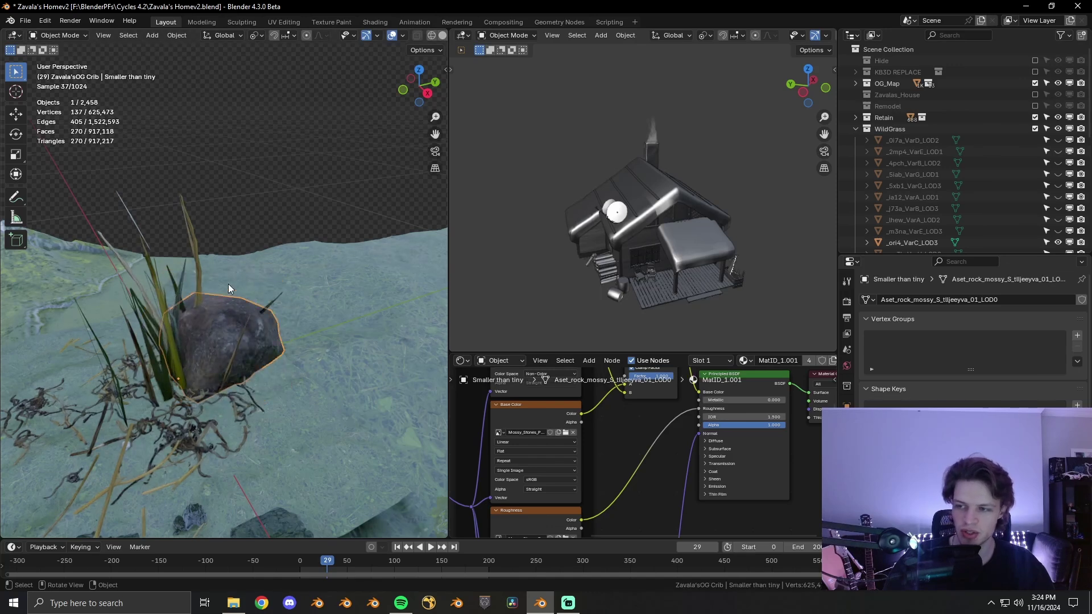
key(h)
middle_drag(240, 265, 166, 266)
key(alt+h)
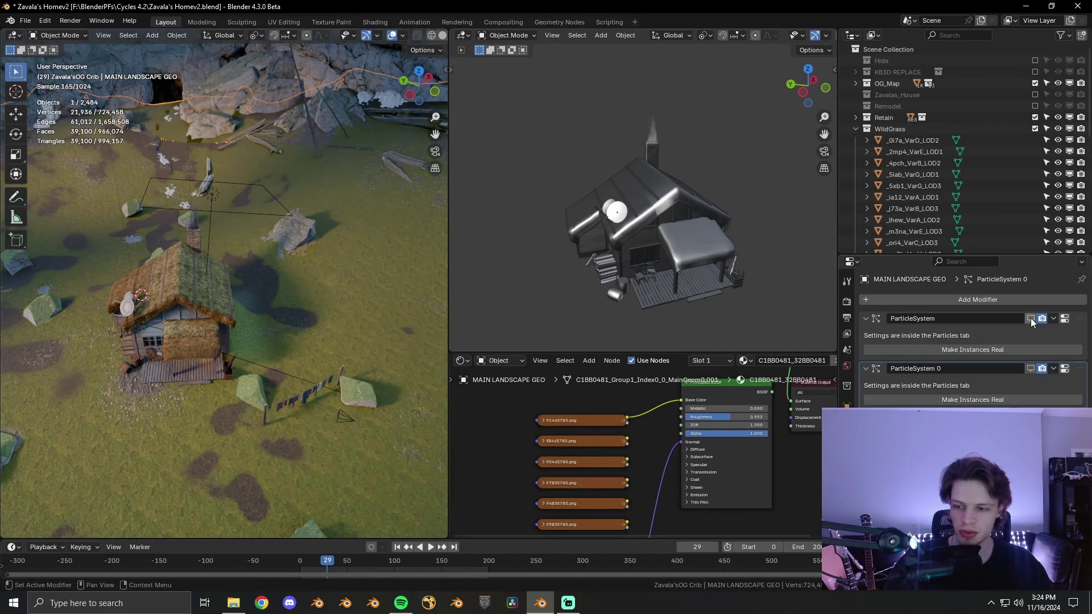
- Show the landscape's ParticleSystem and ParticleSystem 0 modifiers in the viewport and turn off the viewport overlays
click(1032, 319)
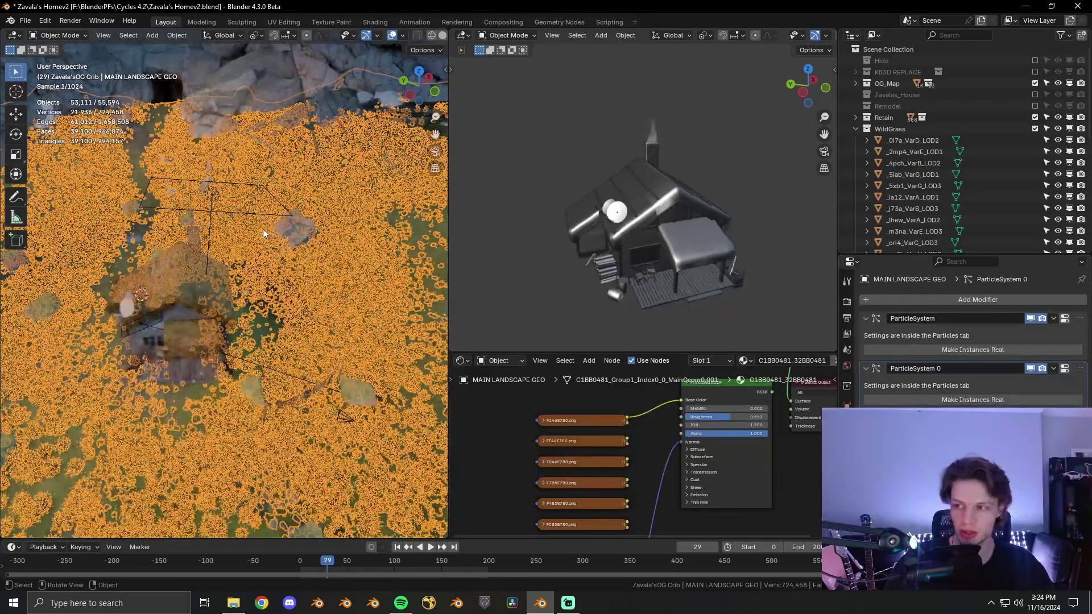
click(392, 35)
middle_drag(304, 302, 251, 289)
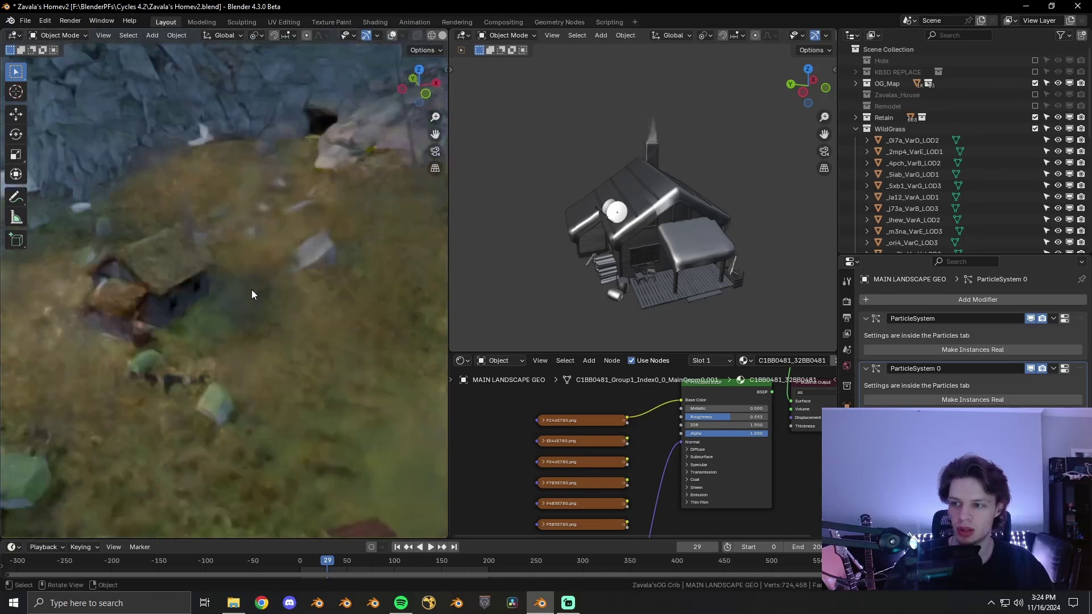
- Open the landscape's Grass particle system settings and review its emission number, source options and extra settings
click(1065, 320)
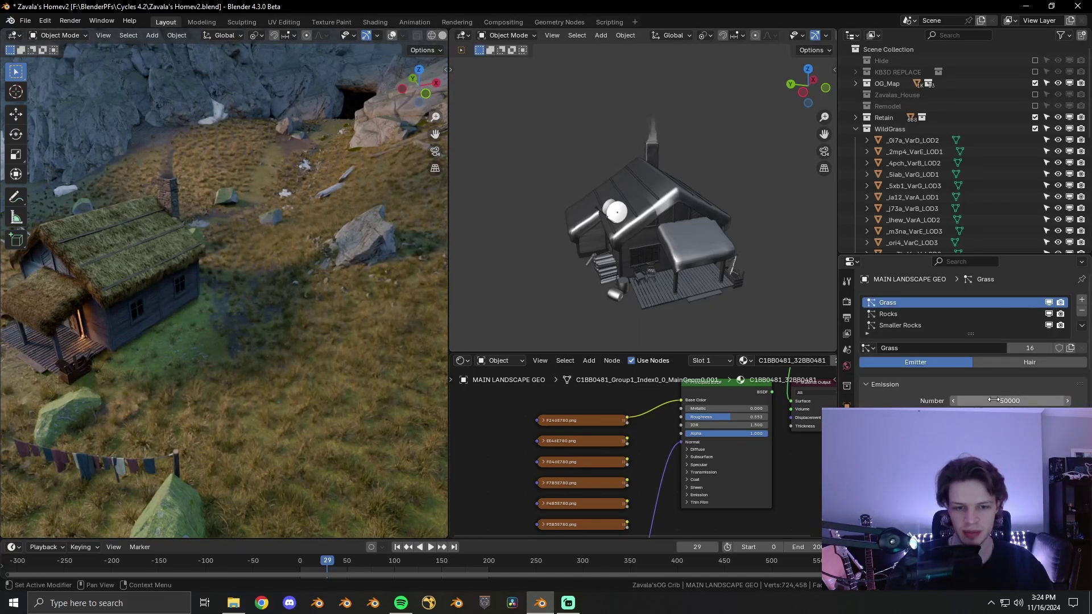
scroll(1001, 401, down, 6)
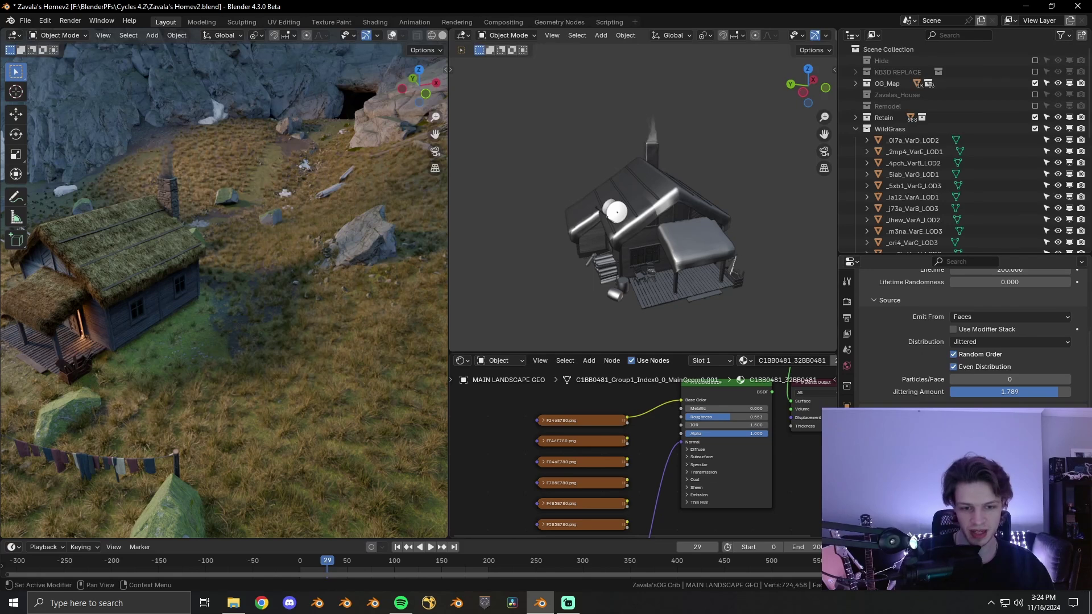
scroll(974, 342, down, 12)
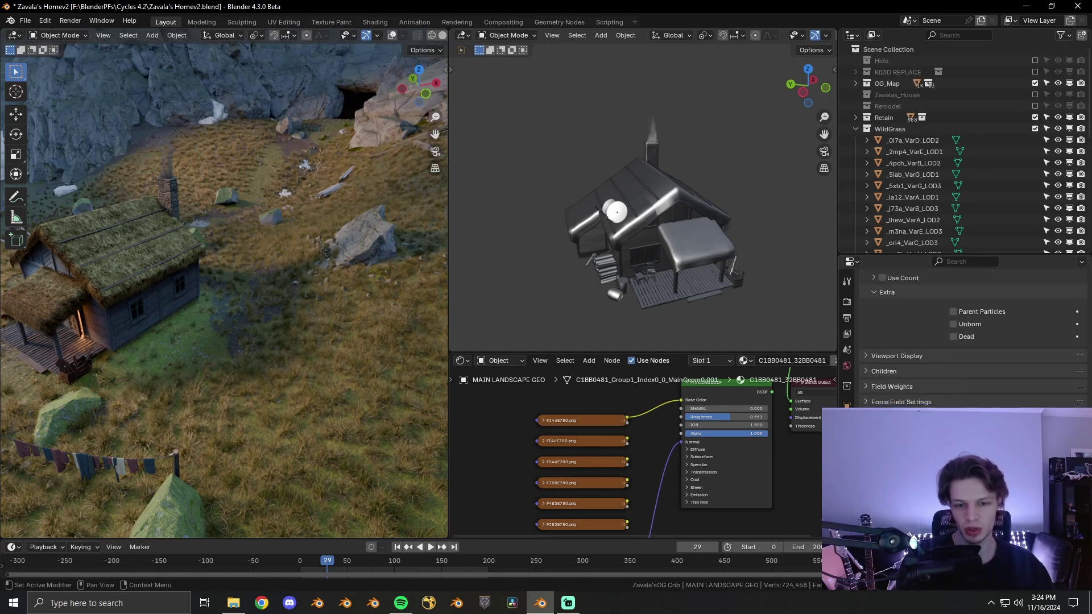
- Try the Grass particle system with its Children set to None, and collapse the Children settings
click(910, 370)
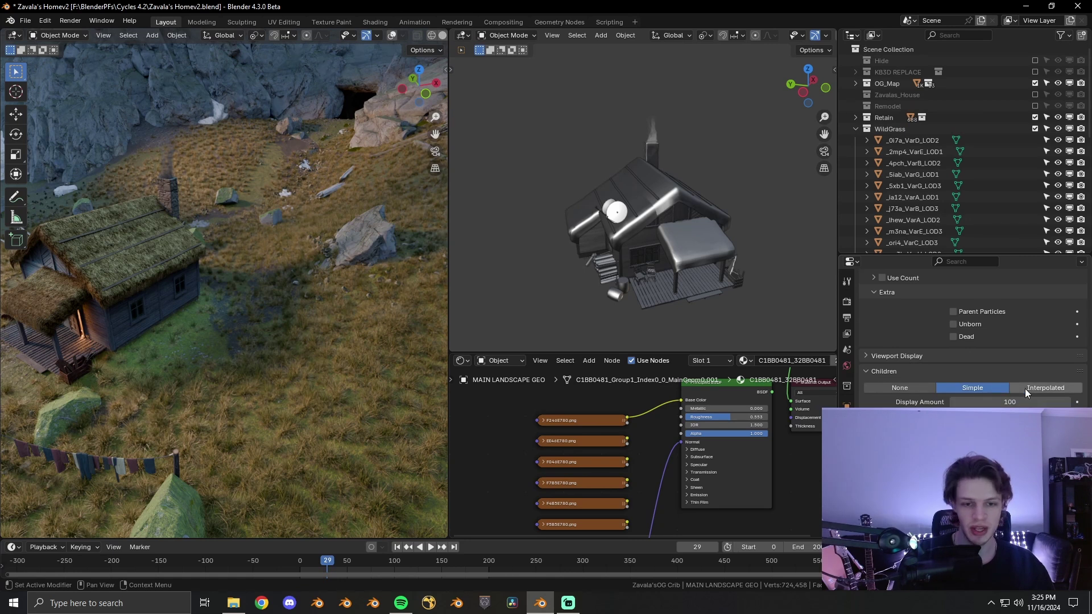
click(917, 387)
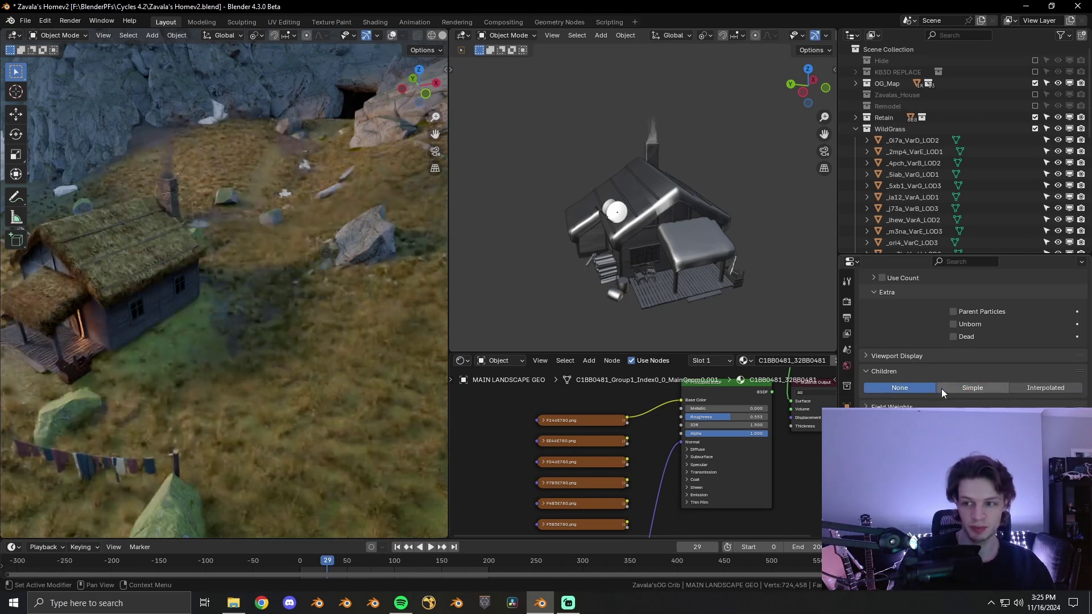
click(927, 374)
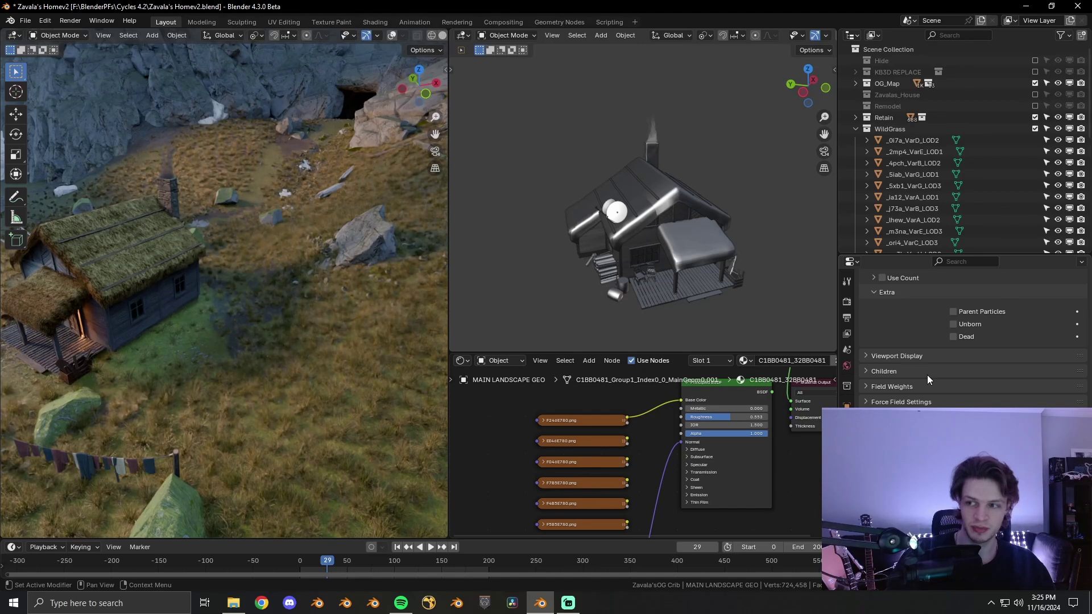
- Review the Grass particle system's render settings, including its scale, scale randomness and WildGrass instance collection
scroll(927, 374, up, 5)
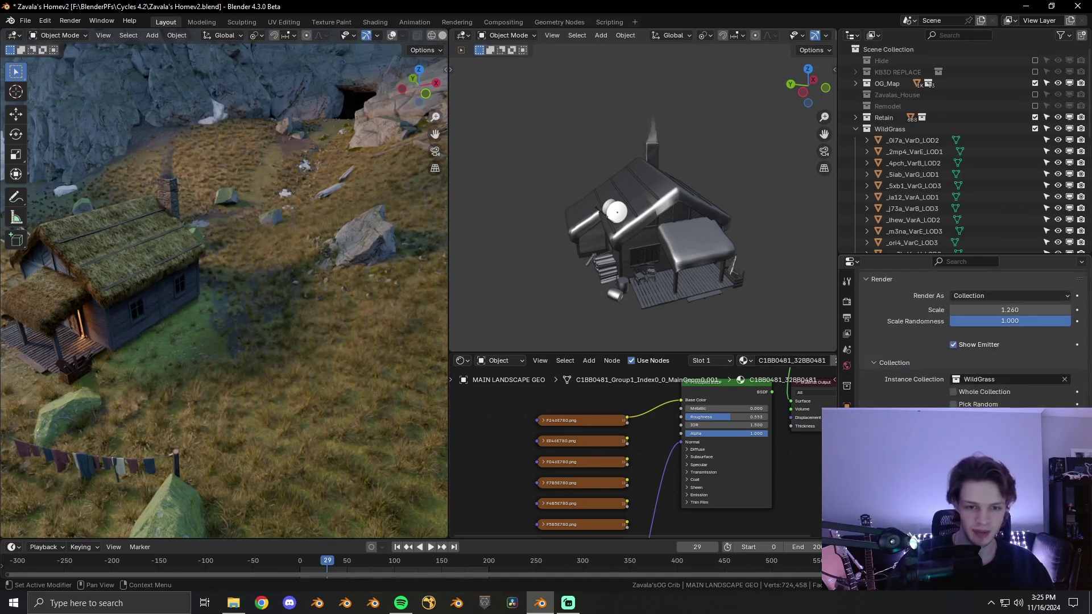
scroll(927, 374, down, 5)
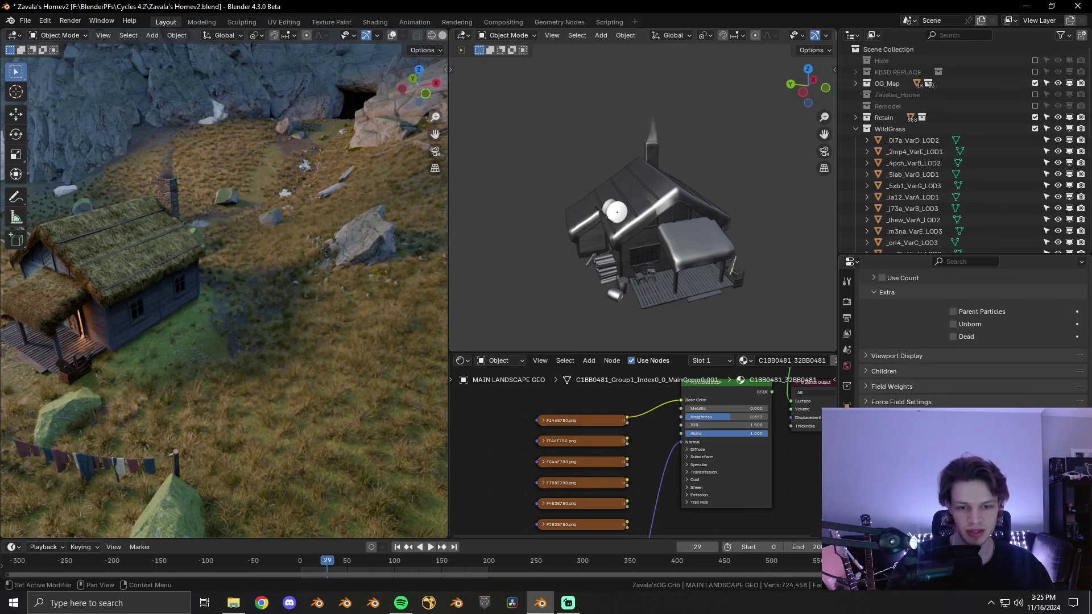
scroll(932, 321, up, 8)
- Switch to the Rocks particle system, collapse its Emission settings and look over its remaining sections
click(905, 293)
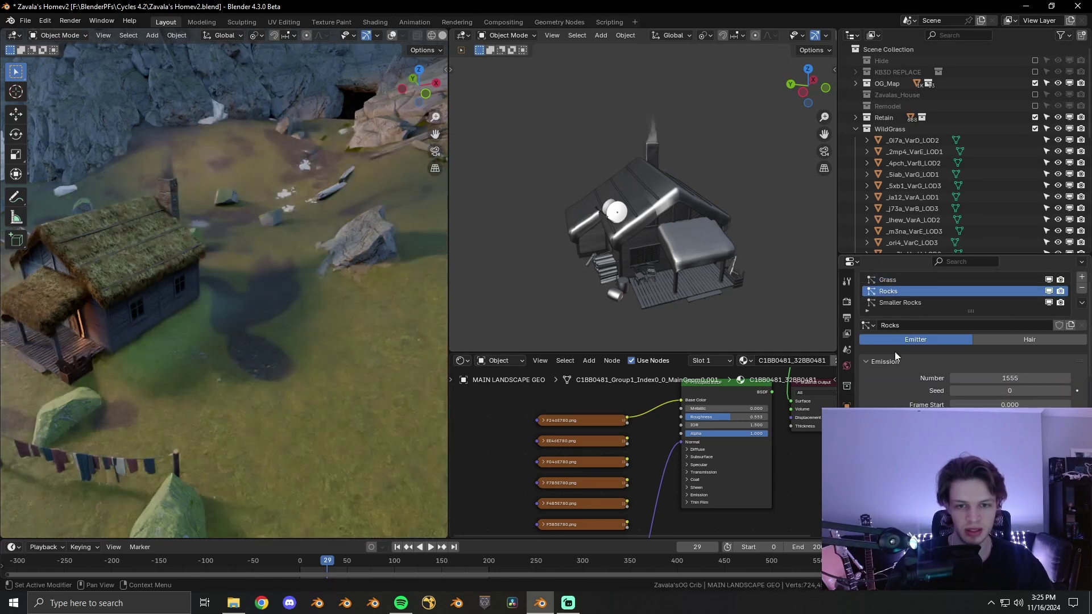
click(895, 361)
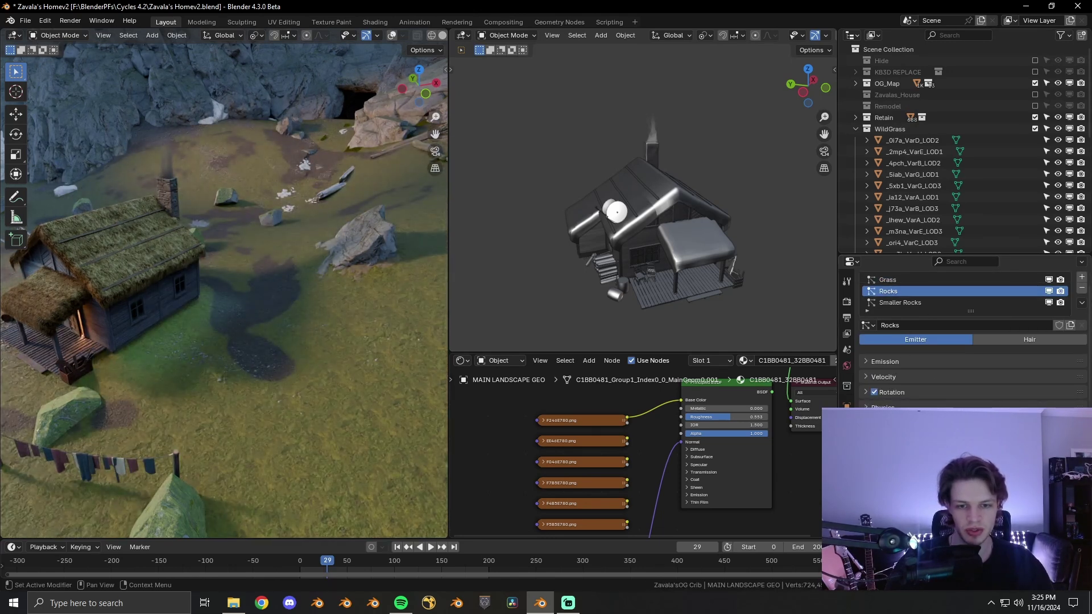
scroll(967, 342, down, 4)
scroll(923, 316, up, 4)
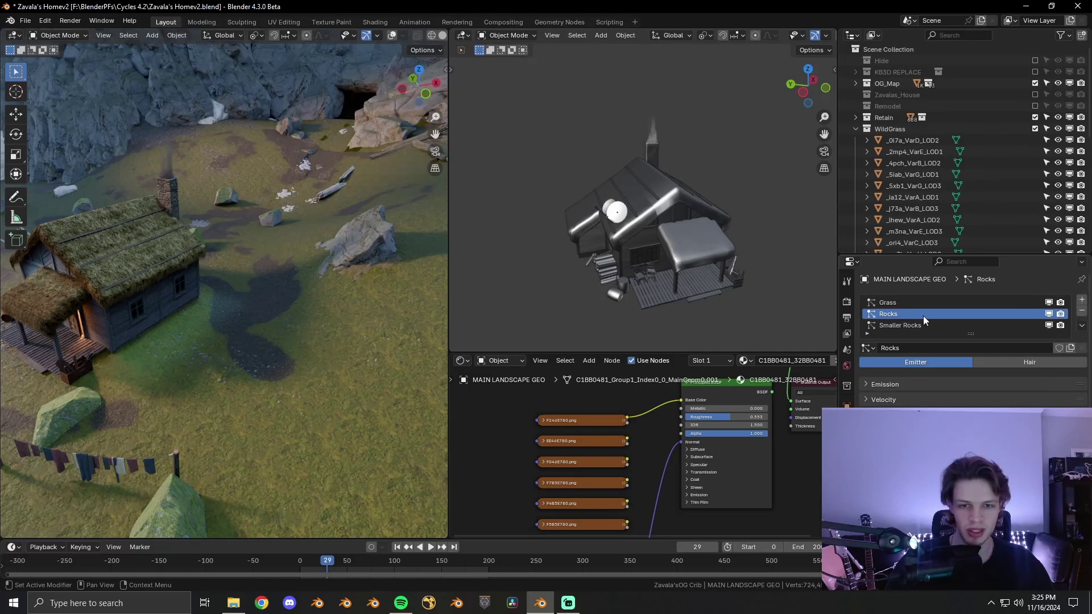
- Select the Smaller Rocks particle system, expand its Emission settings, step back to frame 28 and check its source options
click(910, 325)
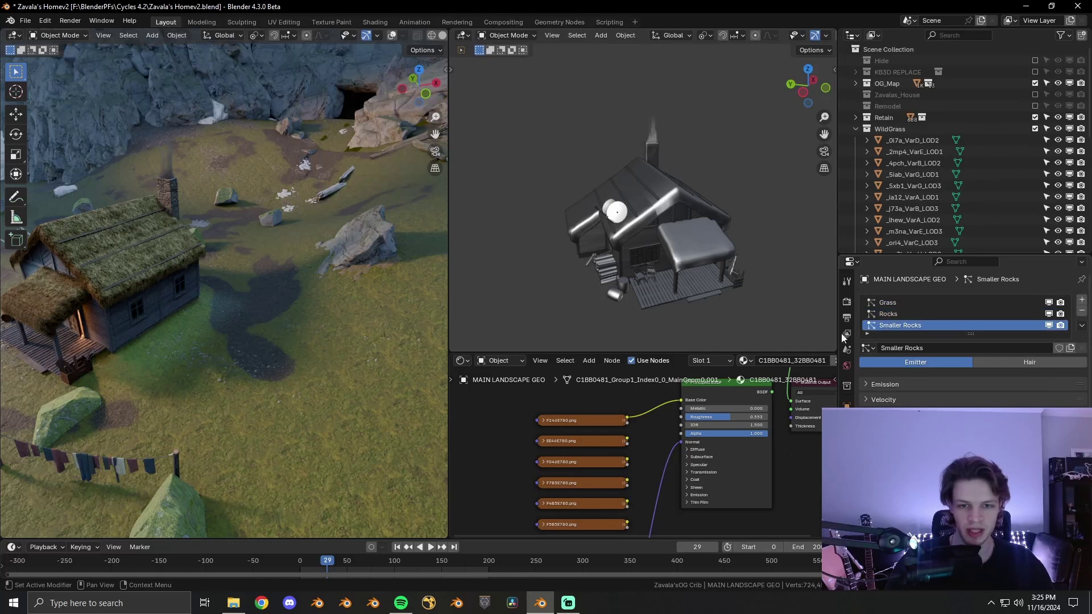
click(899, 388)
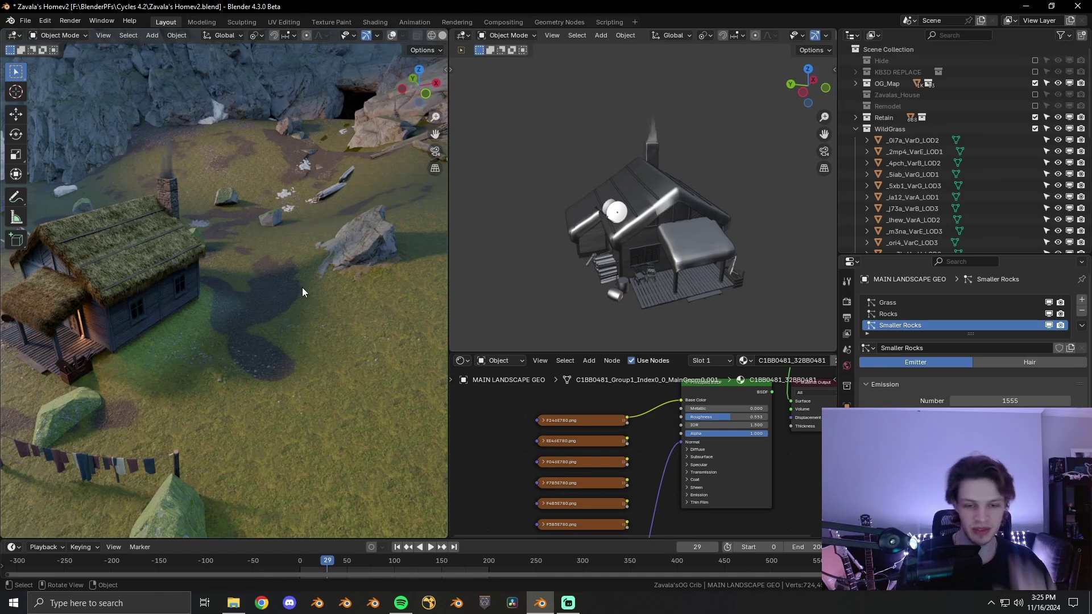
key(Left)
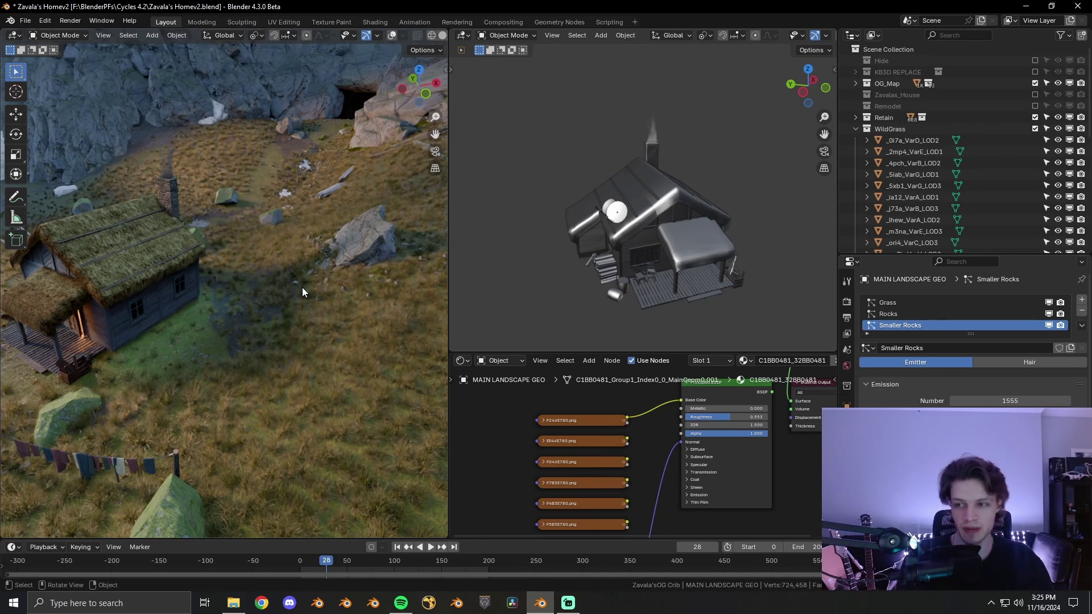
scroll(967, 335, down, 5)
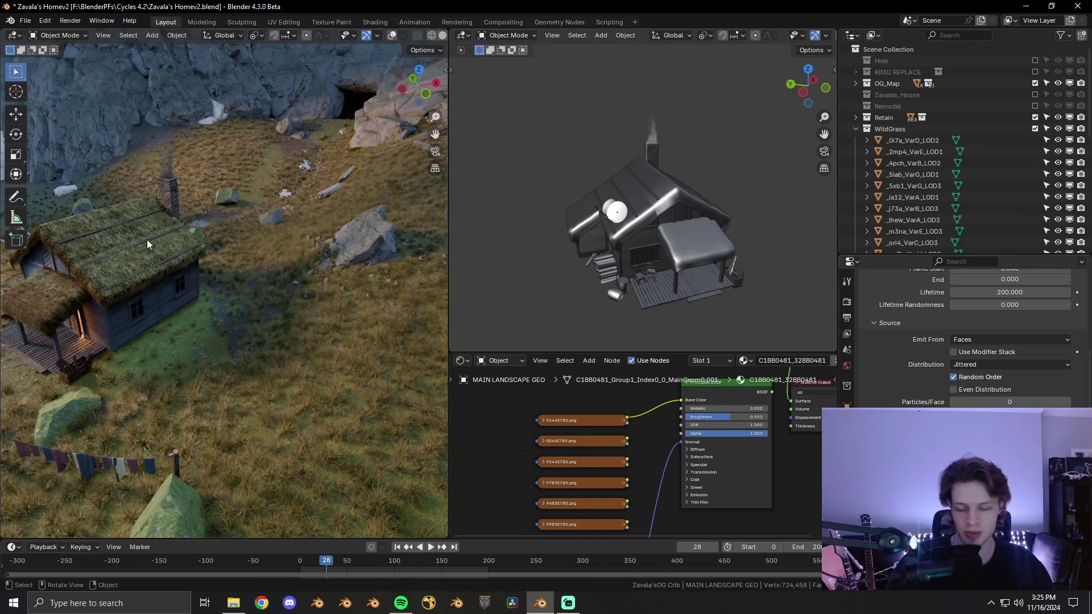
- View the scattered grass and rocks from behind the cottage and turn the viewport overlays back on
middle_drag(147, 240, 306, 185)
scroll(245, 290, up, 5)
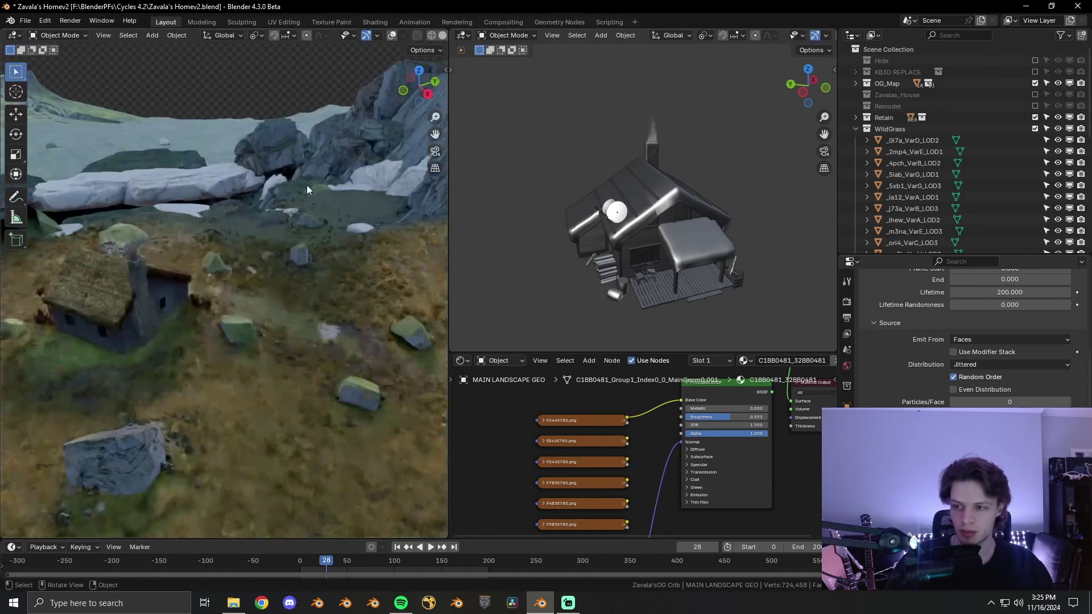
click(392, 35)
middle_drag(225, 242, 275, 224)
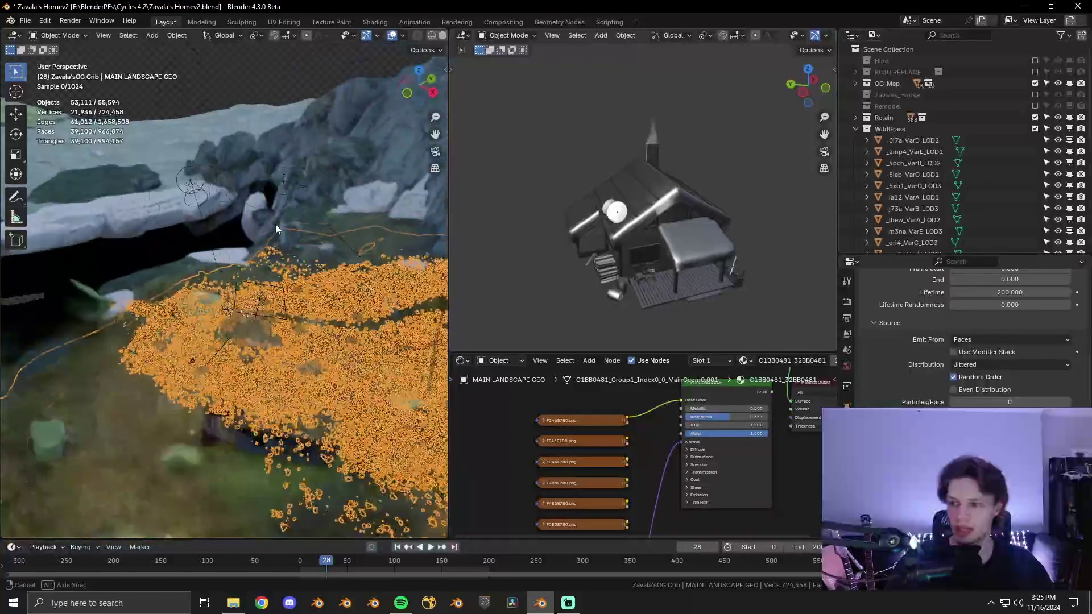
- Select the Spot.003 light and its neighbouring spot light by the cliff, and examine the ground area they illuminate
click(115, 176)
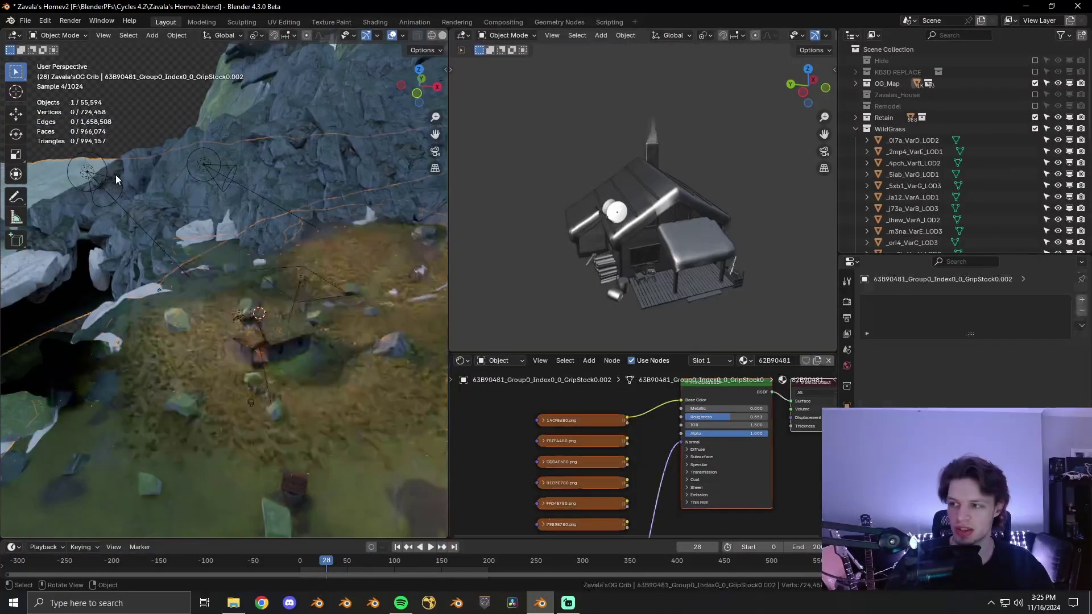
click(87, 176)
shift+click(204, 165)
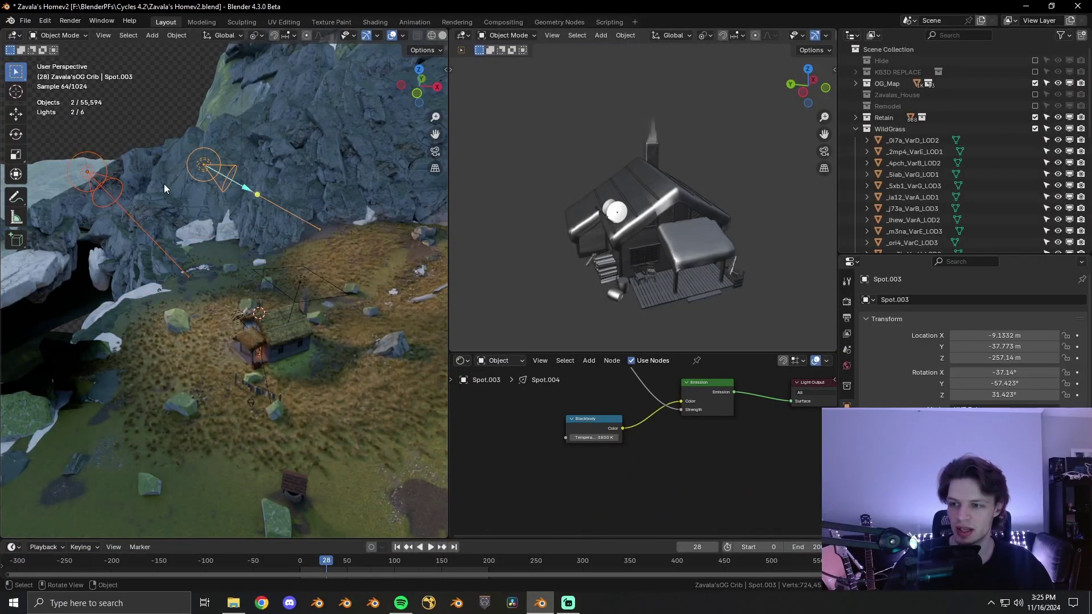
key(KP_Decimal)
middle_drag(231, 226, 279, 251)
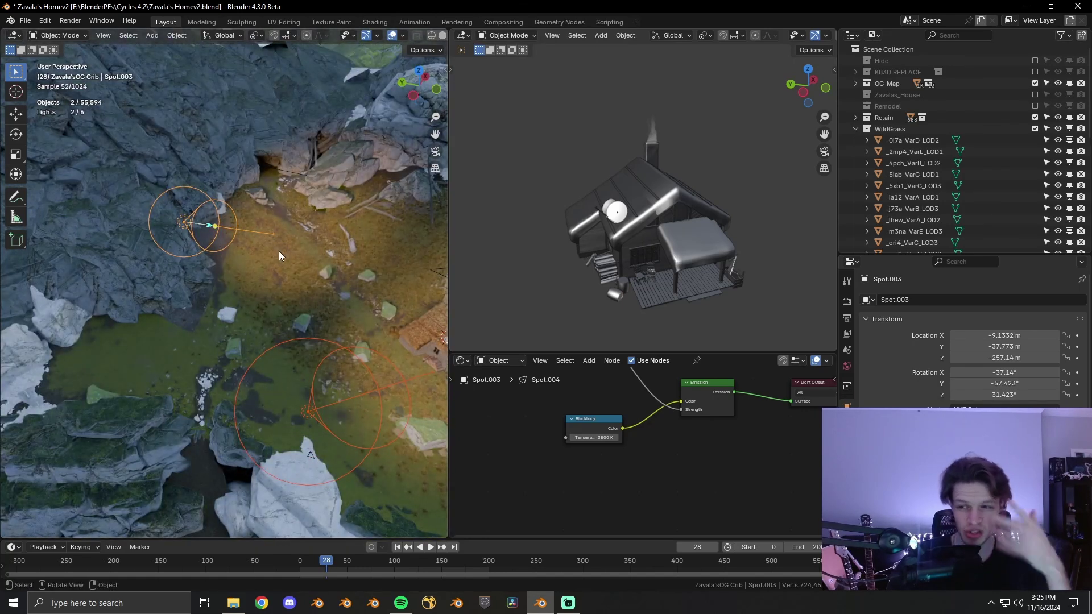
shift+middle_drag(294, 275, 211, 235)
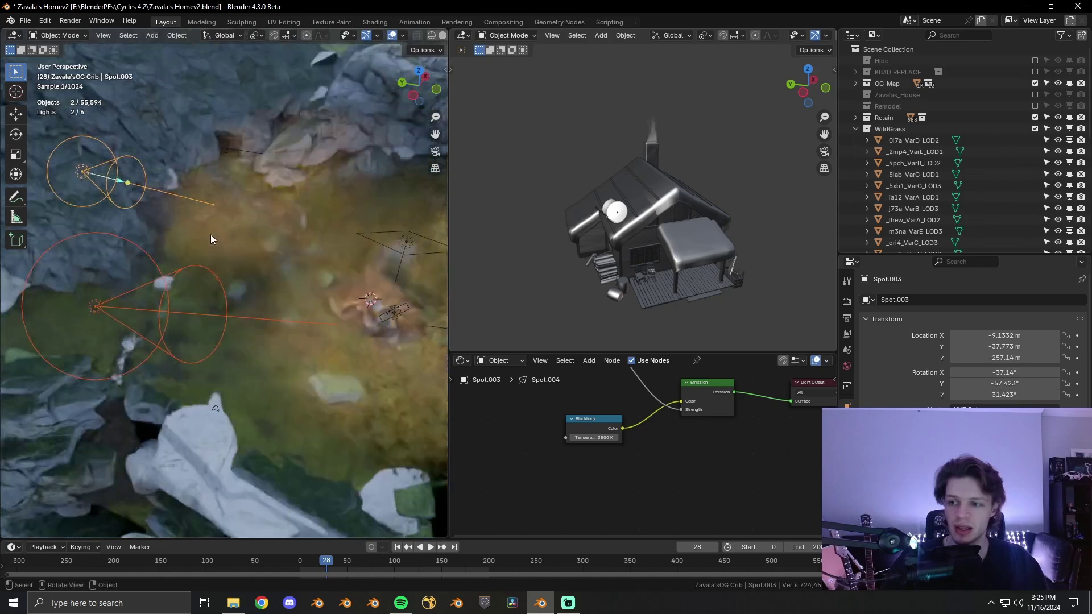
- Select the Spot.004 light above the chimney, then the Spot.005 light beside the gable, and check their placement around the cottage
key(grave)
click(388, 315)
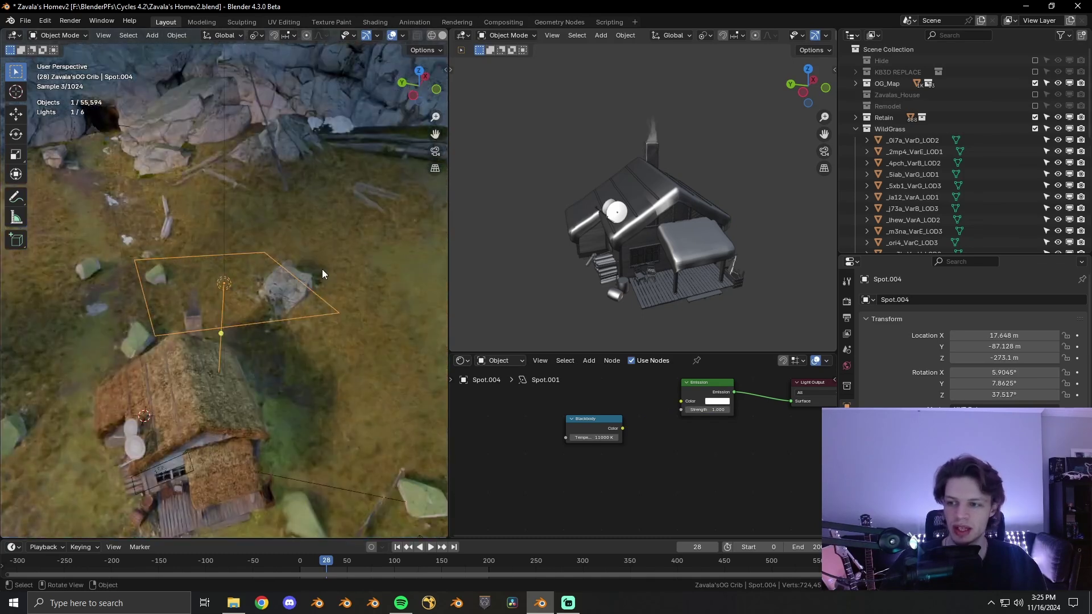
middle_drag(322, 269, 297, 217)
scroll(297, 219, up, 1)
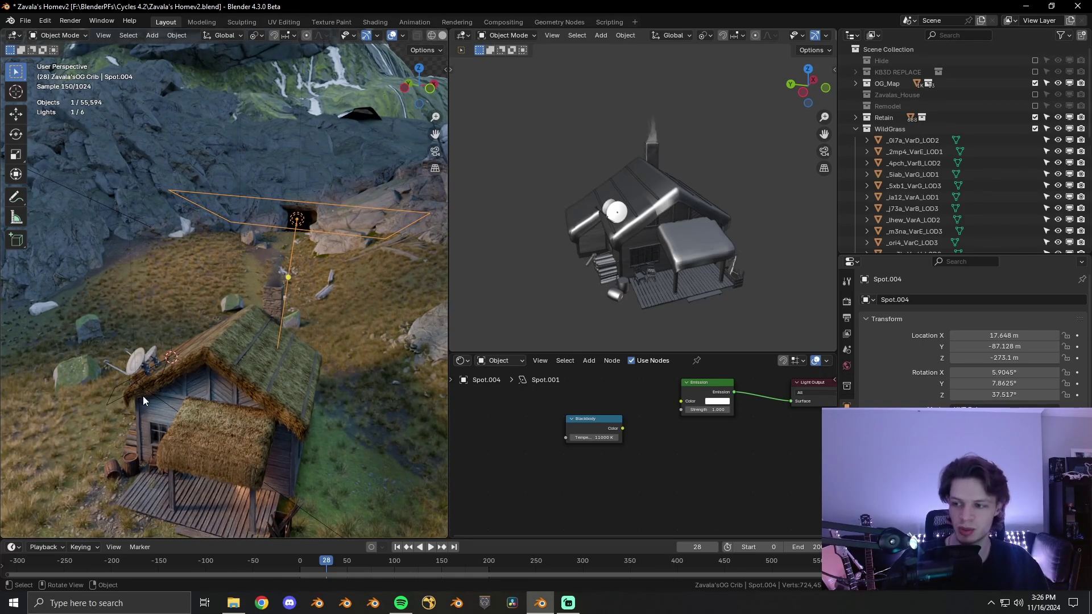
click(136, 382)
shift+middle_drag(160, 298, 372, 387)
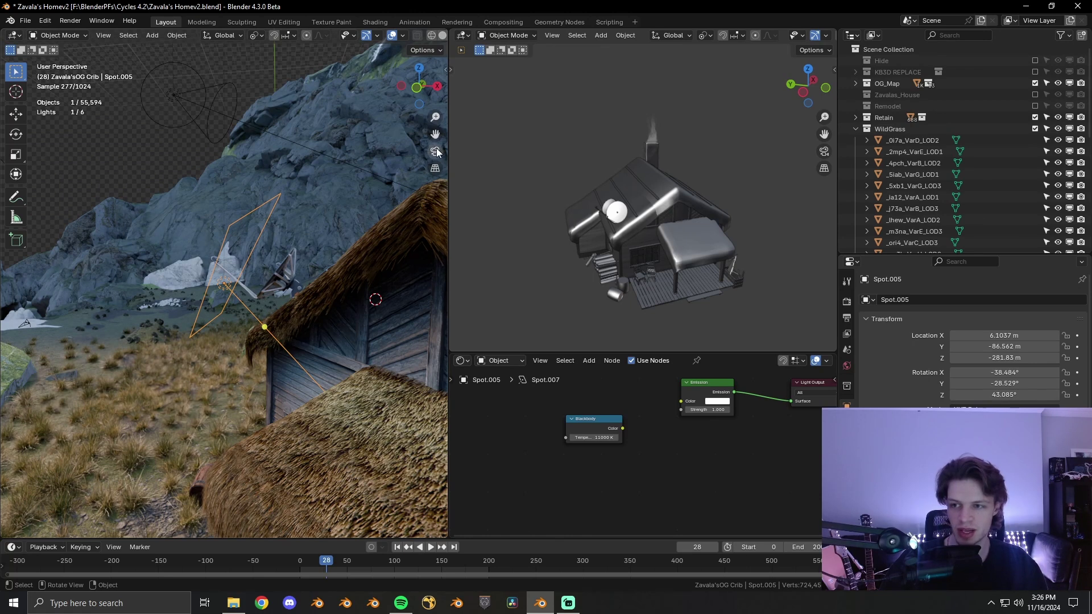
middle_drag(437, 151, 199, 322)
- Select the scene camera near Plane.001 and open its lens settings
click(133, 278)
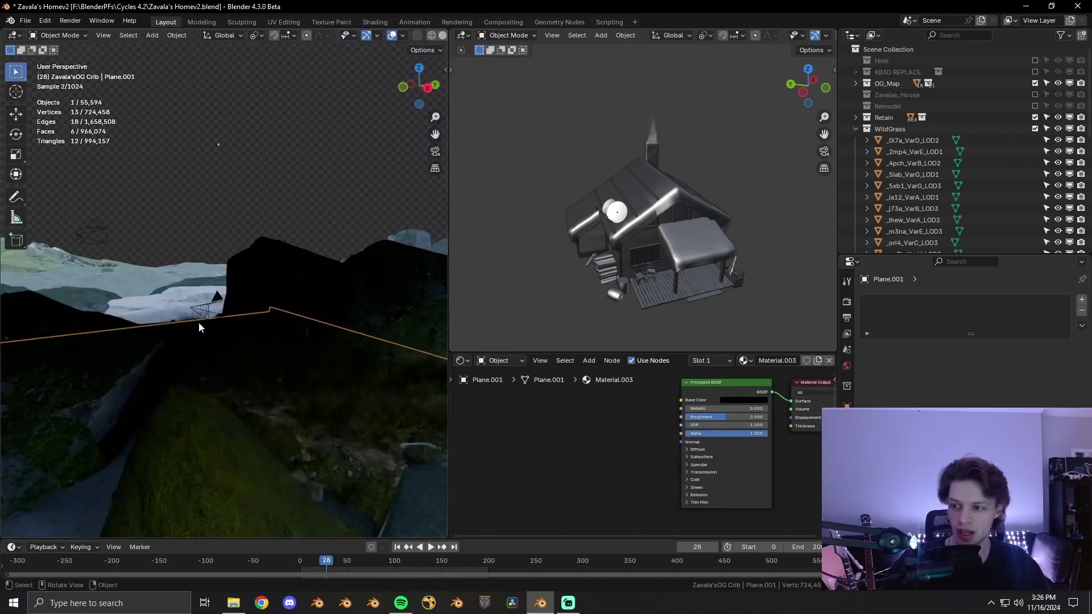
click(216, 307)
click(847, 454)
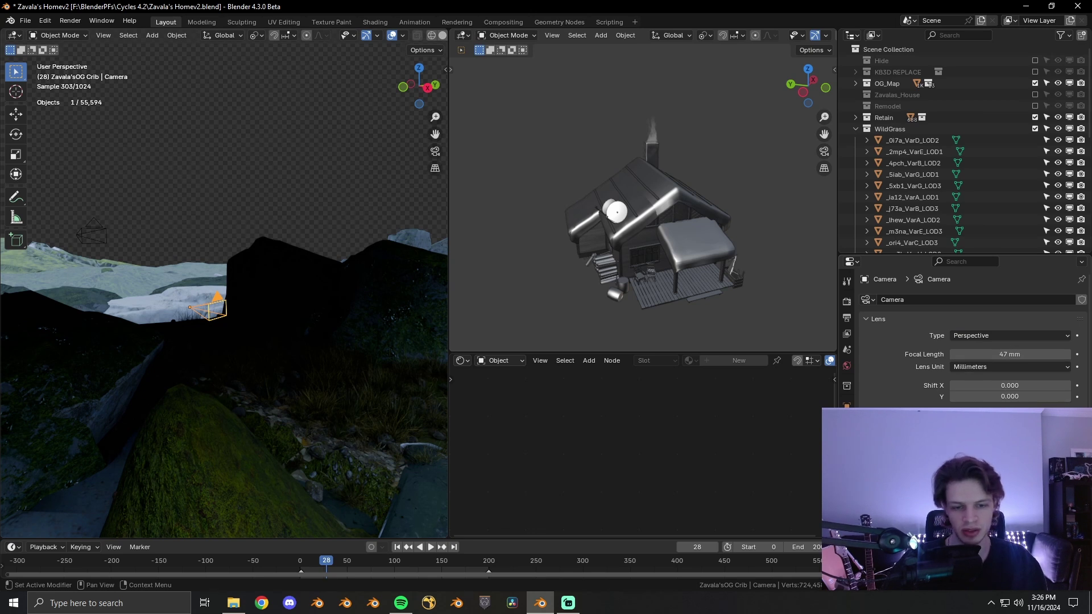
- Inspect the Plane.001 box around the camera in solid shading from several angles, and return to rendered shading
click(214, 223)
mouse_move(213, 234)
middle_down()
mouse_move(223, 258)
mouse_move(192, 265)
middle_up()
key(z)
click(325, 274)
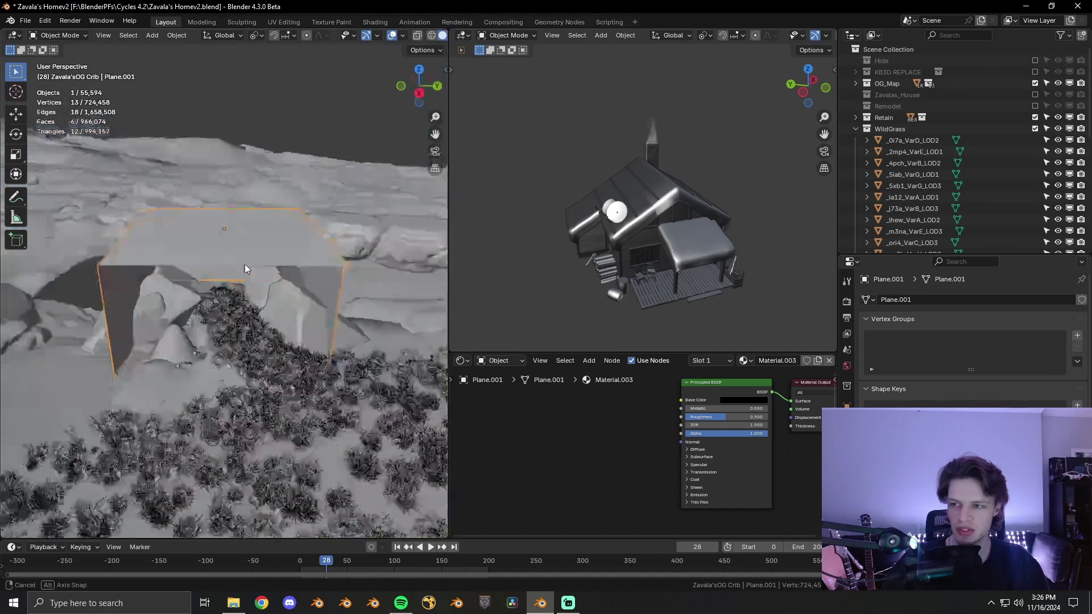
middle_drag(317, 259, 347, 259)
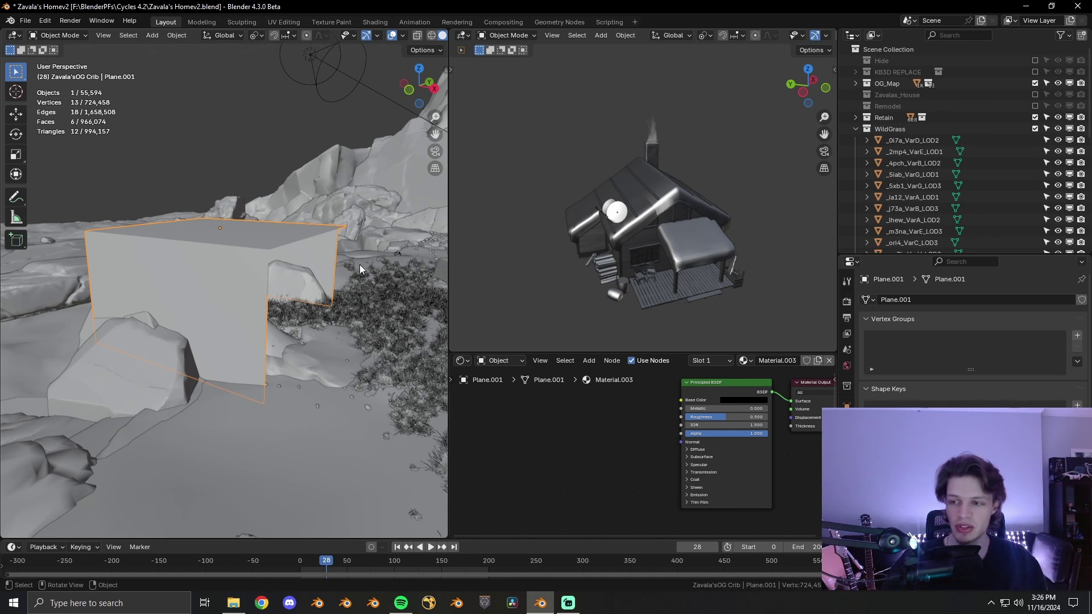
mouse_move(360, 265)
middle_down()
mouse_move(260, 267)
mouse_move(294, 285)
middle_up()
key(z)
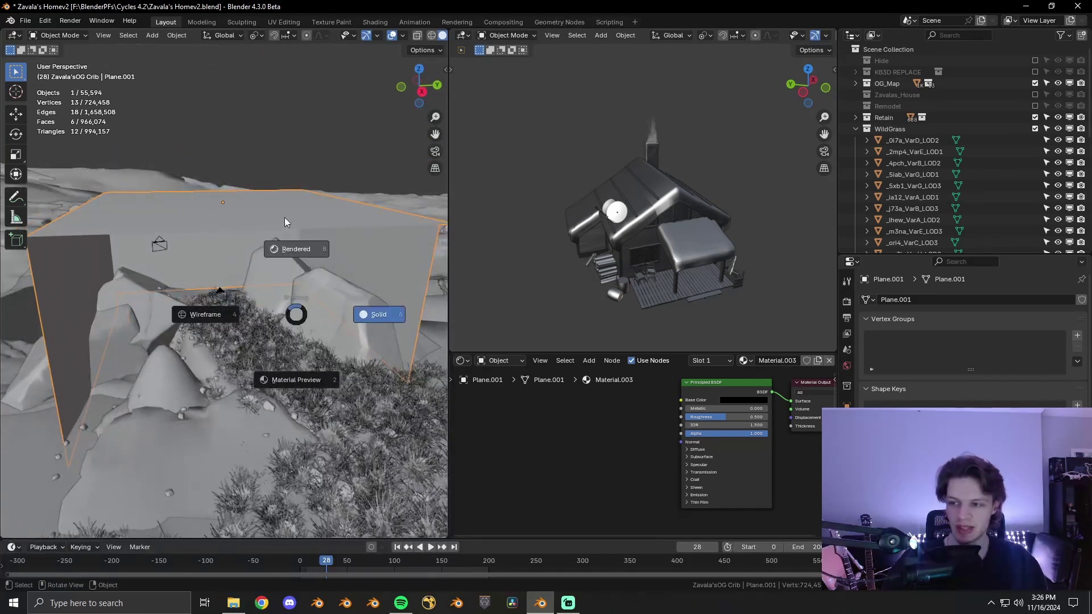
click(326, 206)
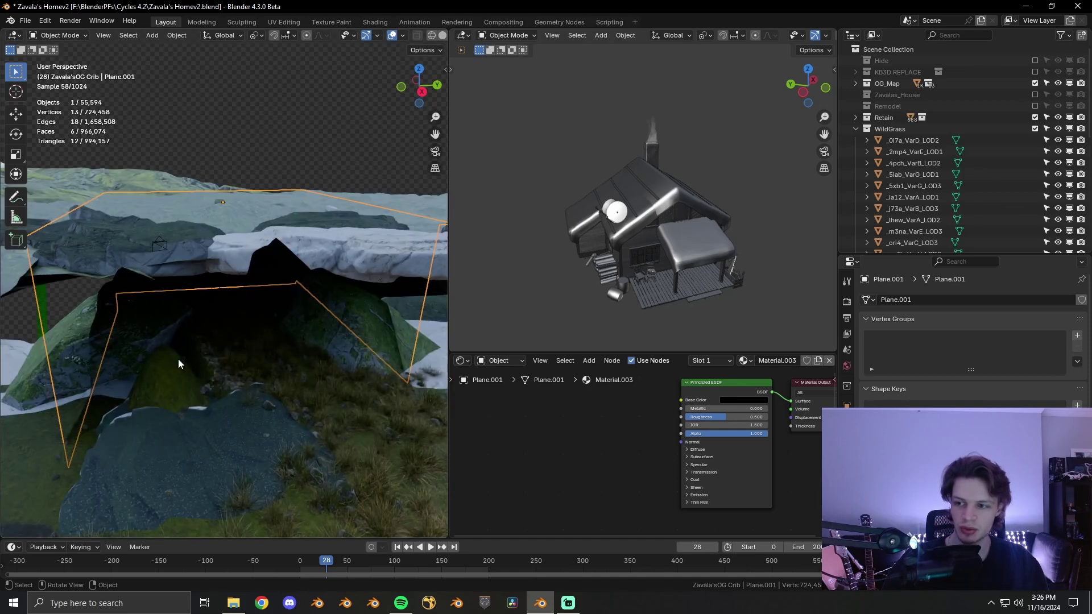
- Look through the camera and set a render region over the camera frame
key(KP_0)
key(ctrl+b)
drag(77, 199, 345, 383)
scroll(301, 332, up, 3)
shift+middle_drag(63, 289, 178, 289)
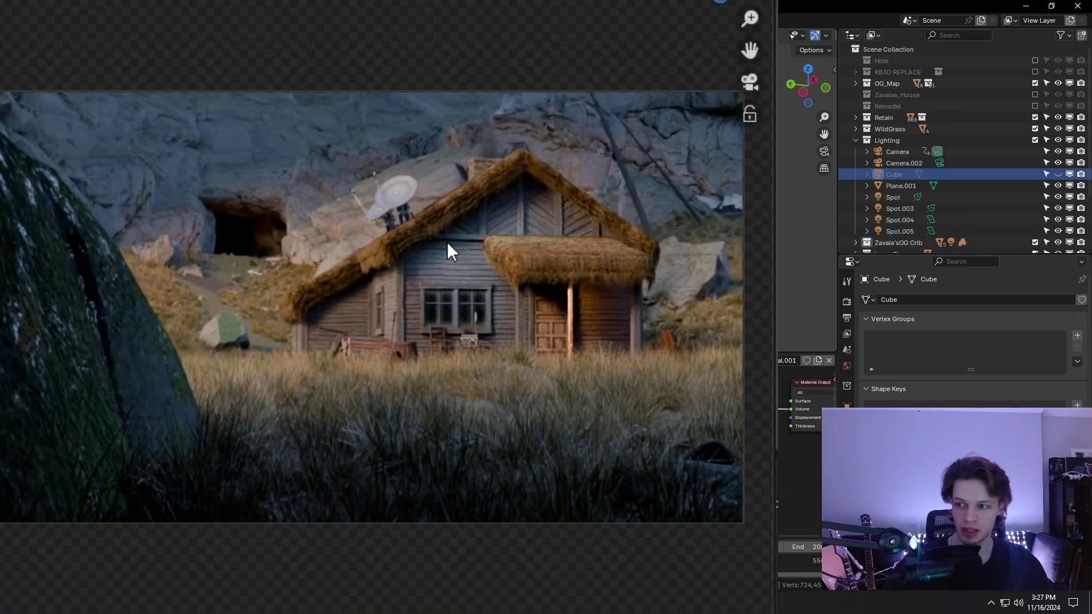
- Toggle the fog Cube's visibility repeatedly to compare the camera view with and without fog, finishing with it shown
key(alt+h)
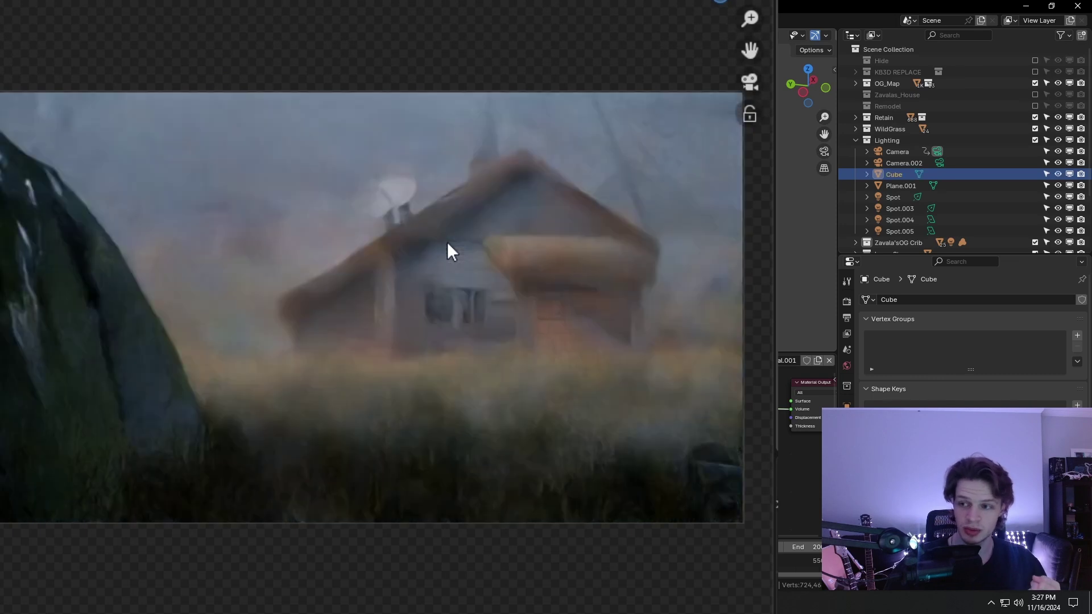
key(h)
key(alt+h)
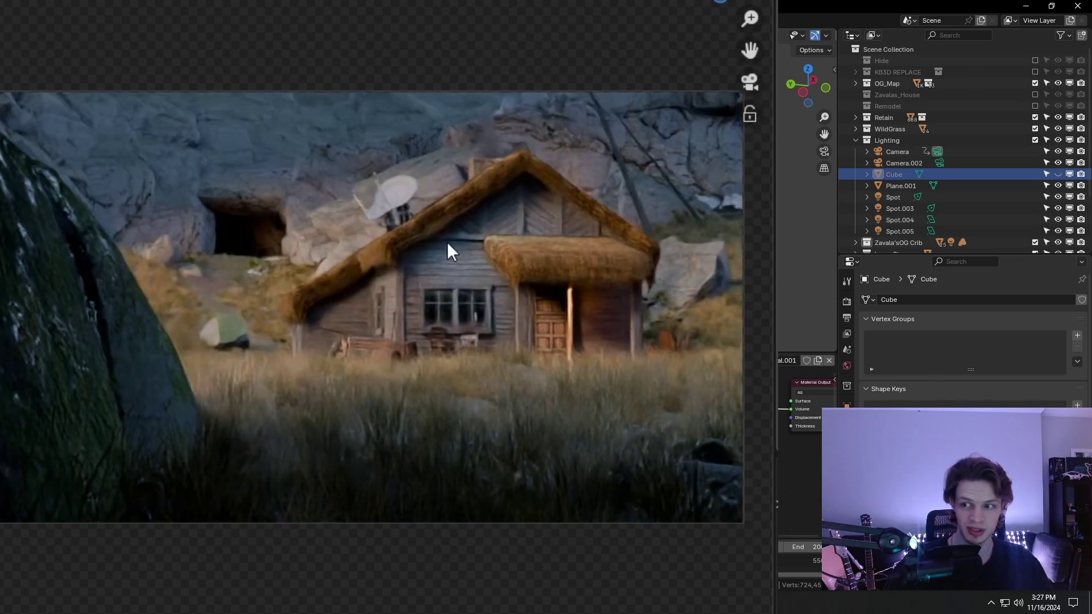
key(h)
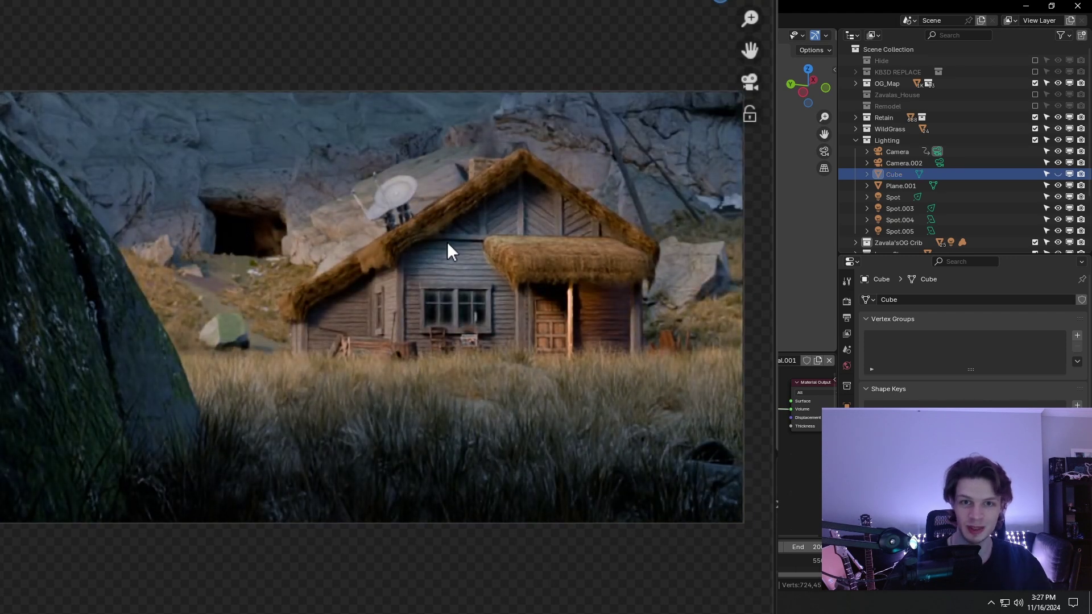
key(alt+h)
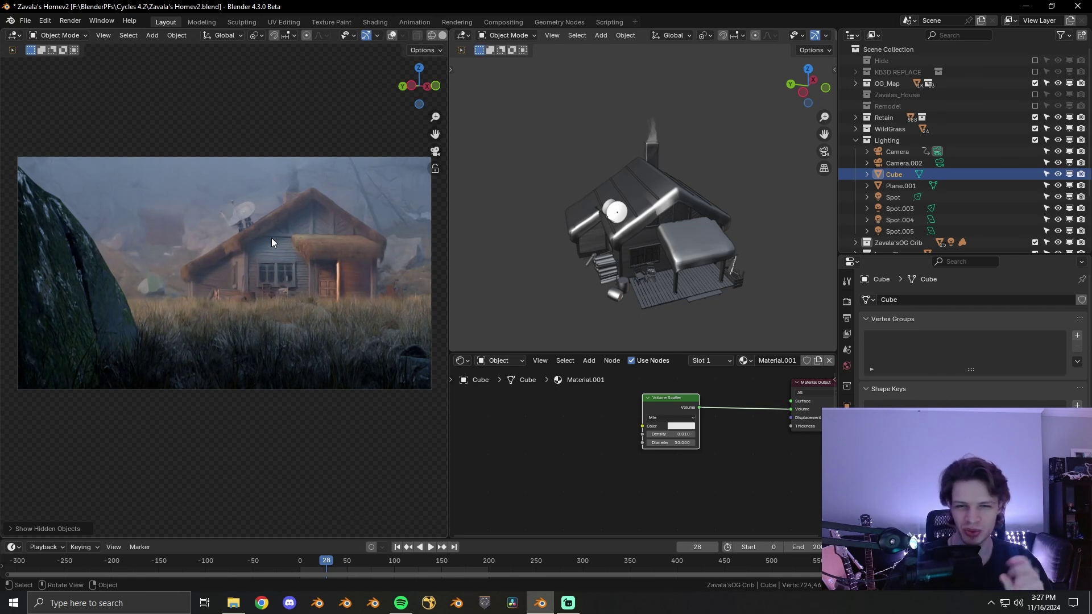
- Set the Density of the fog Cube's Volume Scatter node to 0.05
scroll(651, 450, up, 2)
double_click(684, 423)
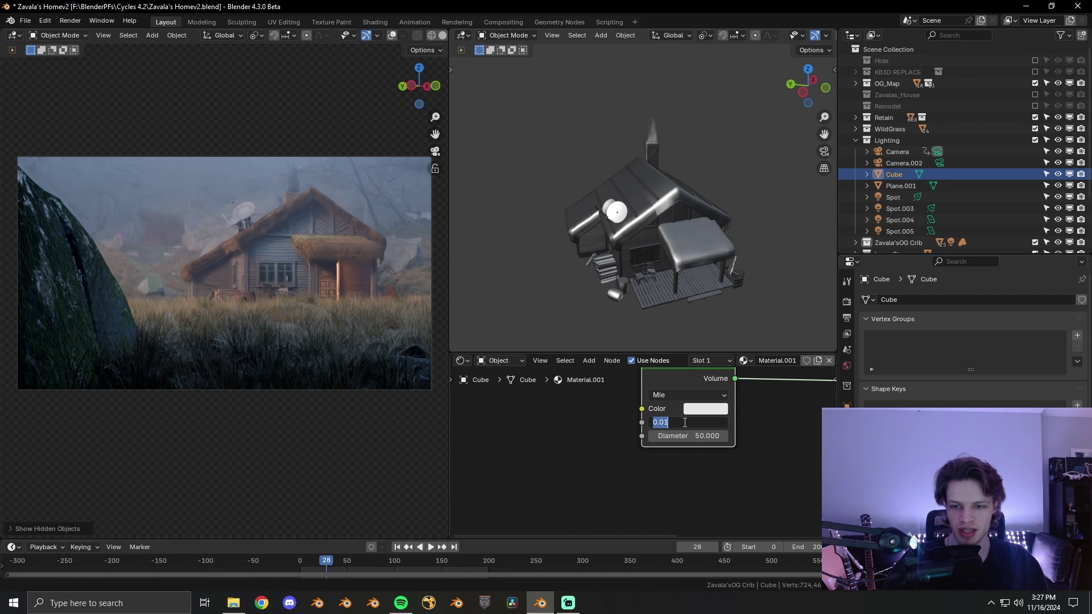
text(0.05)
key(Return)
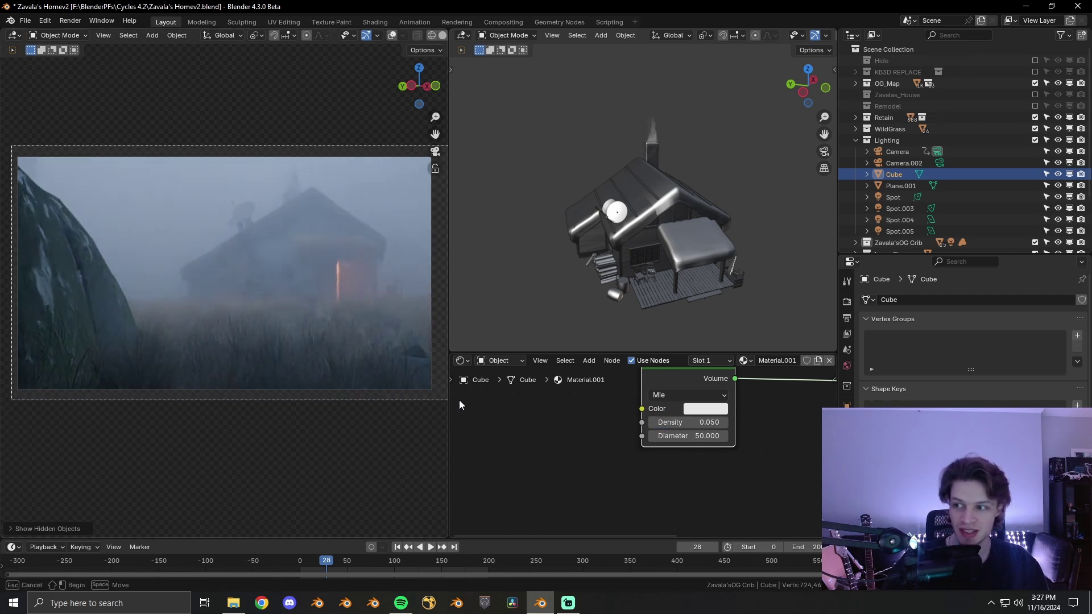
click(523, 445)
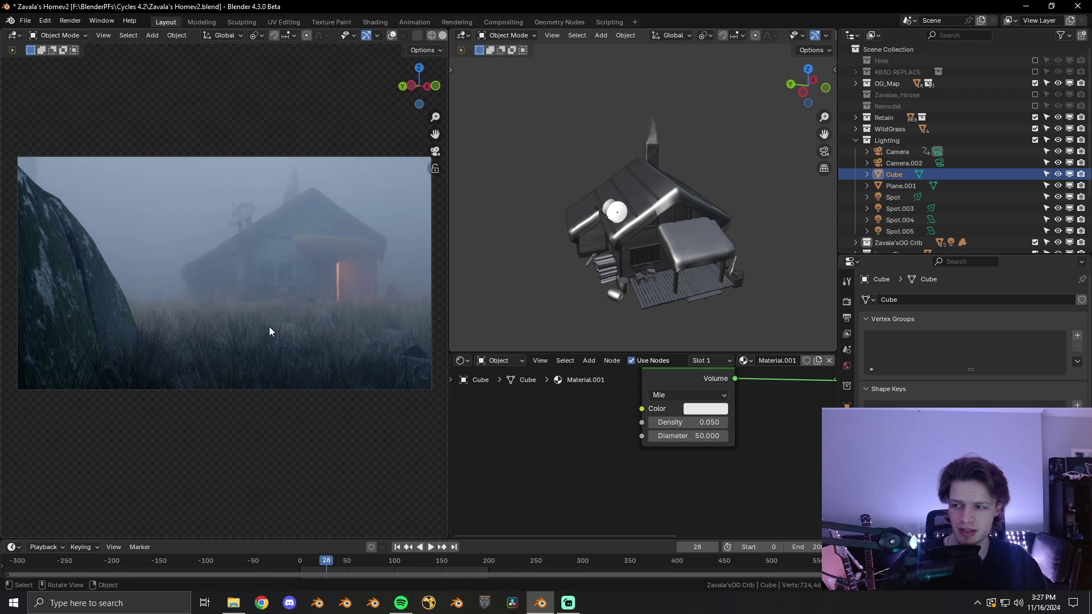
- Hide the fog Cube and view the cottage's thatched roof and front wall close up
middle_drag(337, 276, 275, 309)
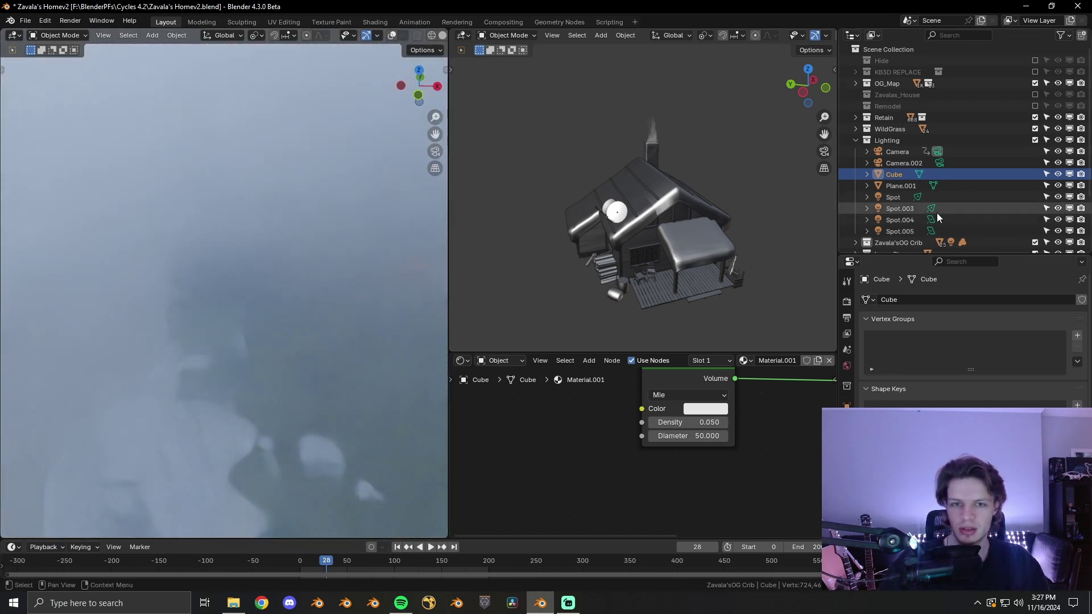
key(h)
click(185, 303)
middle_drag(186, 303, 275, 271)
scroll(275, 307, up, 6)
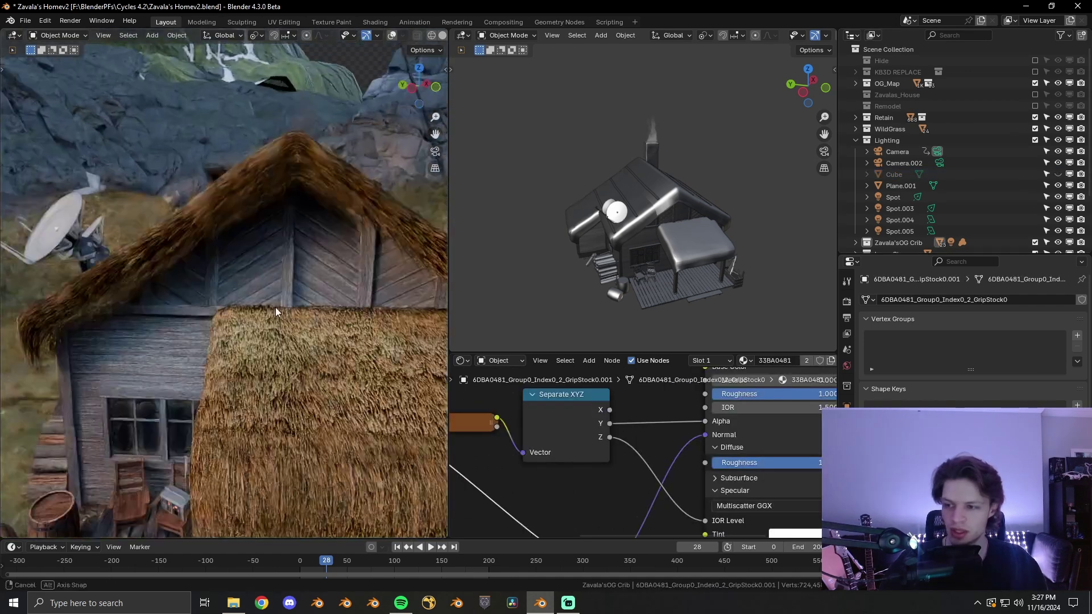
- Select the large boulder near the cottage and frame it to examine its surface from several sides
shift+middle_drag(94, 302, 303, 208)
click(304, 209)
key(KP_Decimal)
middle_drag(297, 248, 233, 252)
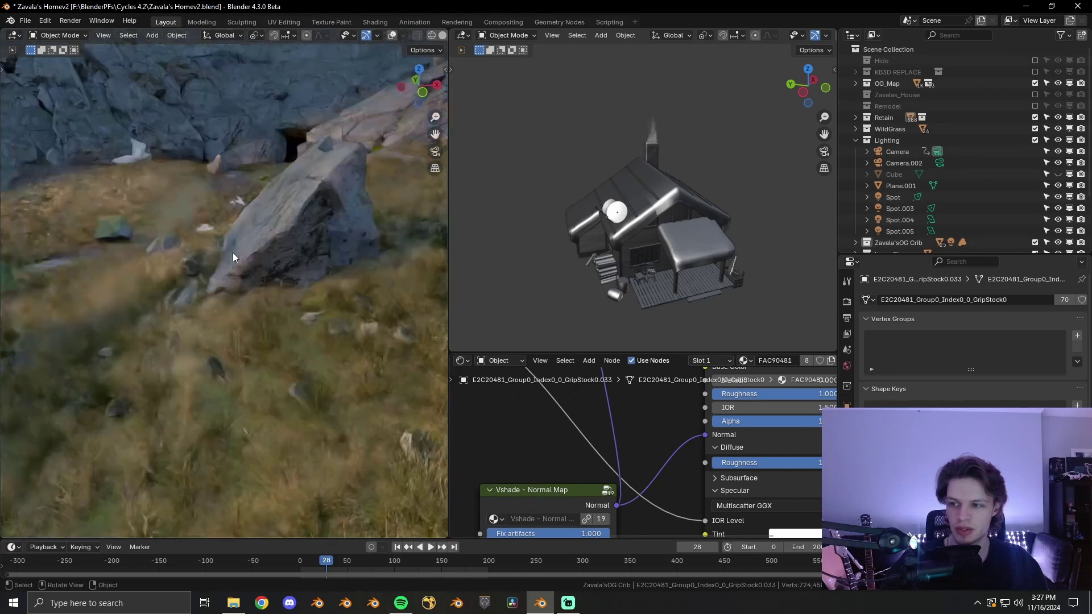
middle_drag(299, 206, 362, 79)
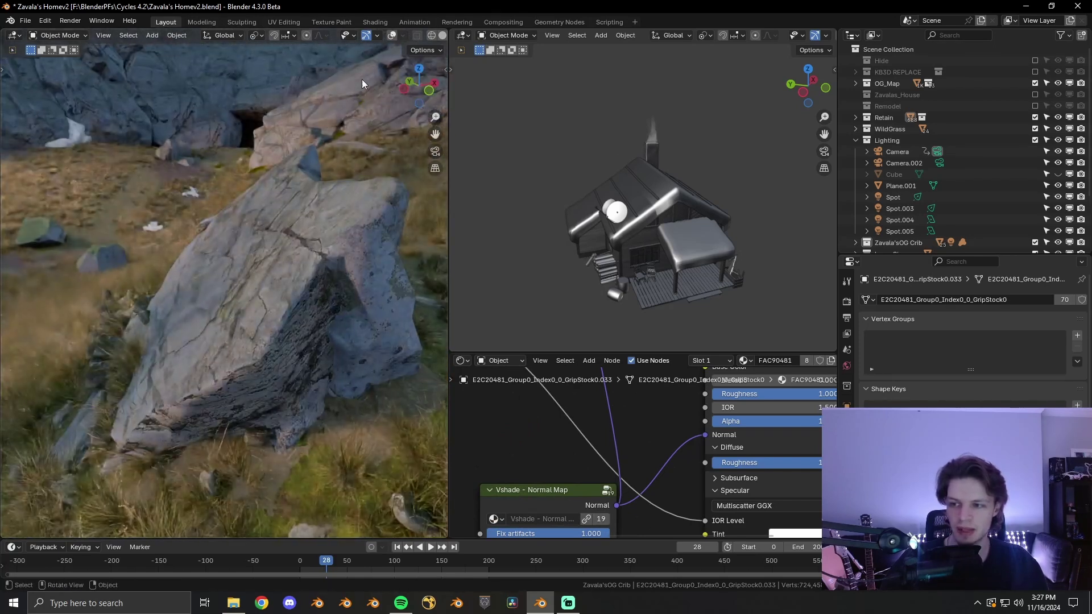
- Turn on the viewport overlays and reselect the large boulder to show its FAC90481 material nodes
click(399, 35)
scroll(575, 470, down, 4)
middle_drag(615, 465, 712, 498)
drag(625, 438, 573, 424)
middle_drag(318, 265, 250, 185)
click(331, 75)
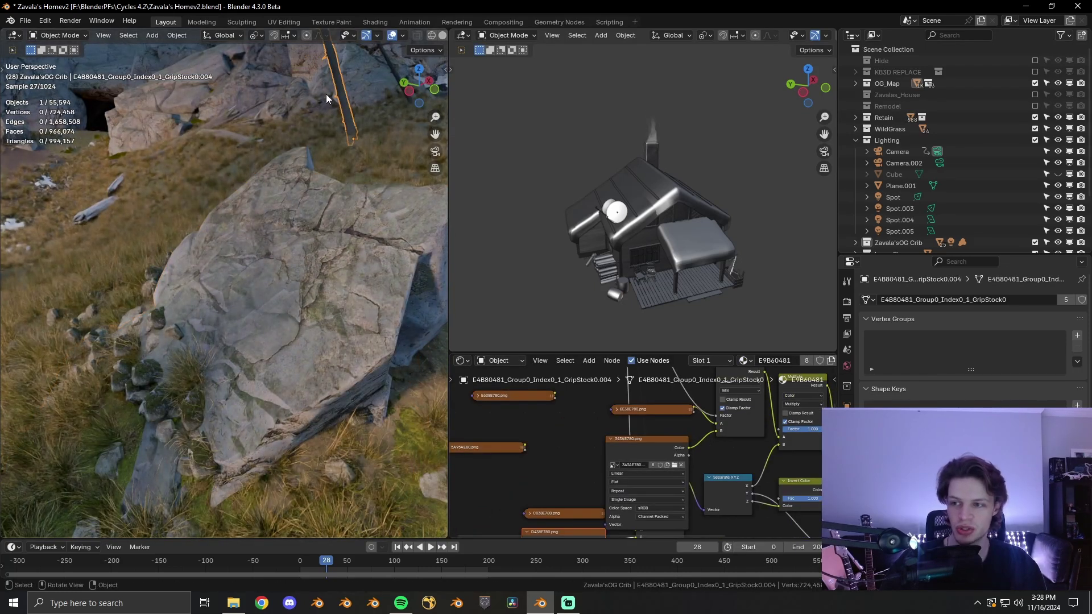
click(317, 248)
- Find the Separate XYZ node in the boulder's material and preview its Z output on the surface
middle_drag(699, 398, 647, 483)
middle_drag(682, 435, 541, 500)
drag(594, 406, 577, 428)
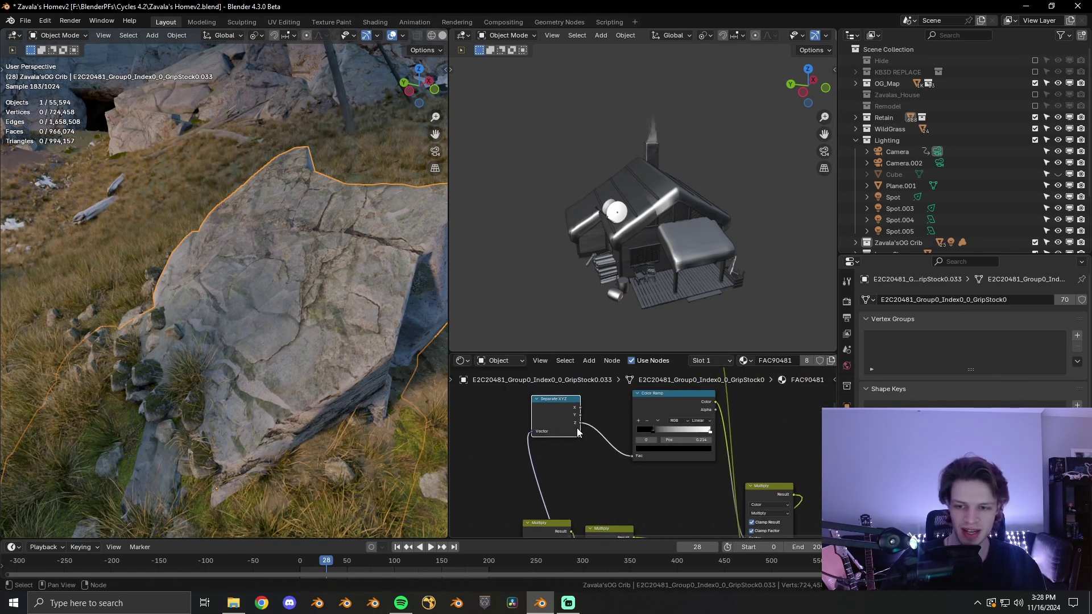
ctrl+shift+click(554, 410)
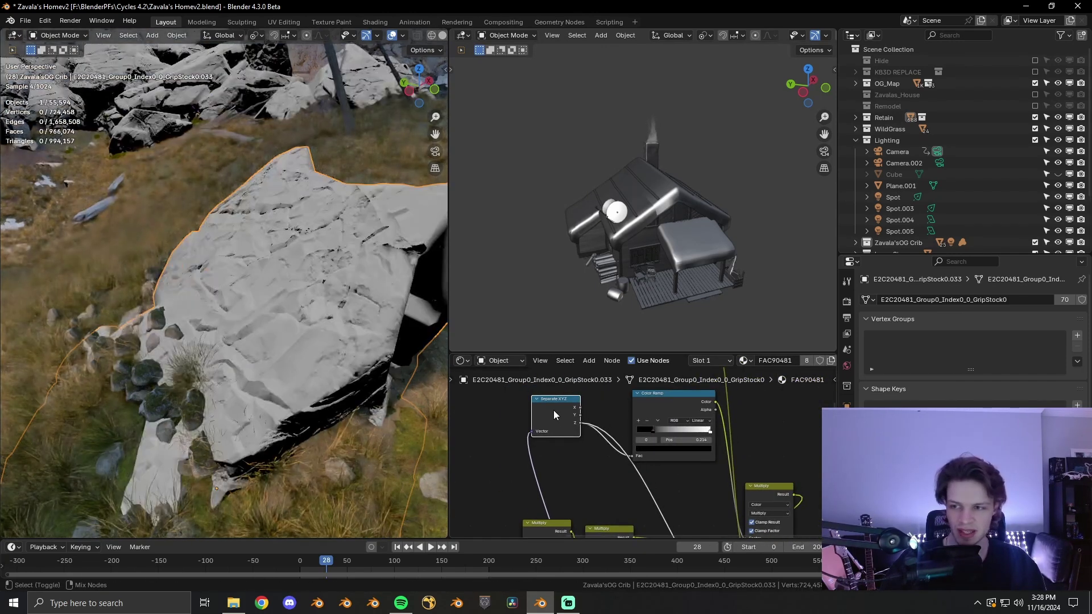
- Test-rotate the boulder to check how the previewed Z mask responds to its orientation, and cancel the rotation
middle_drag(343, 344, 267, 294)
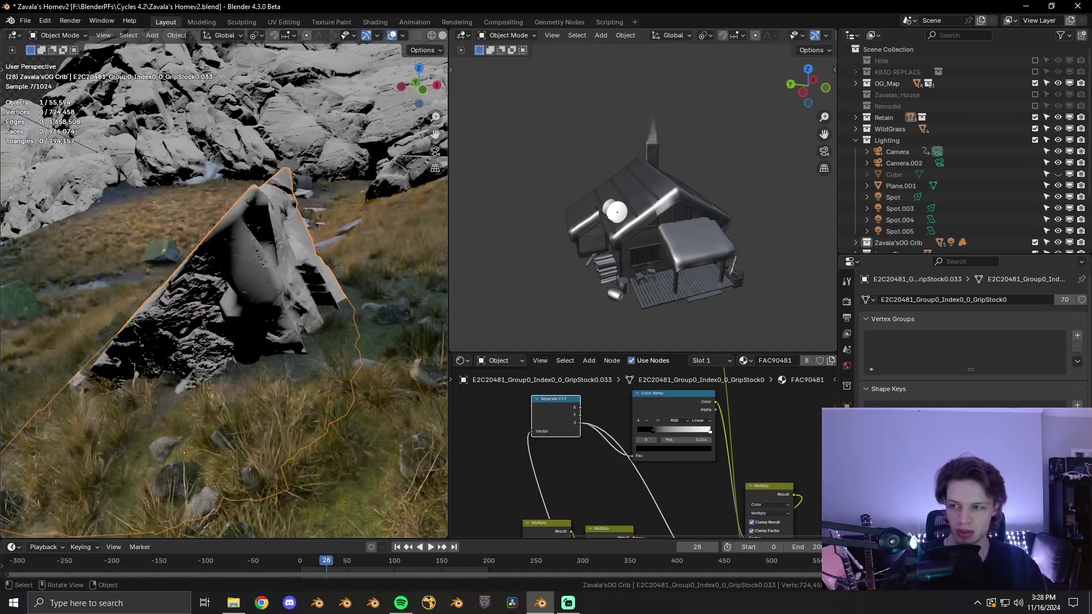
key(r)
right_click(541, 419)
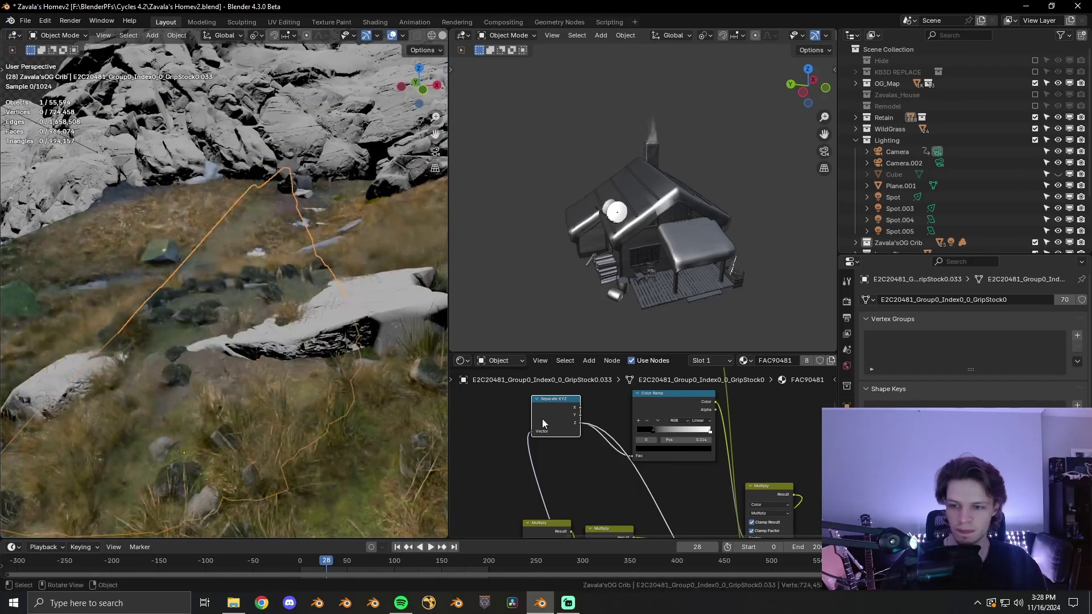
- Preview the Color Ramp mask on the boulder, and reconnect the Principled BSDF to the Material Output
ctrl+shift+click(675, 404)
middle_drag(152, 259, 307, 325)
middle_drag(768, 499, 667, 436)
scroll(667, 435, down, 2)
middle_drag(596, 526, 653, 470)
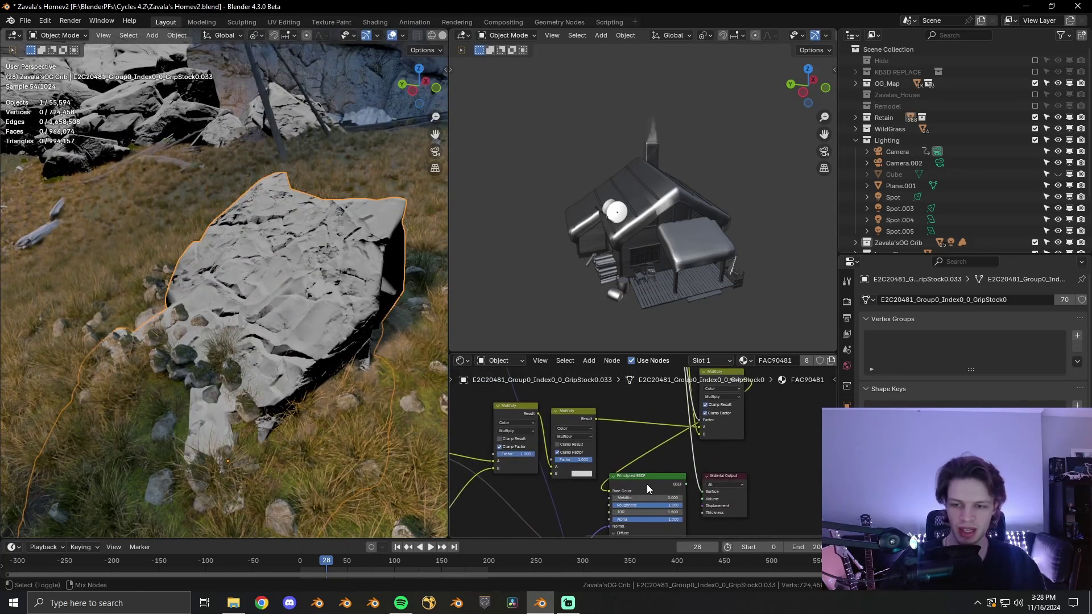
ctrl+shift+click(647, 484)
- Examine the boulder's finished rock texture up close and from farther away
middle_drag(230, 305, 282, 331)
scroll(240, 331, up, 3)
scroll(250, 302, down, 1)
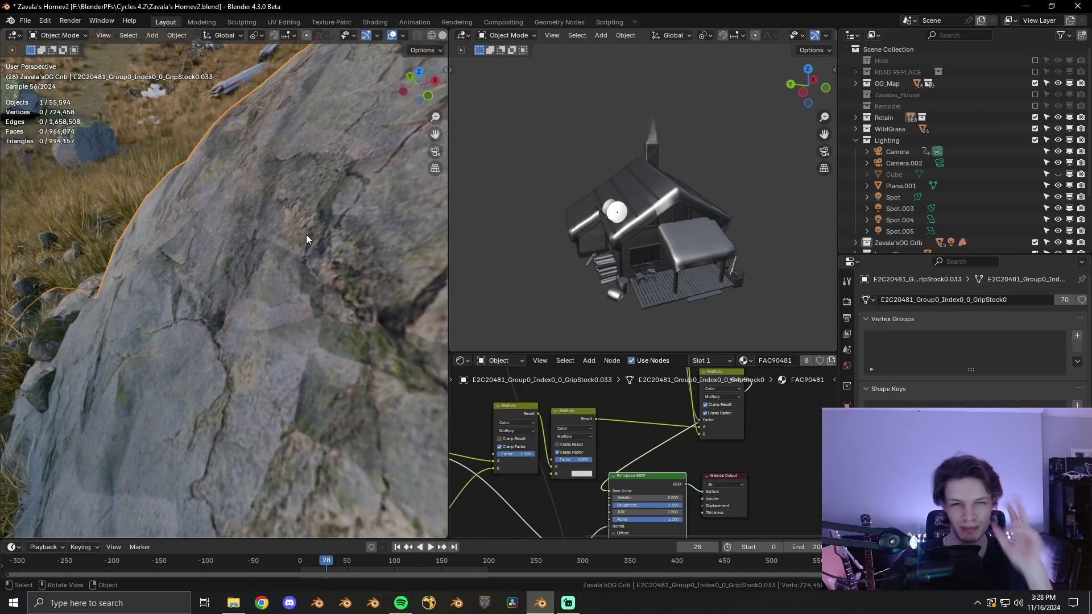
scroll(247, 260, down, 5)
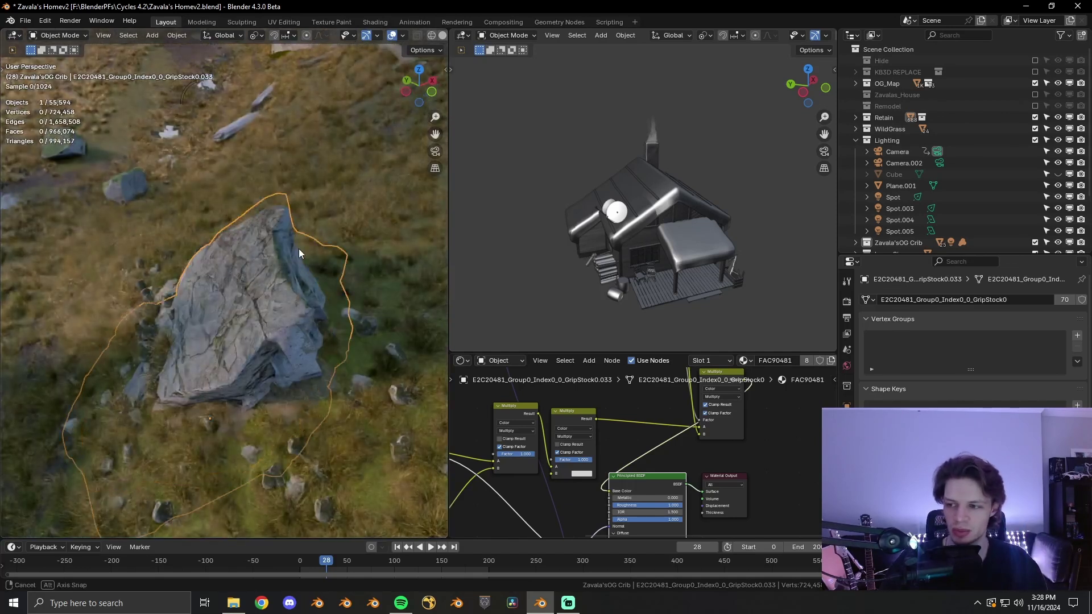
mouse_move(298, 248)
middle_down()
mouse_move(173, 268)
mouse_move(322, 268)
mouse_move(147, 255)
middle_up()
- In solid shading, save the file and select the MAIN LANDSCAPE GEO terrain around the cottage
key(z)
scroll(141, 239, down, 5)
middle_drag(142, 196, 135, 224)
key(ctrl+s)
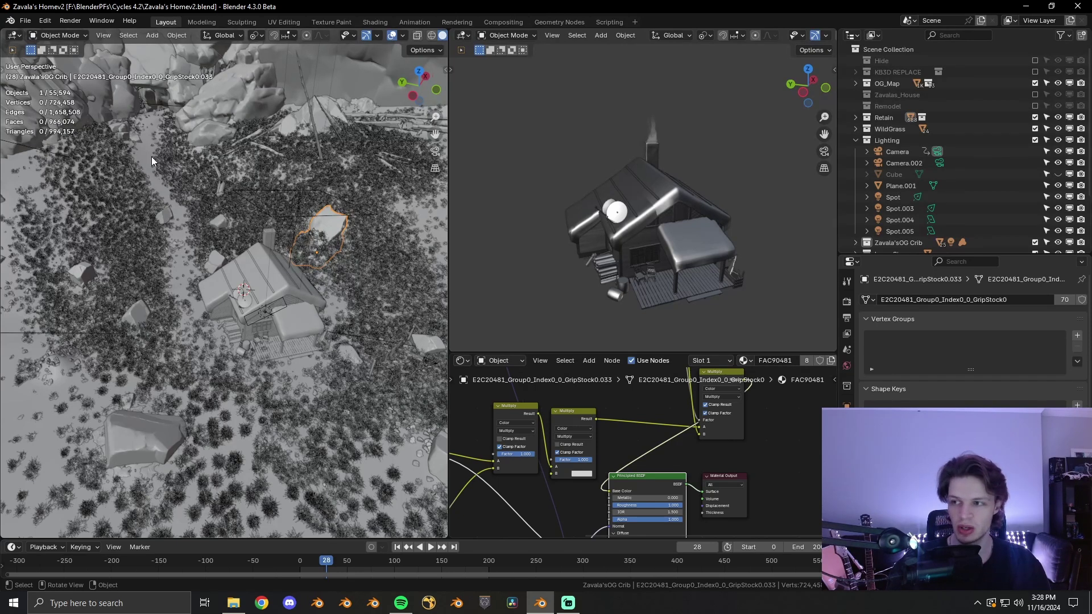
click(130, 199)
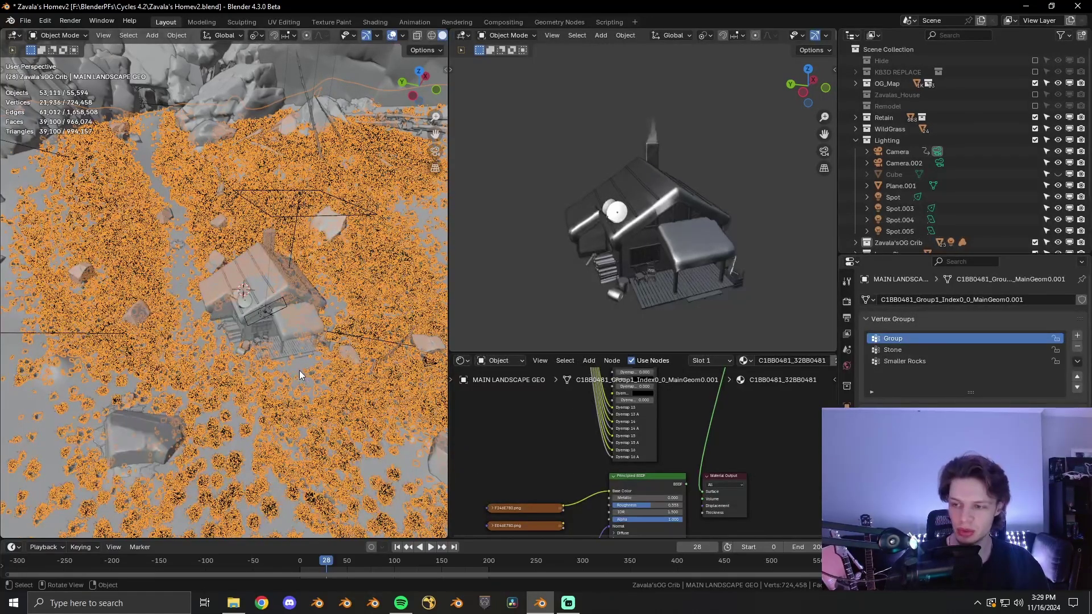
- Show the cottage scene through the camera in Rendered viewport shading
middle_drag(231, 362, 225, 308)
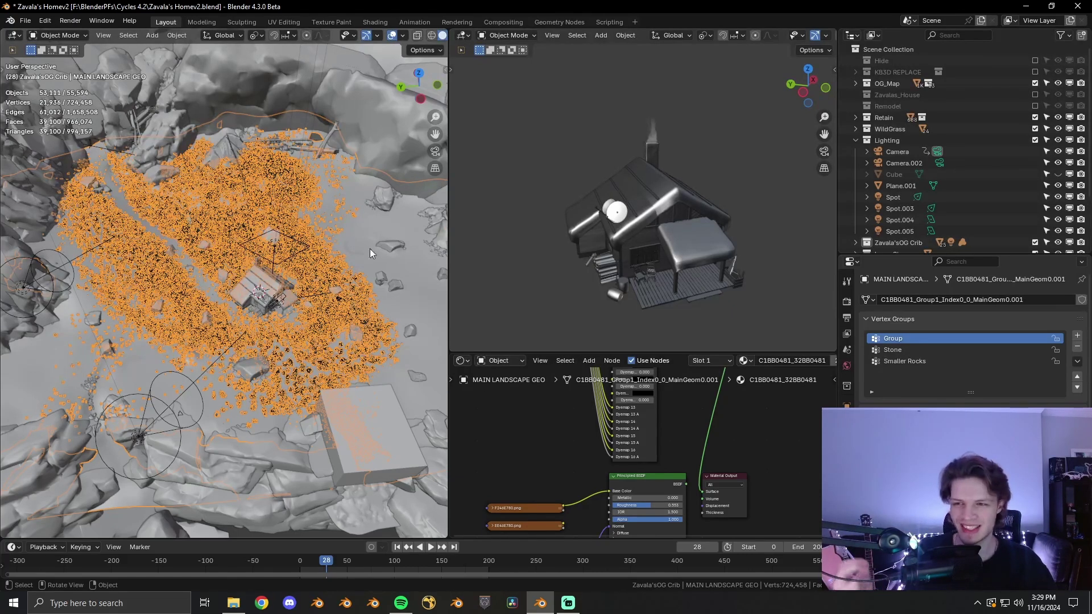
click(435, 152)
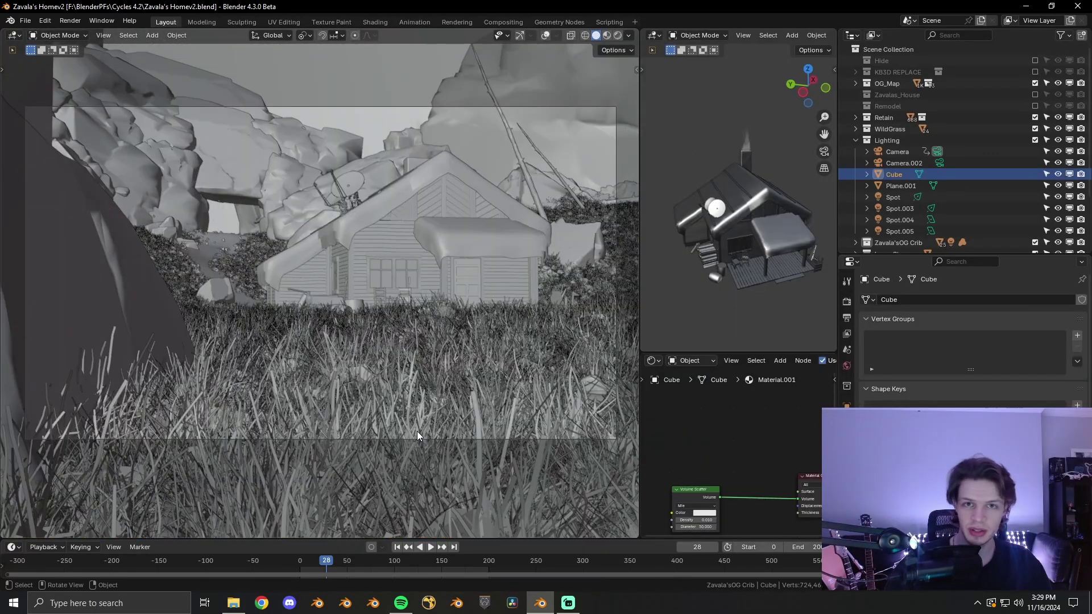
key(z)
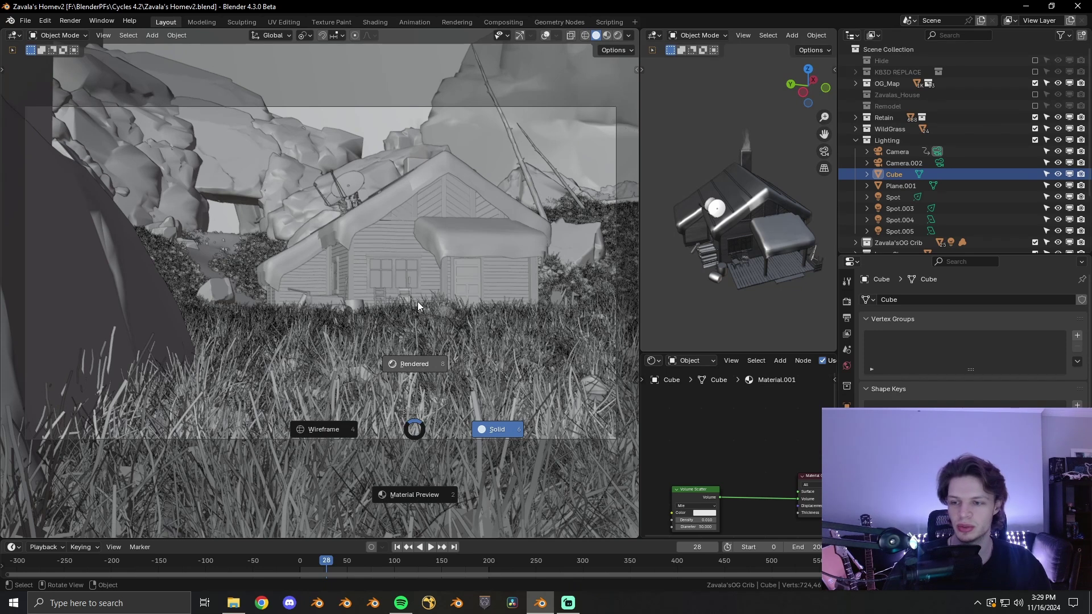
click(417, 301)
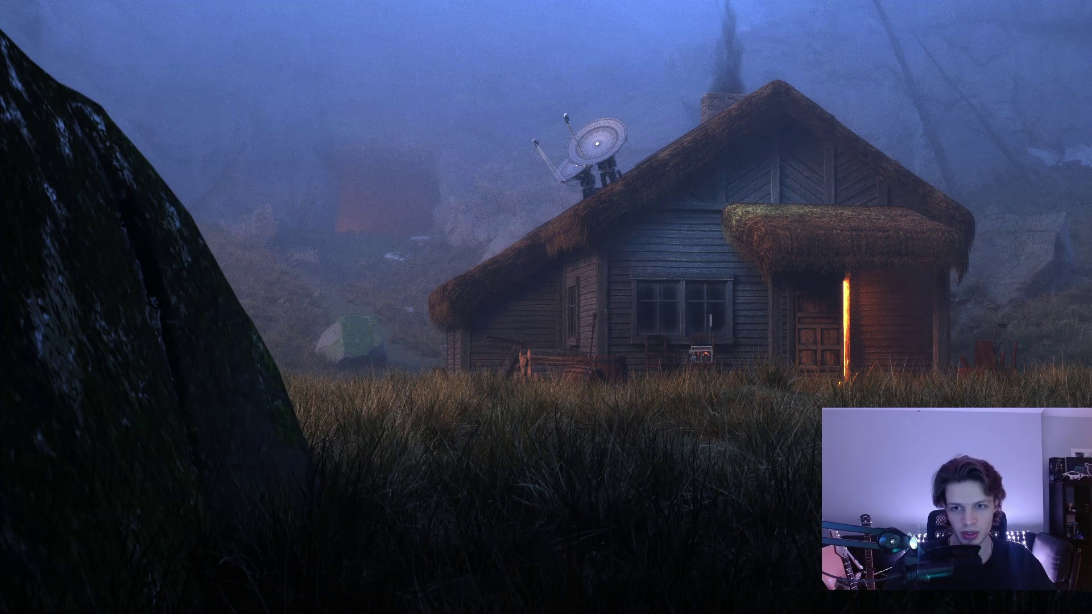
- In DaVinci Resolve, leave the full-screen preview and open the Primaries color wheels for node 01
mouse_move(445, 276)
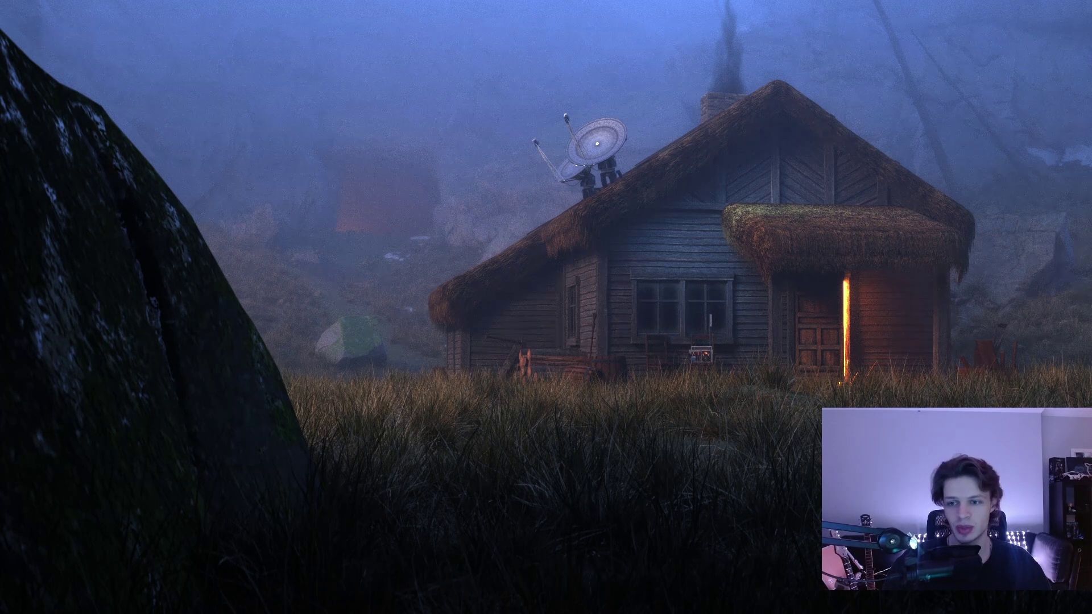
key(Escape)
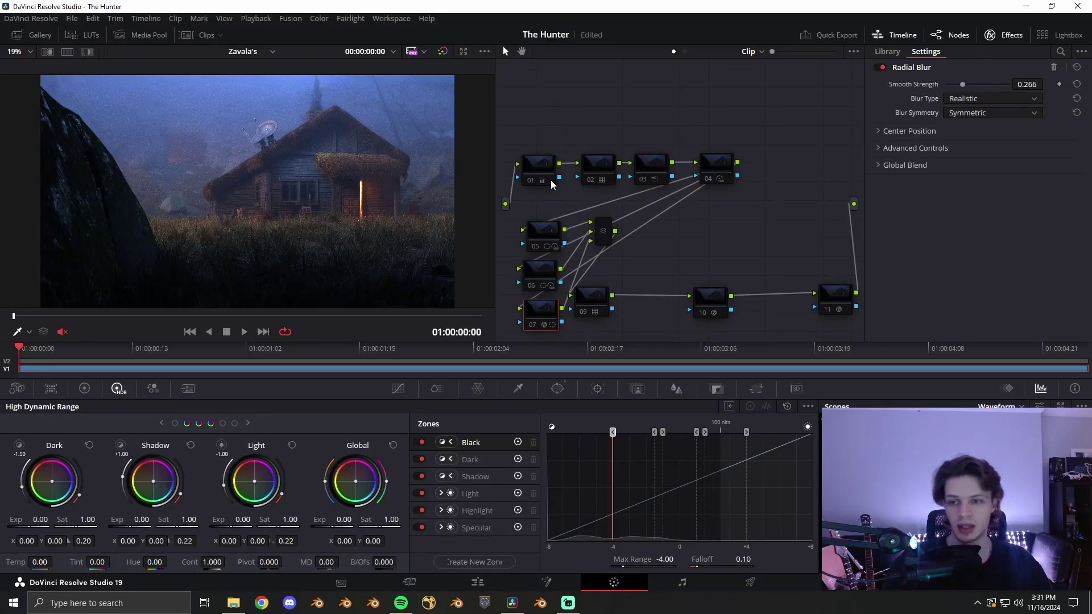
click(550, 180)
drag(549, 175, 535, 174)
click(85, 389)
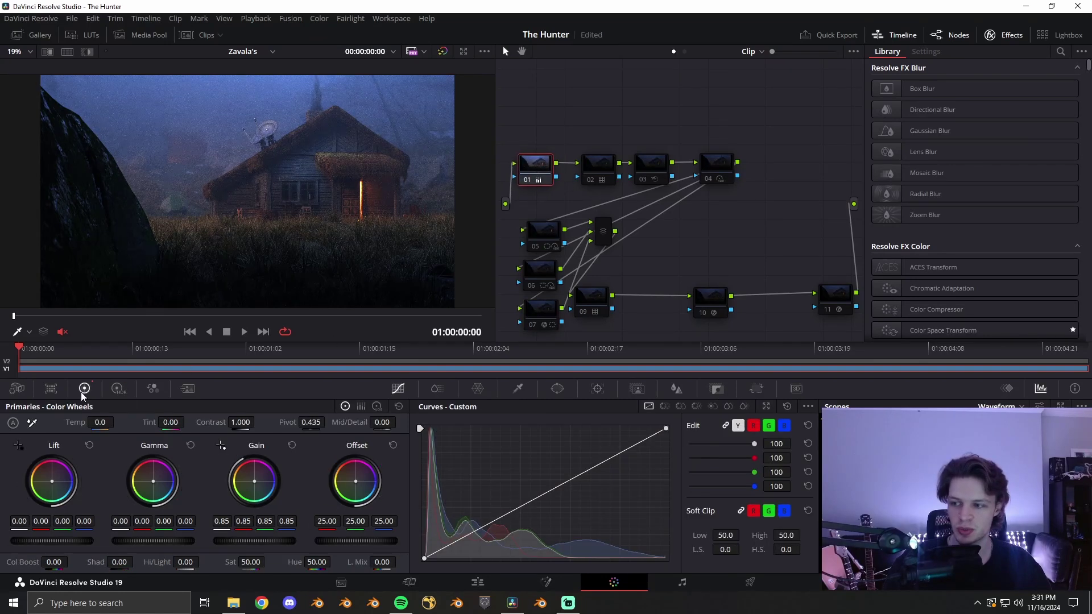
- Adjust the Gain of node 01 and settle it at 0.89
mouse_move(254, 540)
mouse_down()
mouse_move(242, 541)
mouse_move(281, 541)
mouse_move(267, 541)
mouse_up()
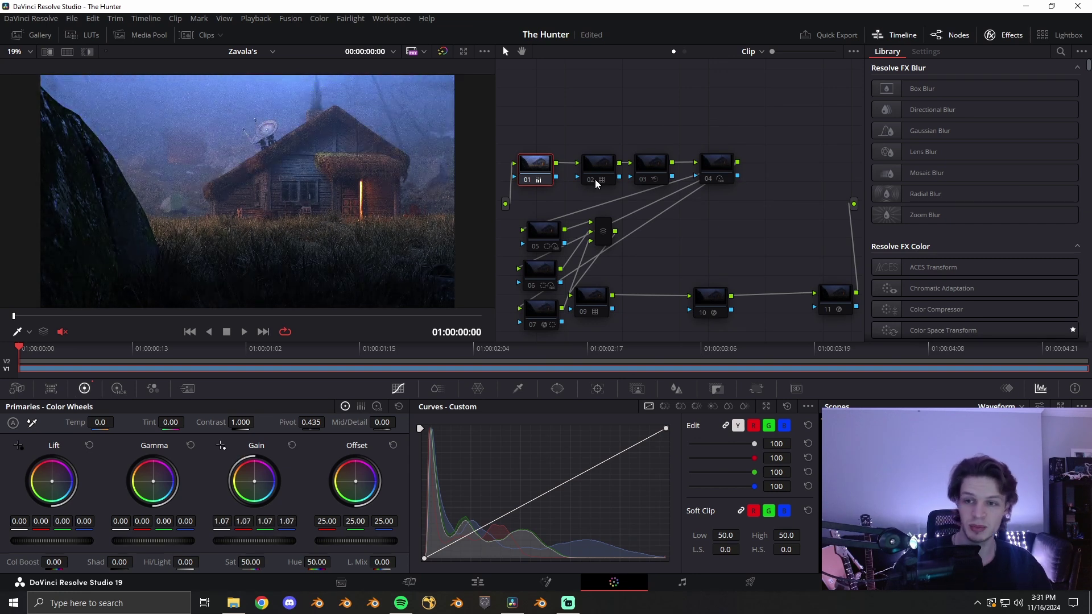
drag(615, 173, 612, 174)
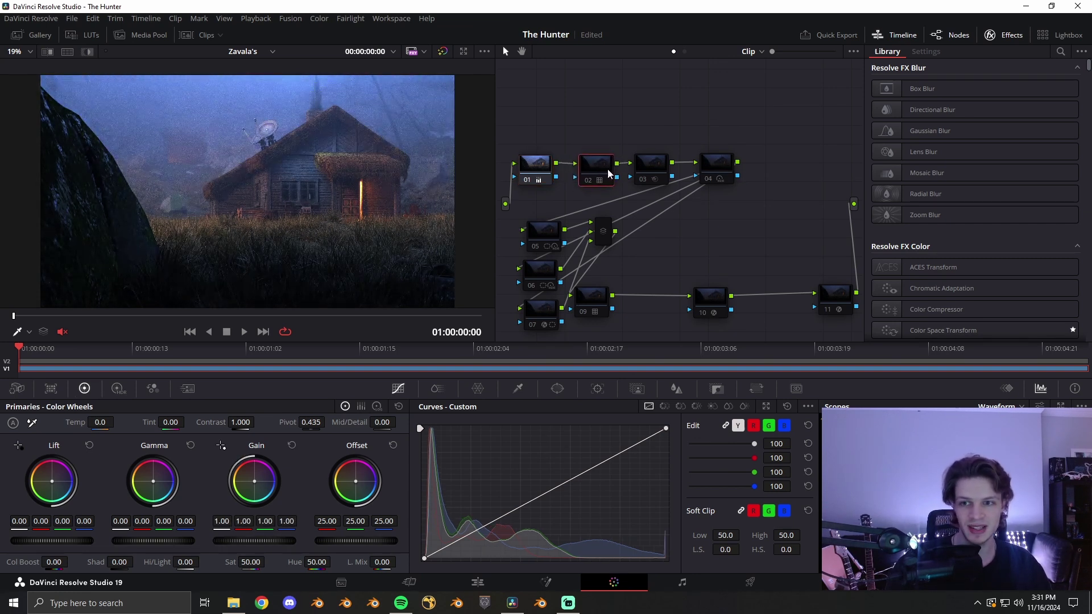
click(545, 170)
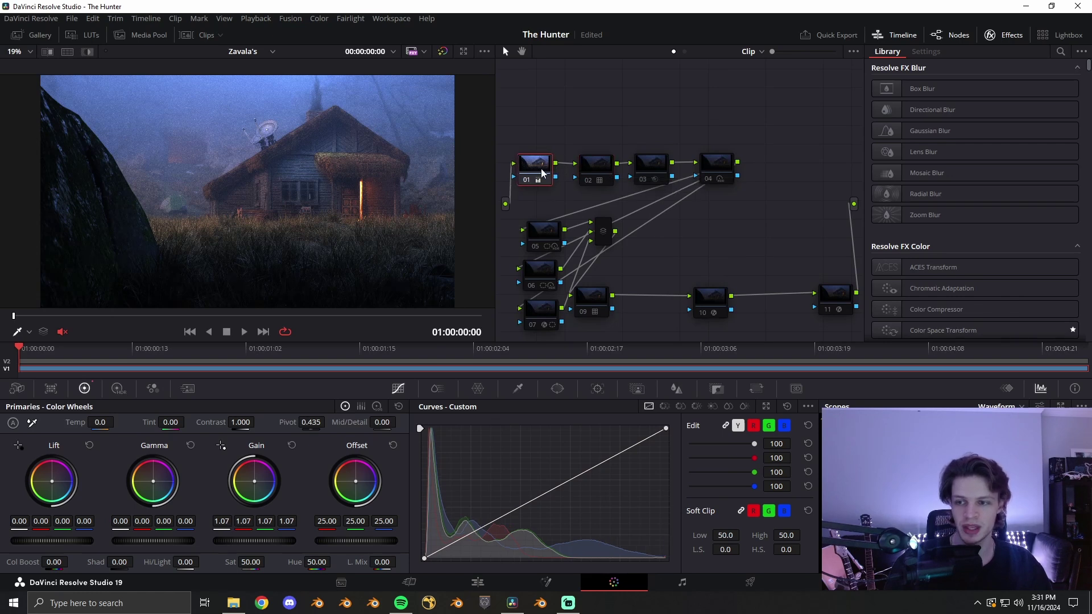
drag(273, 548, 239, 547)
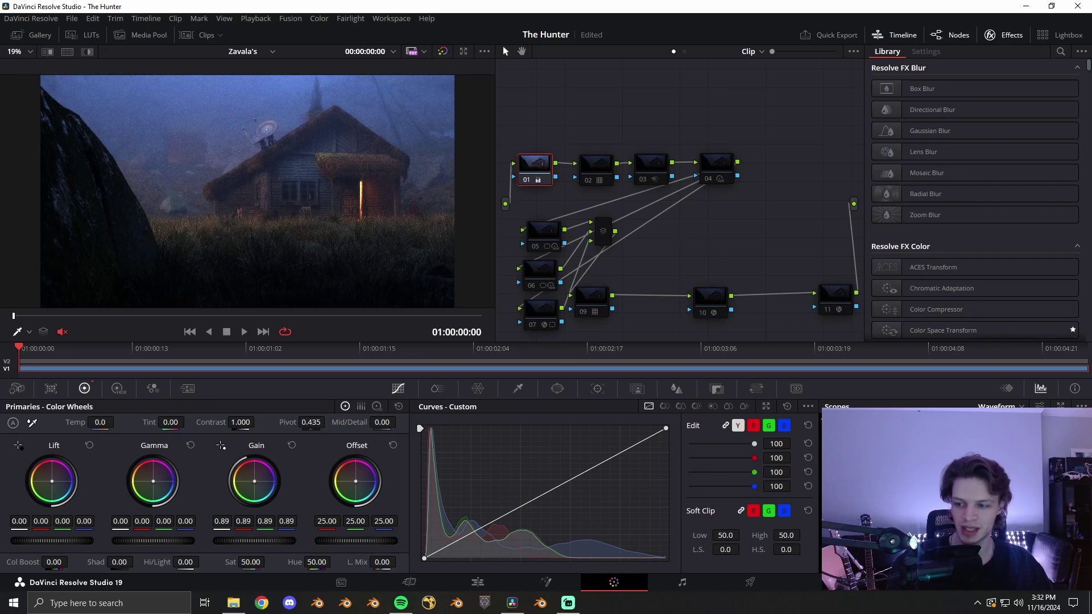
- Enable node 02 with its LinRec709-to-ArriLogC4AWG4 LUT, and enable node 03 after it
drag(532, 169, 589, 167)
click(591, 169)
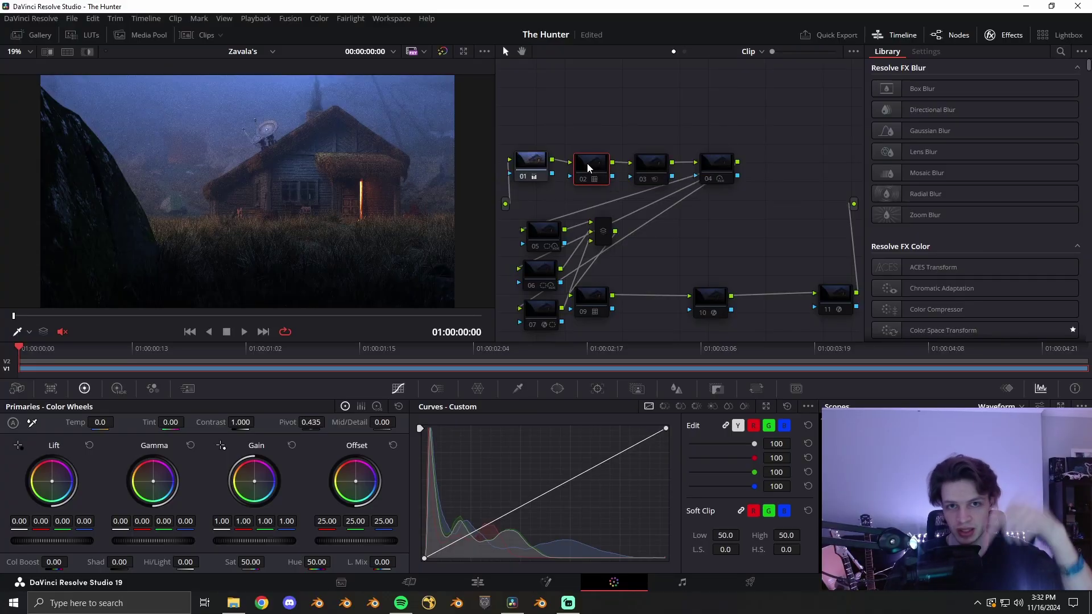
key(ctrl+d)
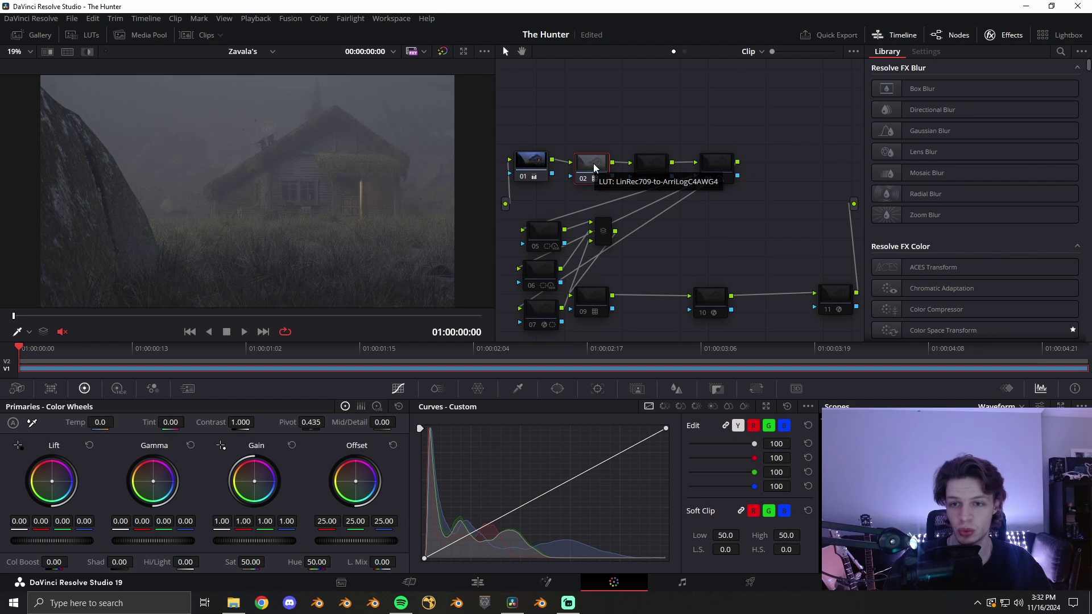
click(655, 173)
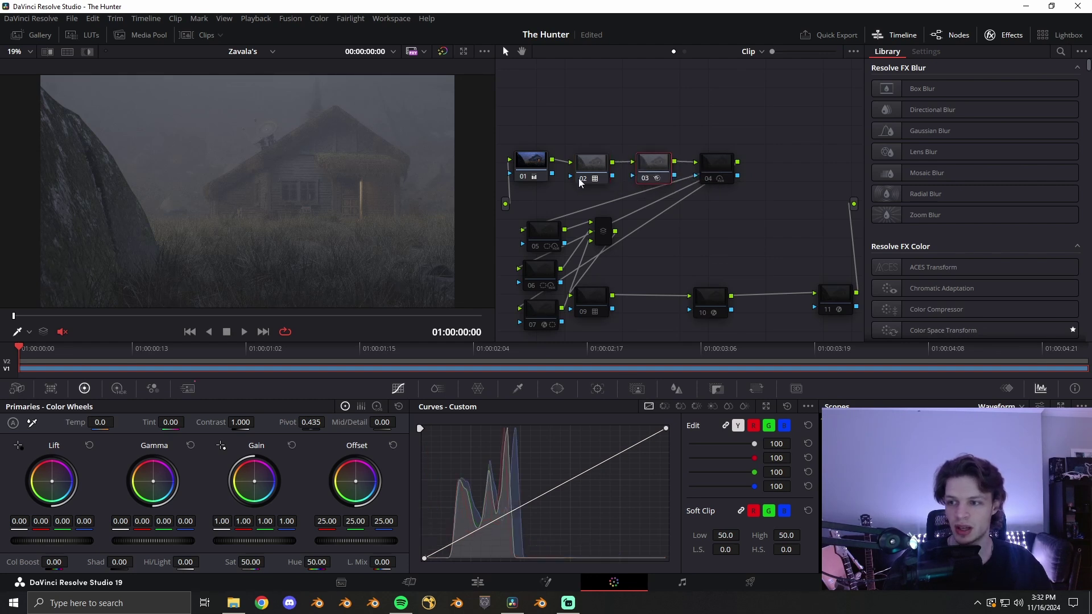
- Examine the cottage's siding, thatch and lit door post up close in the enlarged viewer, and fit the whole image again
scroll(321, 248, up, 1)
scroll(321, 249, up, 3)
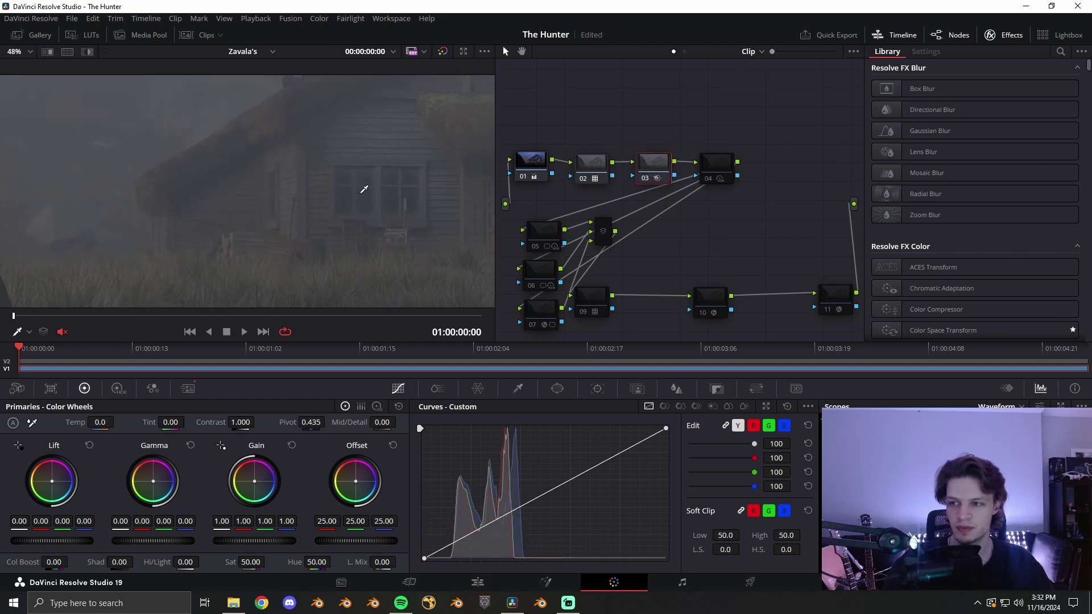
scroll(390, 237, up, 2)
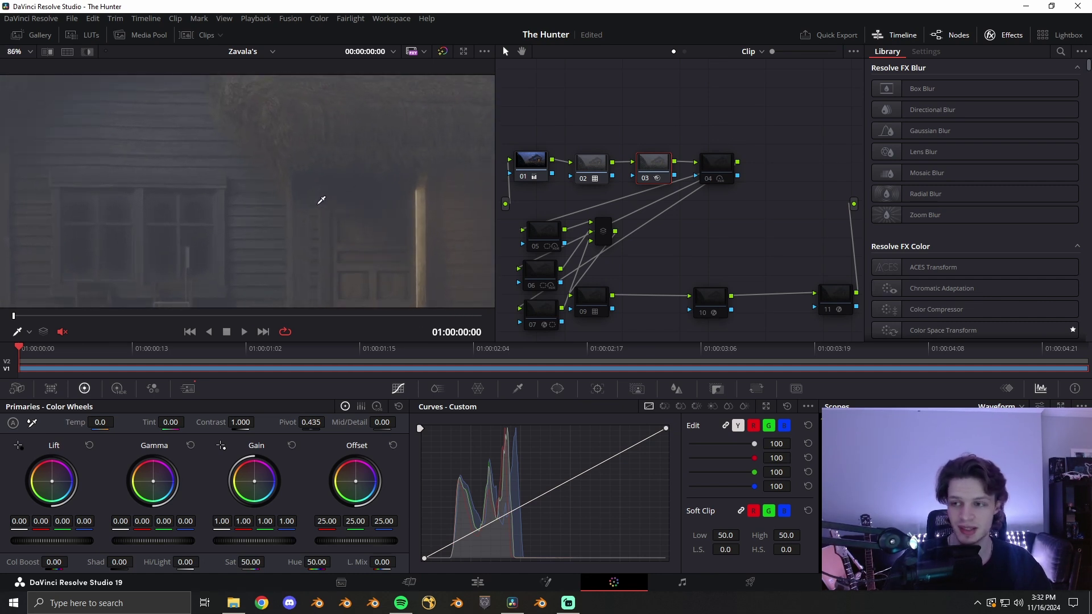
scroll(319, 200, up, 2)
scroll(339, 224, up, 2)
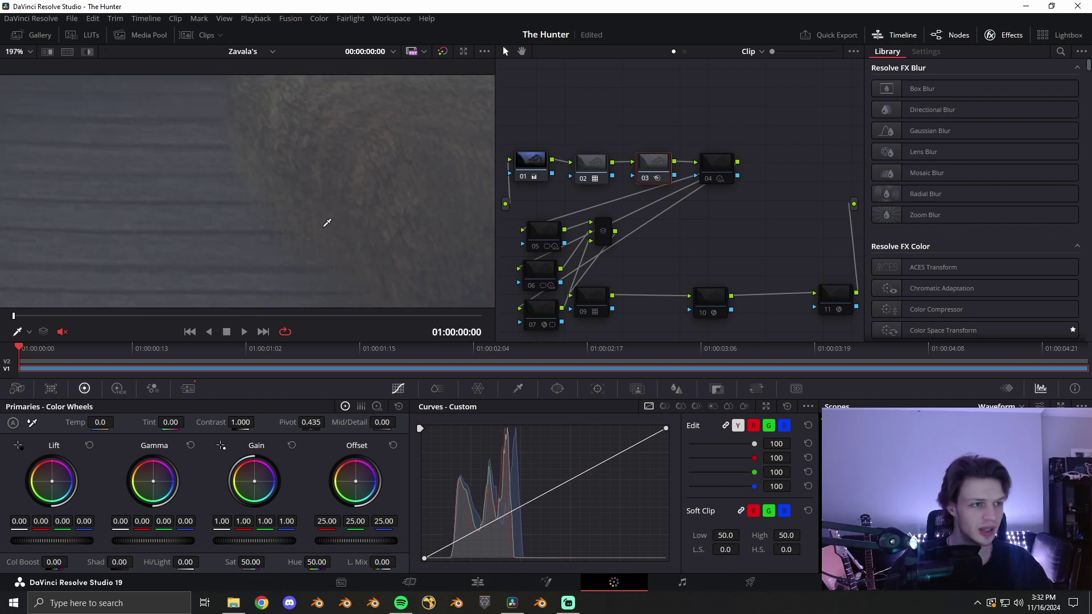
key(alt+f)
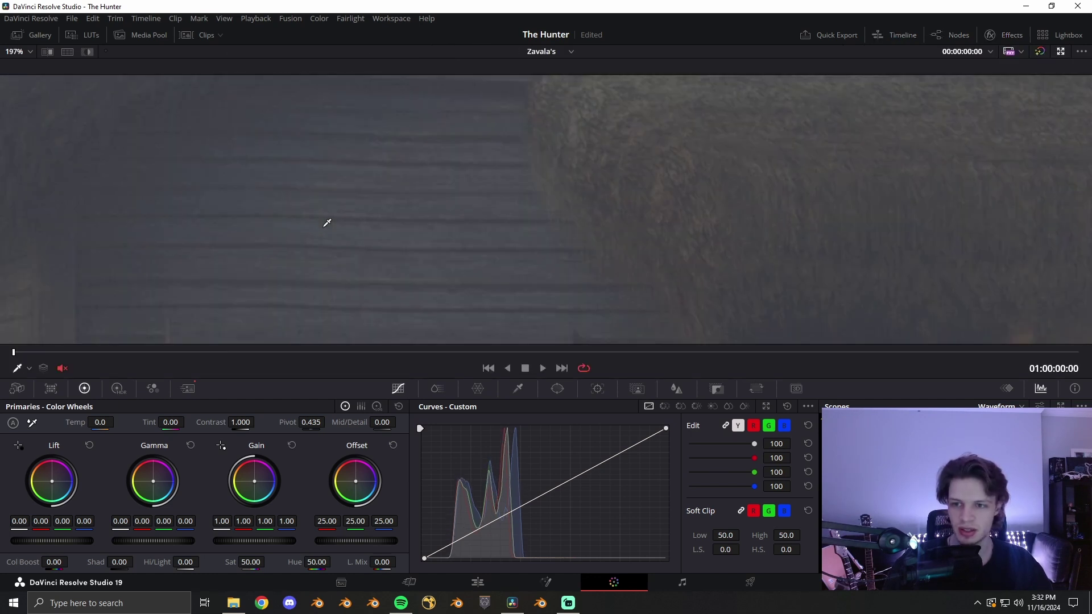
middle_drag(329, 224, 294, 41)
scroll(527, 194, up, 3)
middle_drag(685, 138, 587, 232)
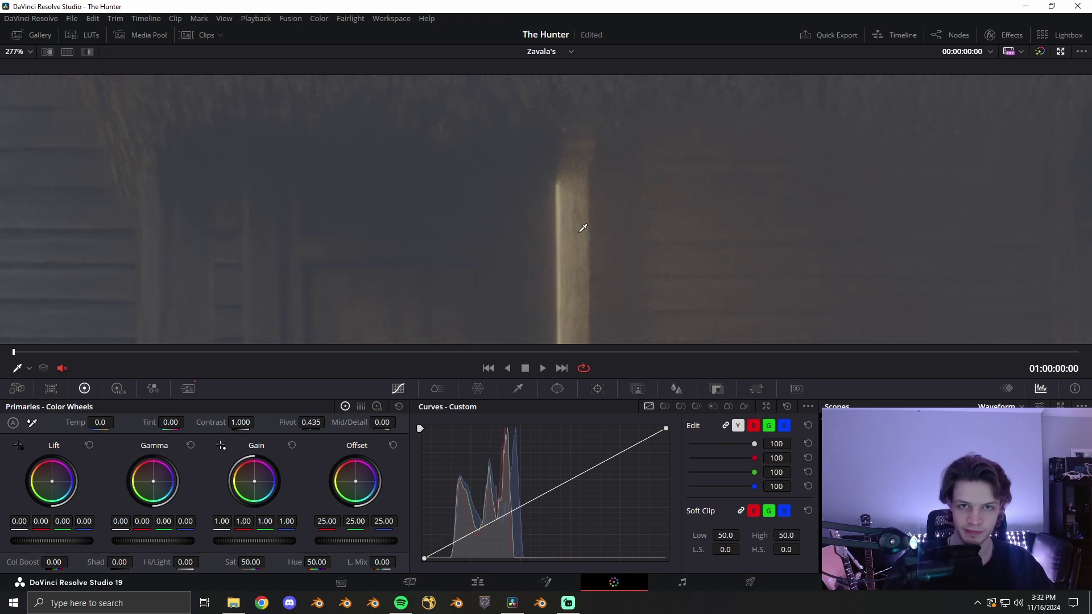
key(alt+f)
key(shift+z)
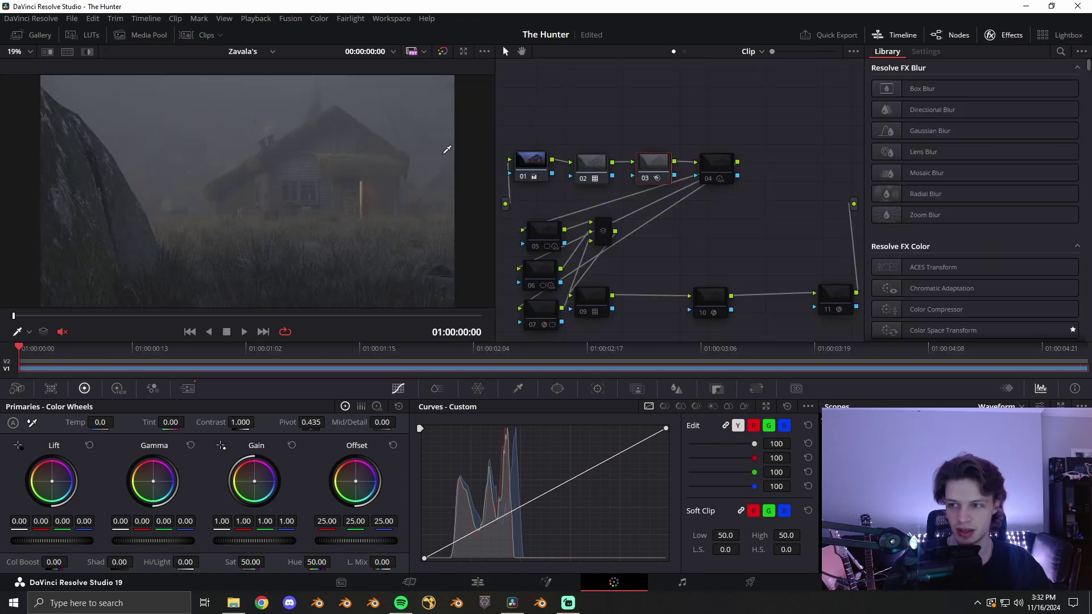
- Enable node 04 and open its High Dynamic Range color wheels
click(722, 168)
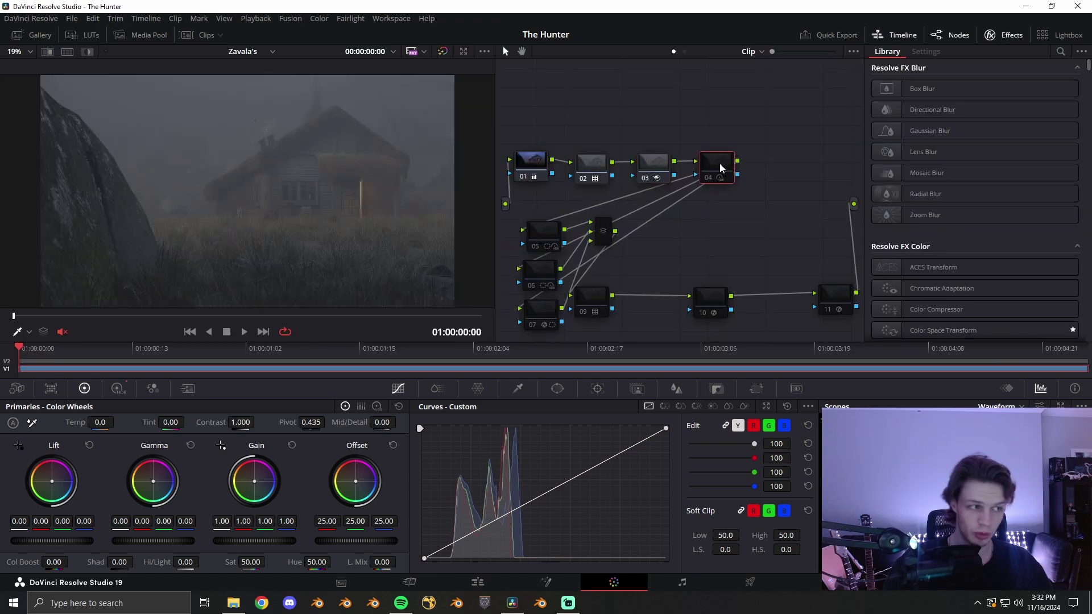
click(718, 165)
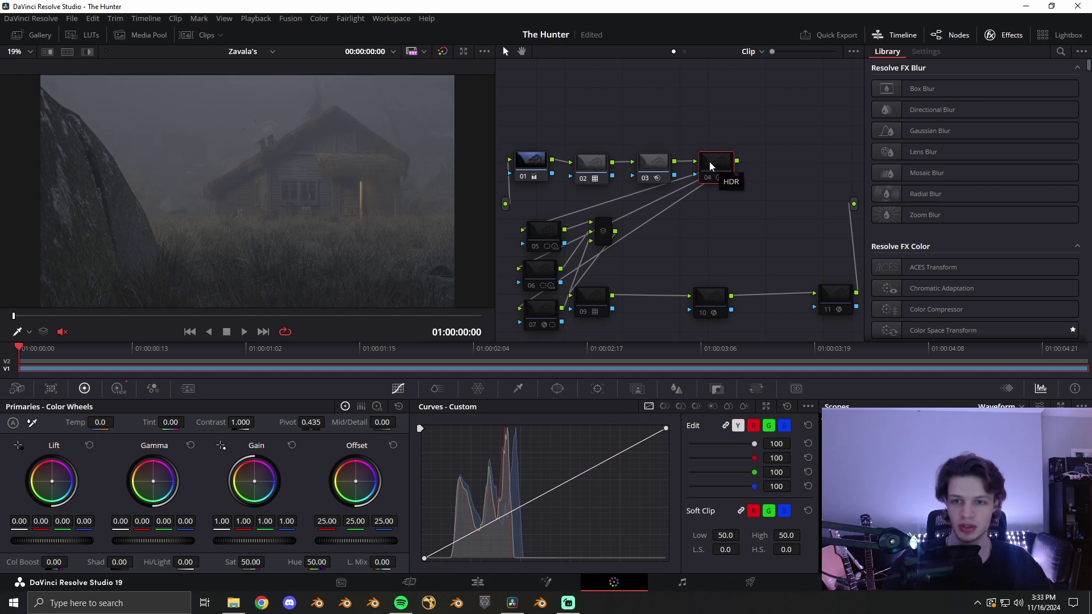
drag(702, 162, 702, 165)
click(119, 388)
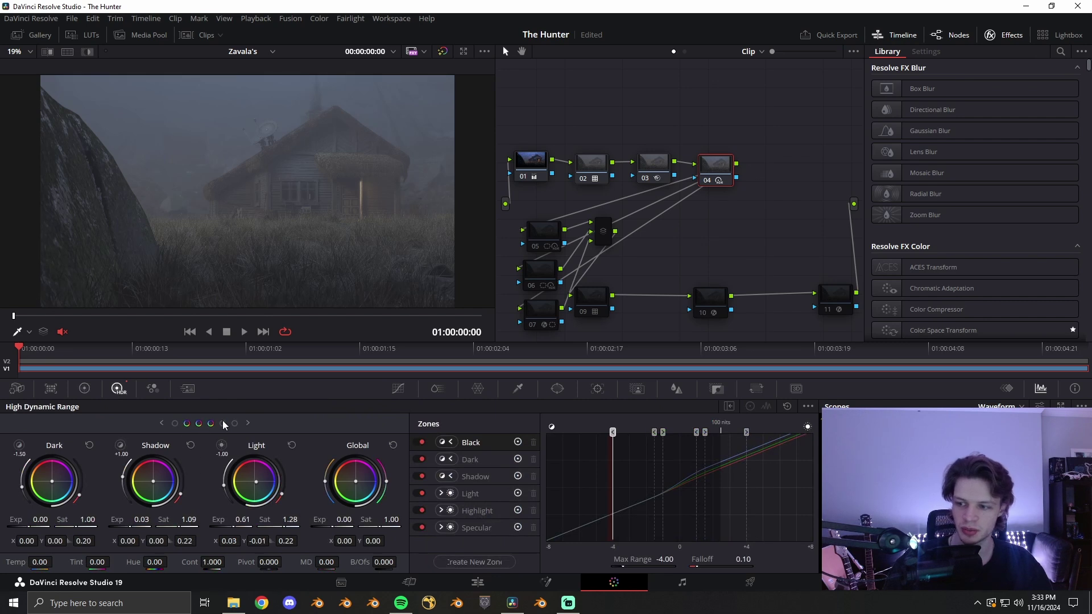
- Preview which image areas the Light, Dark and Shadow zones of node 04 affect, and bring the Highlight zone wheel into view
click(221, 445)
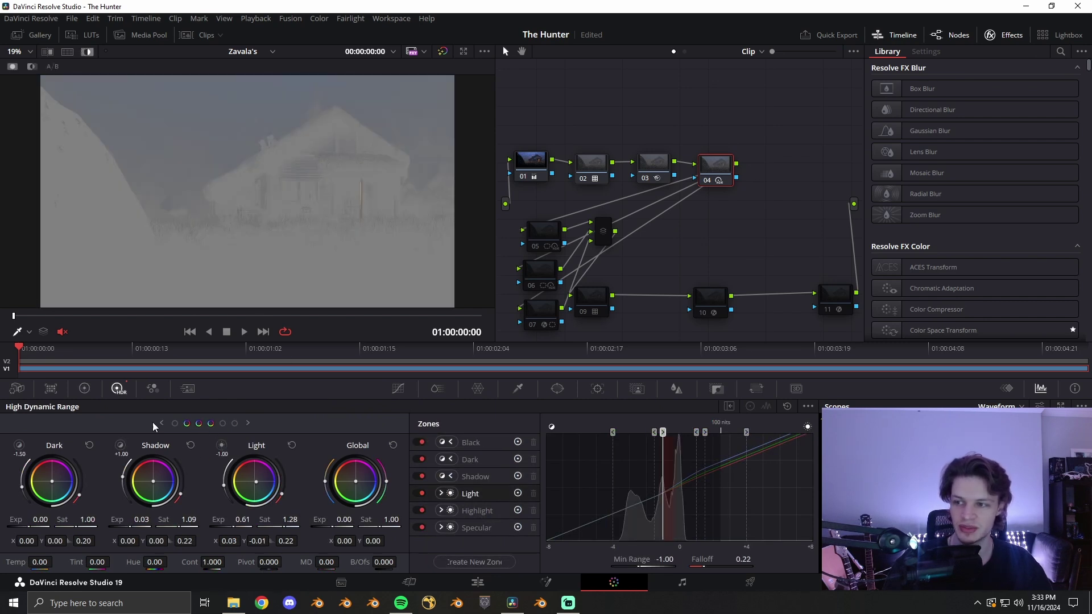
click(18, 445)
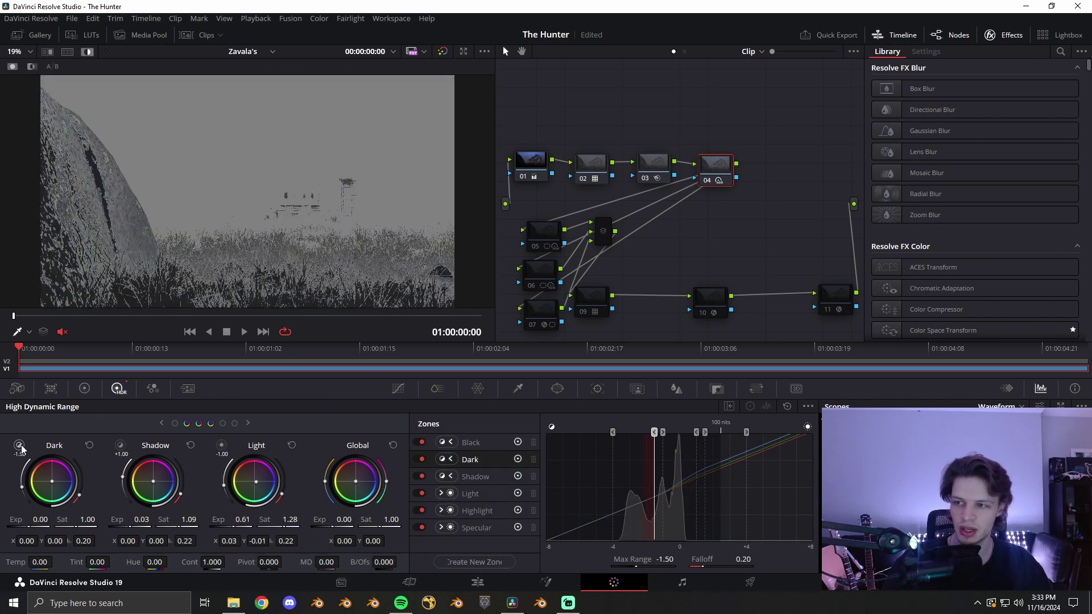
click(120, 446)
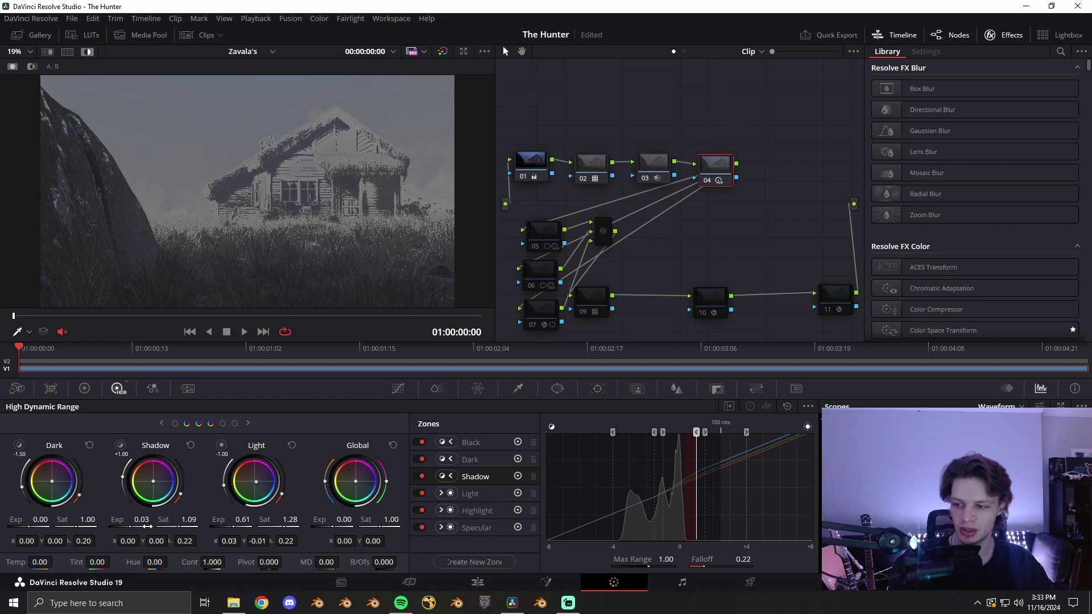
click(222, 446)
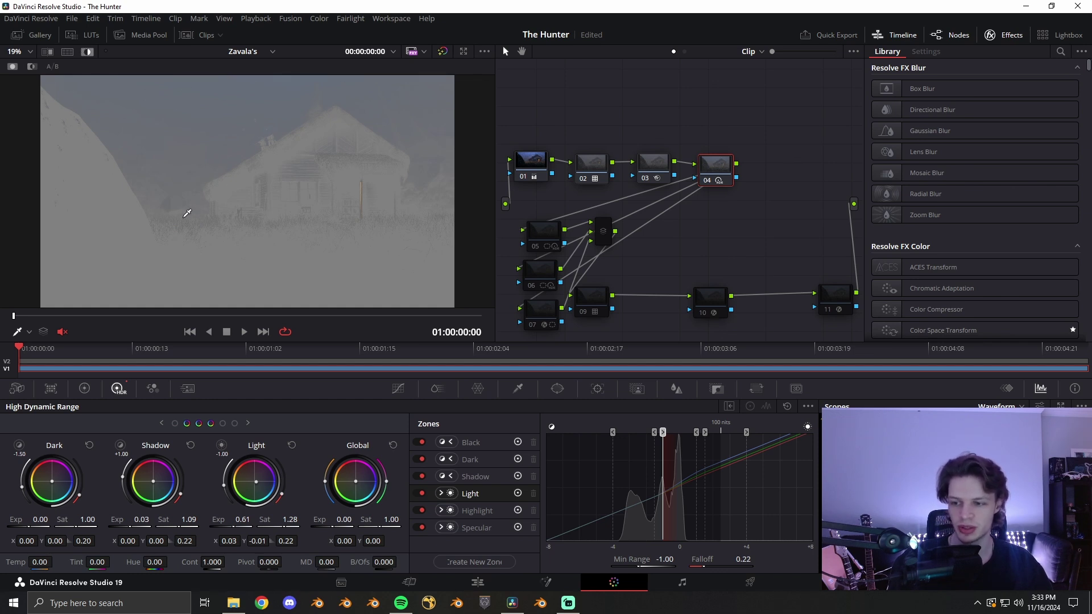
click(221, 445)
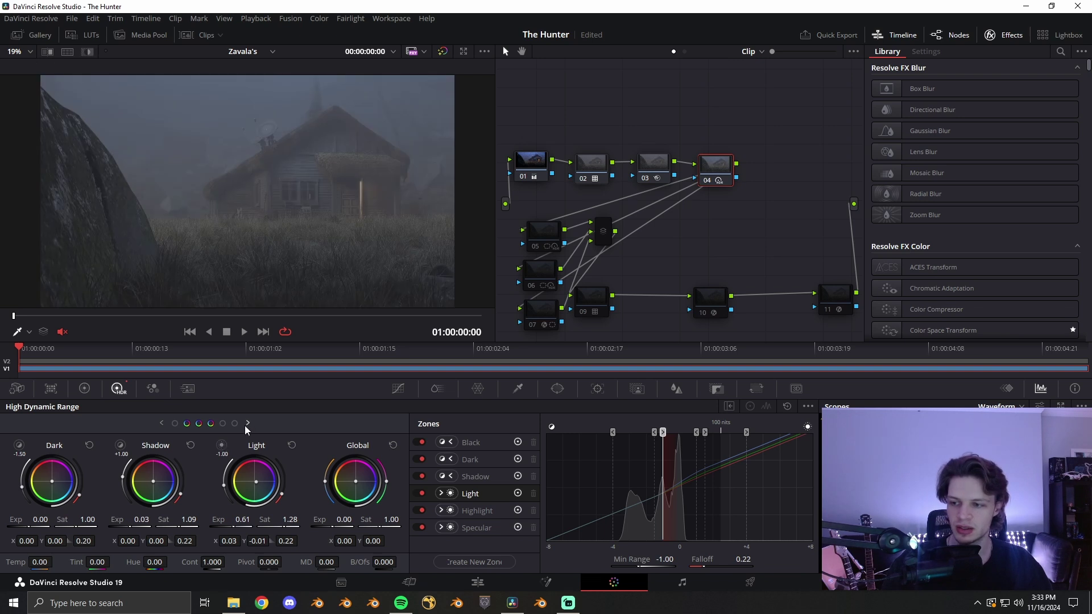
click(248, 423)
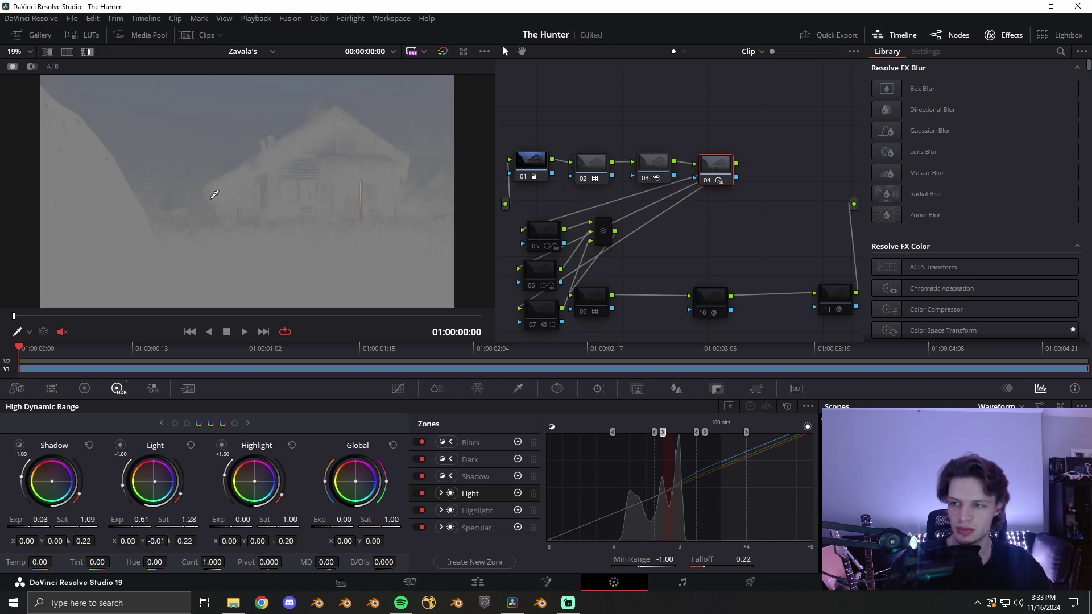
- Select node 05 and move node 09 to the right of the layer mixer in the node graph
click(544, 241)
drag(544, 237, 541, 236)
drag(583, 300, 717, 239)
middle_drag(543, 238, 591, 215)
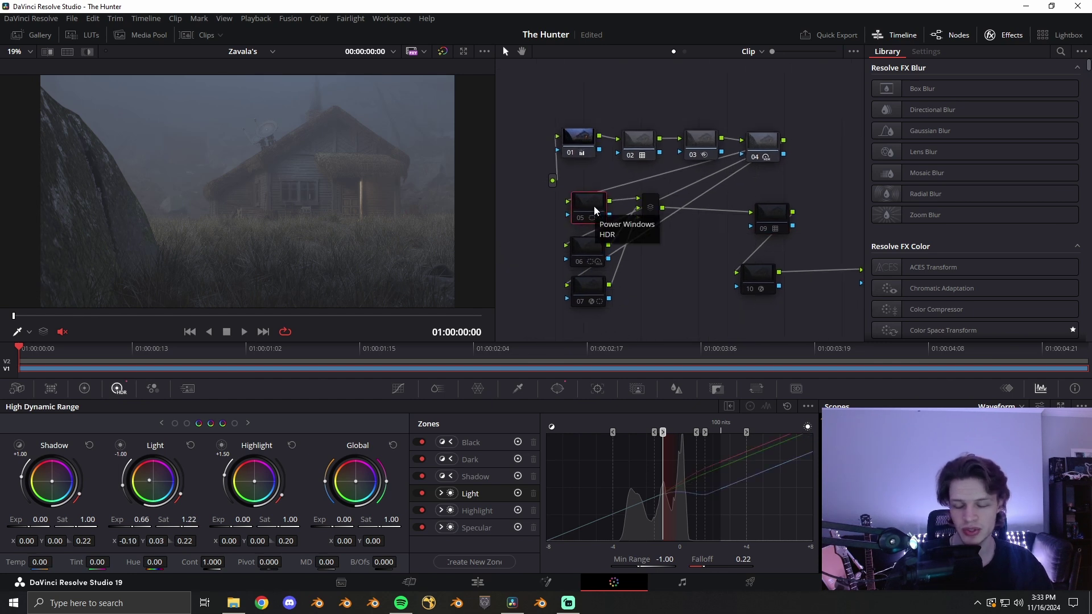
- Enable node 05, highlight the doorway area it affects, and set the viewer overlay to Power Window
key(shift+h)
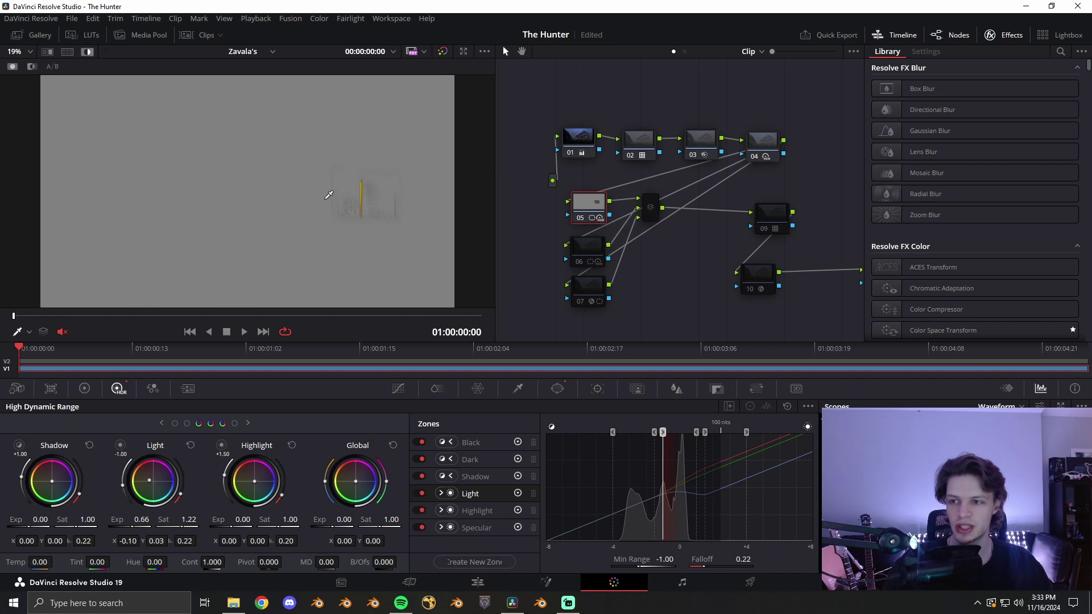
scroll(384, 215, up, 1)
click(29, 331)
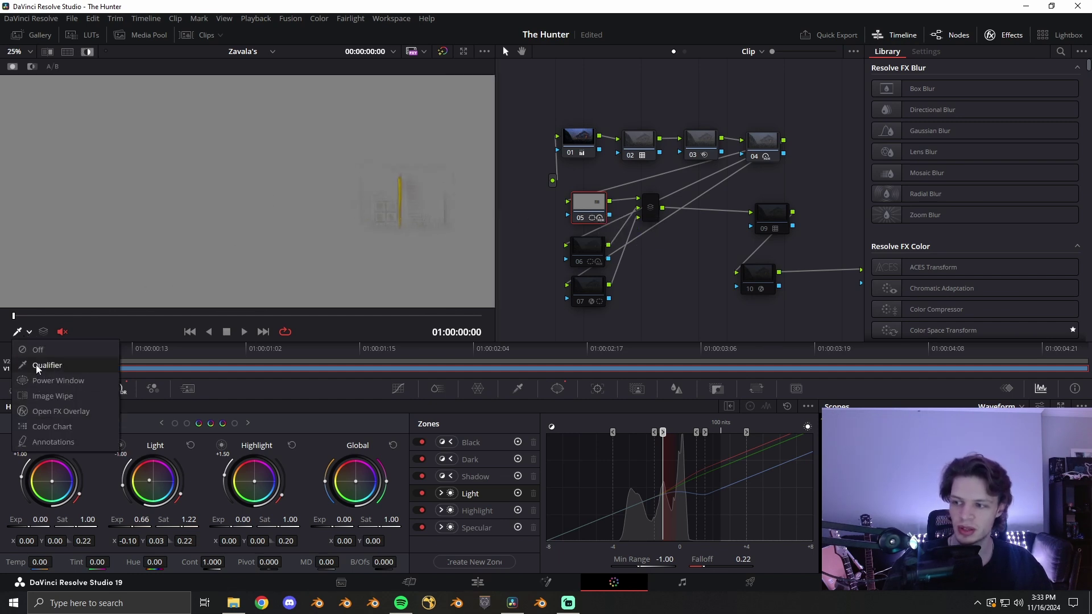
click(54, 394)
middle_drag(407, 197, 261, 192)
scroll(261, 192, up, 1)
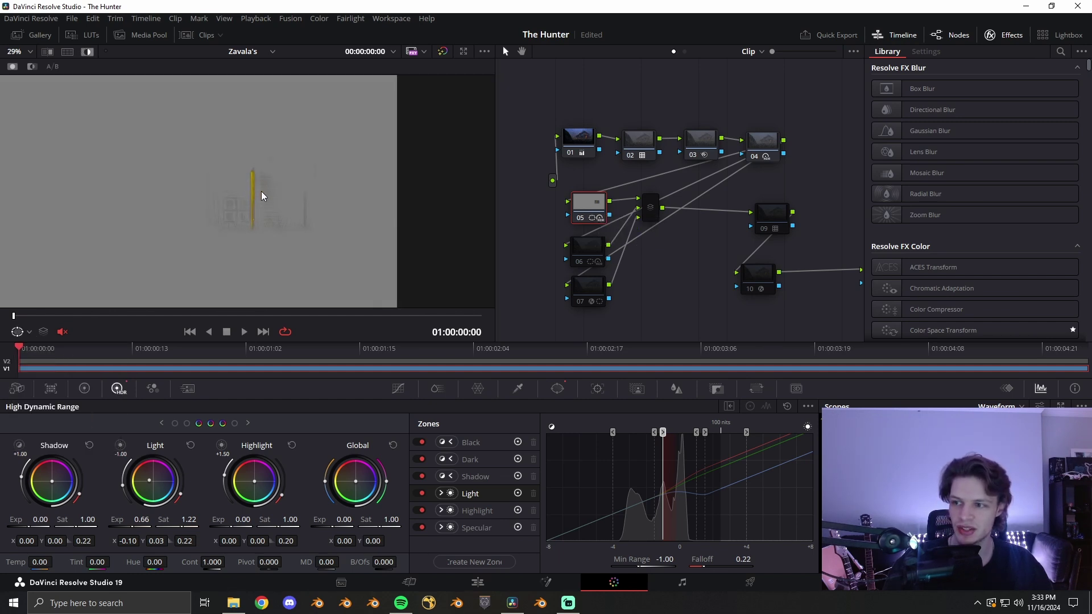
- Open the Primaries color wheels for node 05 and examine its highlighted power window around the cottage doorway
drag(584, 205, 577, 206)
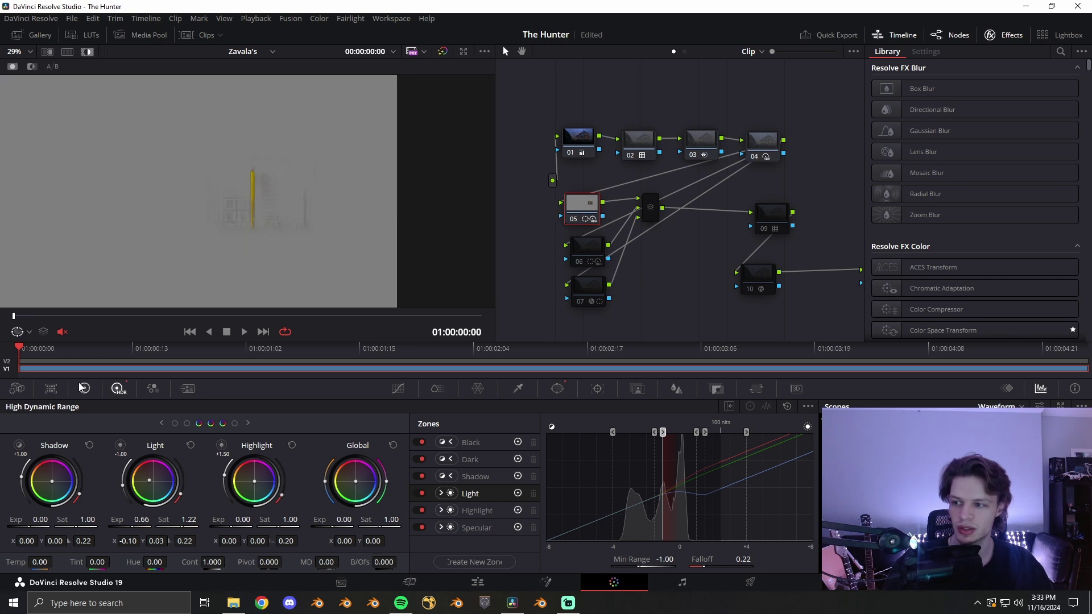
click(85, 388)
scroll(232, 191, up, 1)
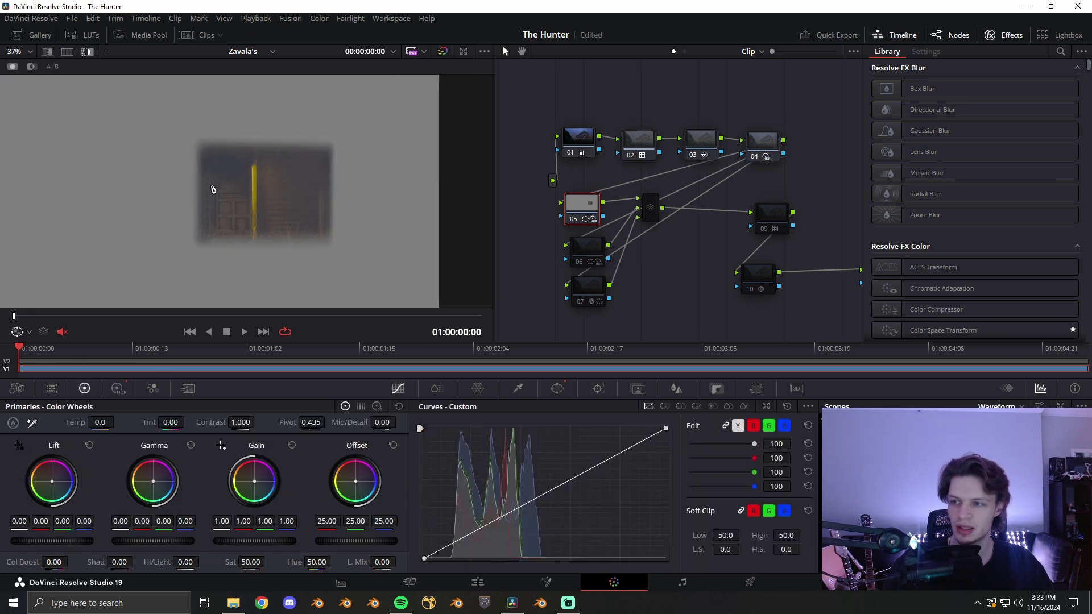
- Open the HDR wheels for node 05 and compare the doorway glow with the node disabled and enabled
drag(588, 209, 595, 210)
click(118, 389)
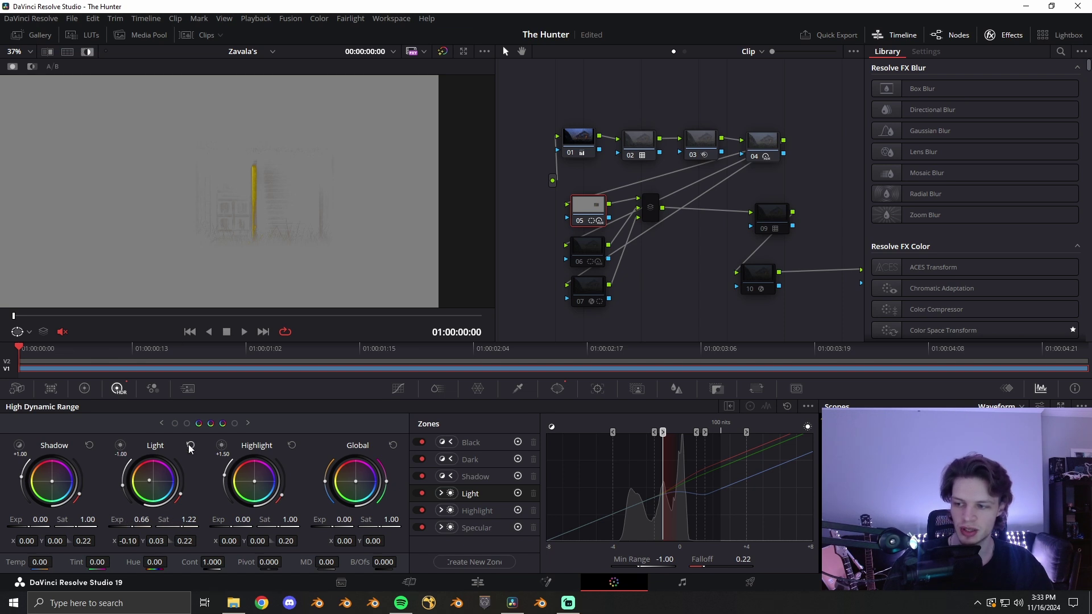
key(ctrl+d)
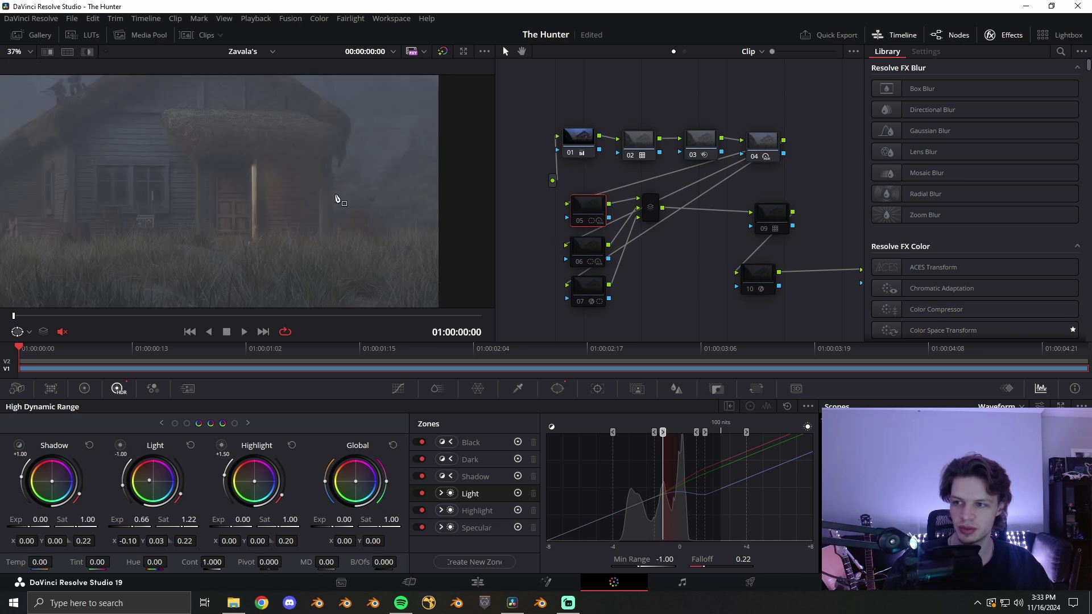
click(783, 221)
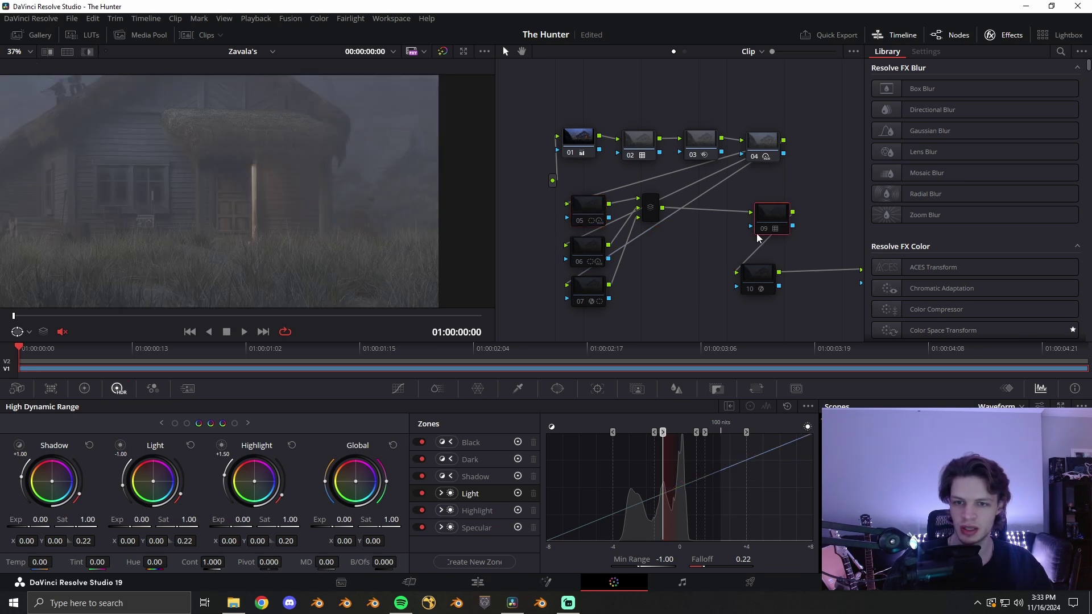
click(583, 211)
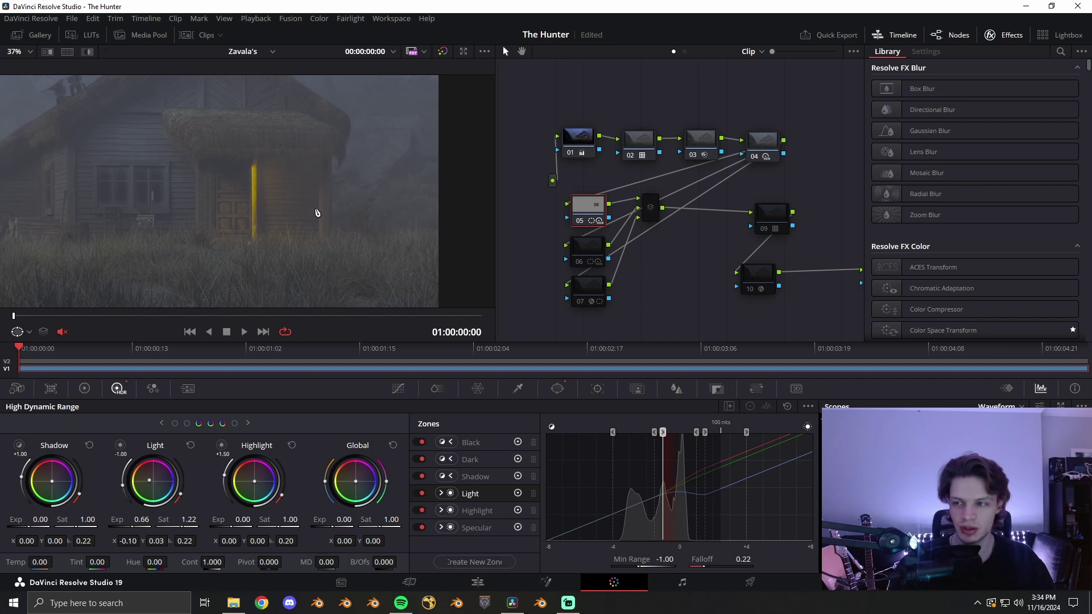
- Enable nodes 06 and 07, fit the whole frame in the viewer, and highlight the area node 07 affects
click(599, 251)
key(shift+z)
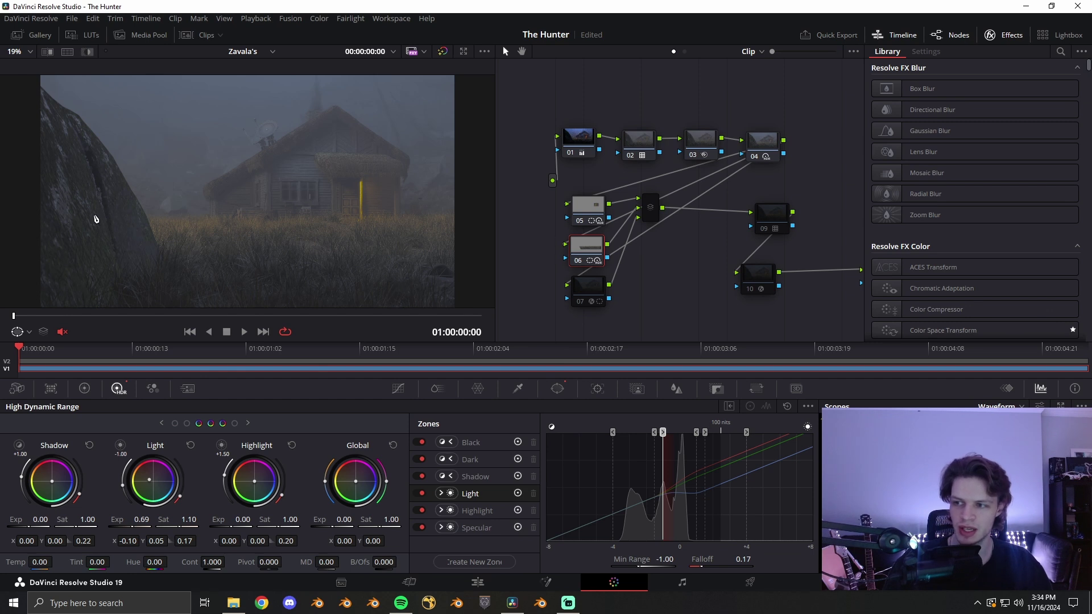
click(596, 286)
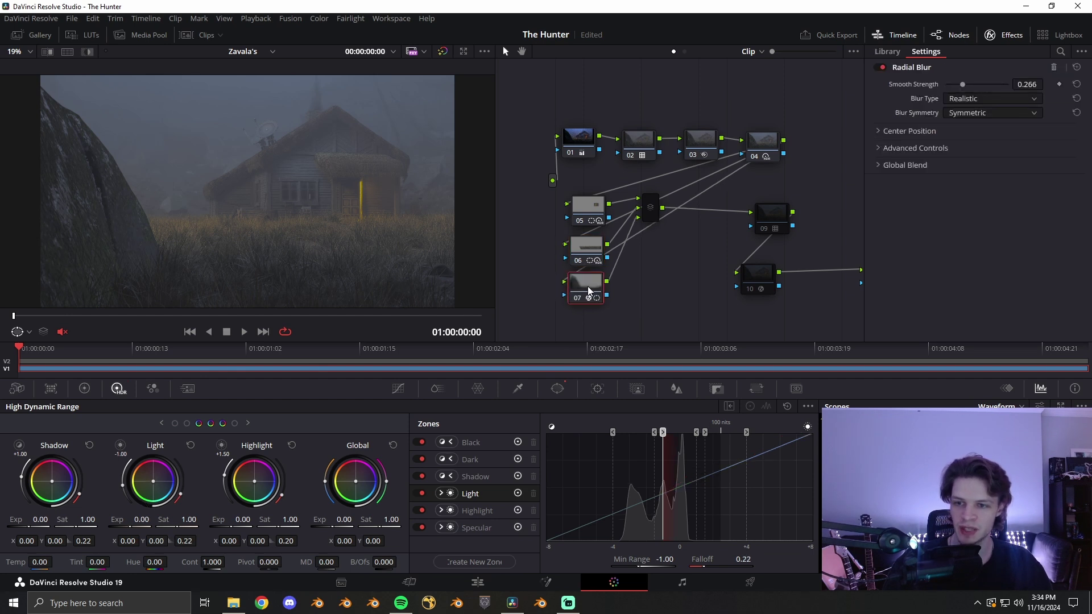
key(shift+h)
drag(589, 290, 591, 292)
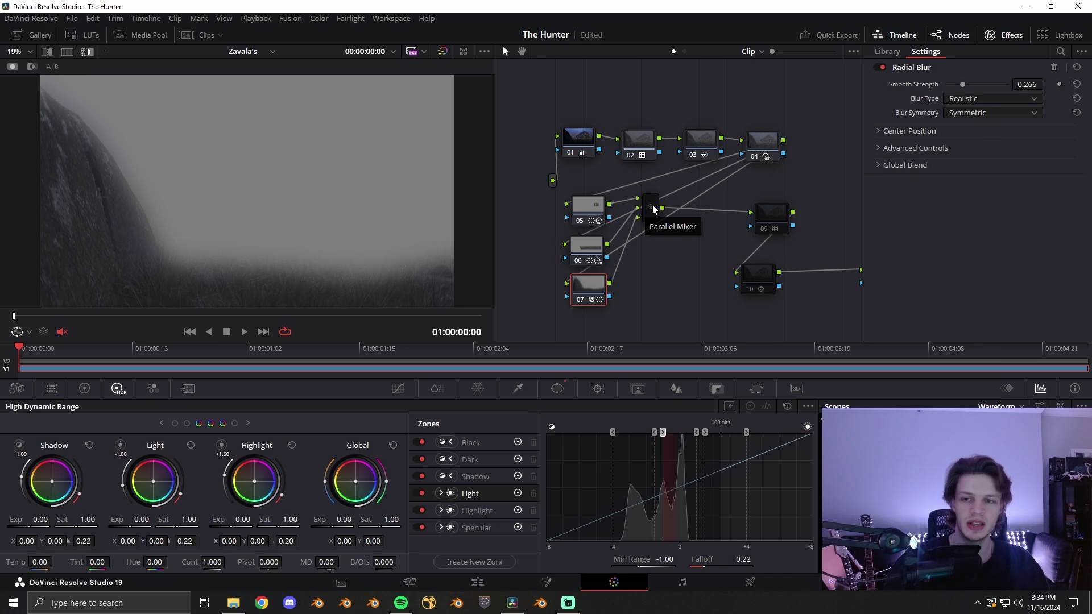
- Enable the Parallel Mixer and LUT node 09, move node 09 closer to the mixer, and inspect the doorway up close
click(653, 211)
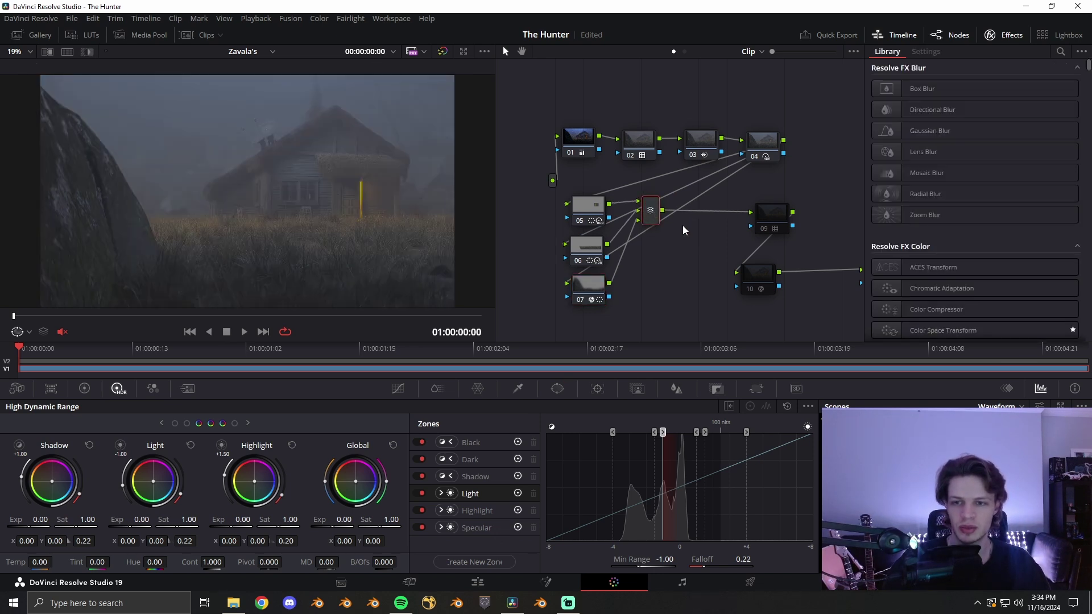
drag(766, 216, 748, 205)
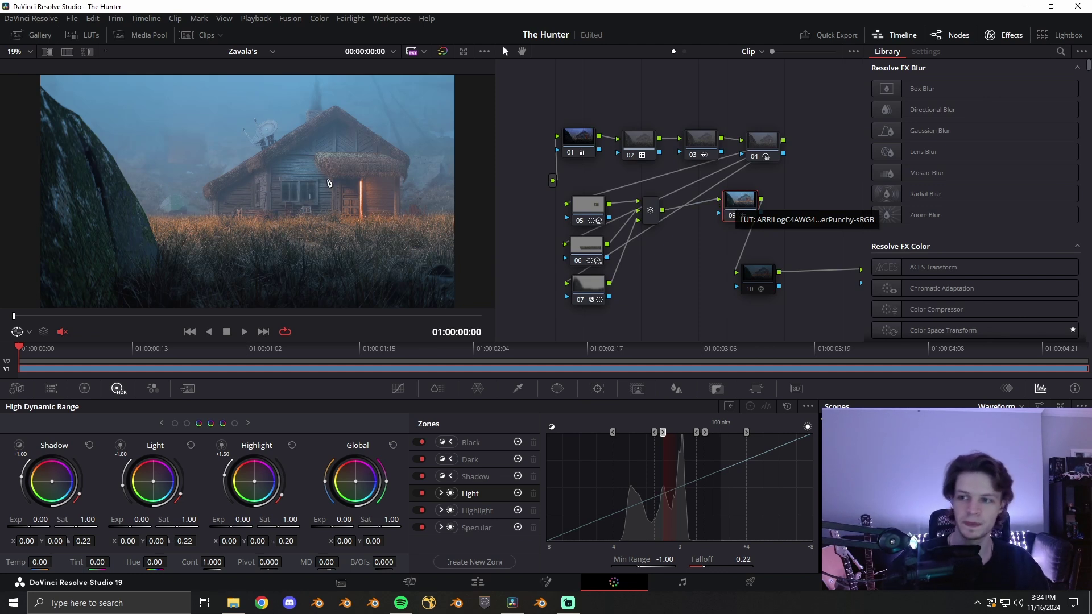
scroll(352, 180, up, 8)
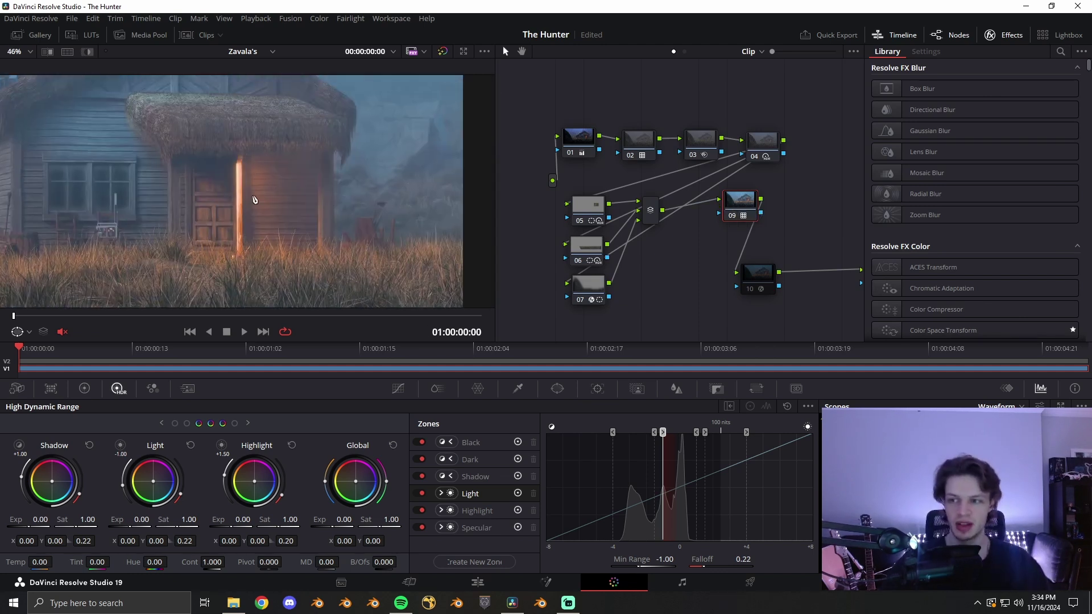
scroll(219, 164, down, 1)
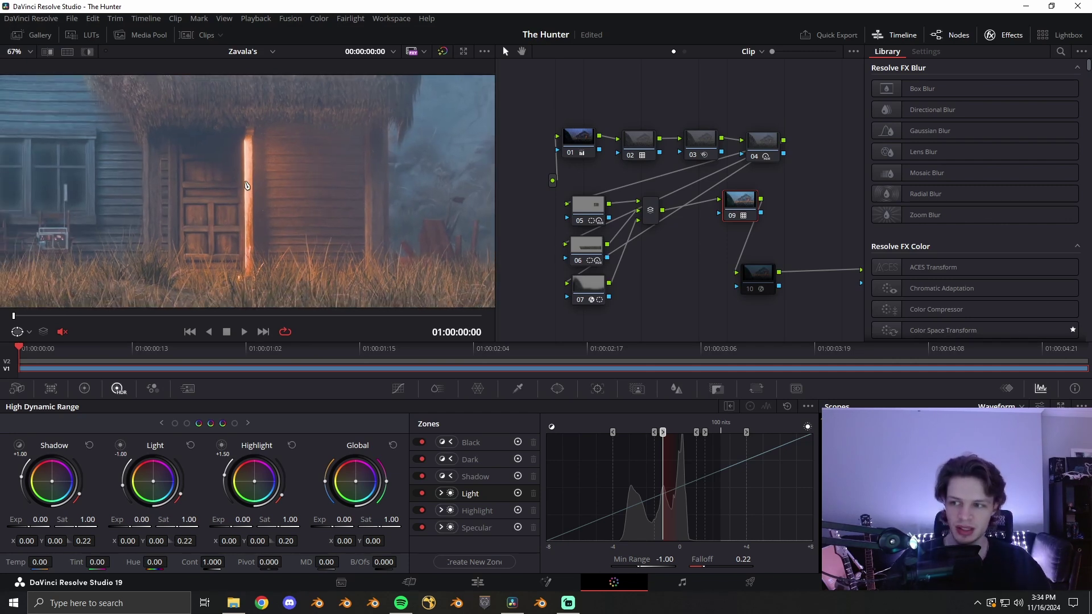
key(shift+z)
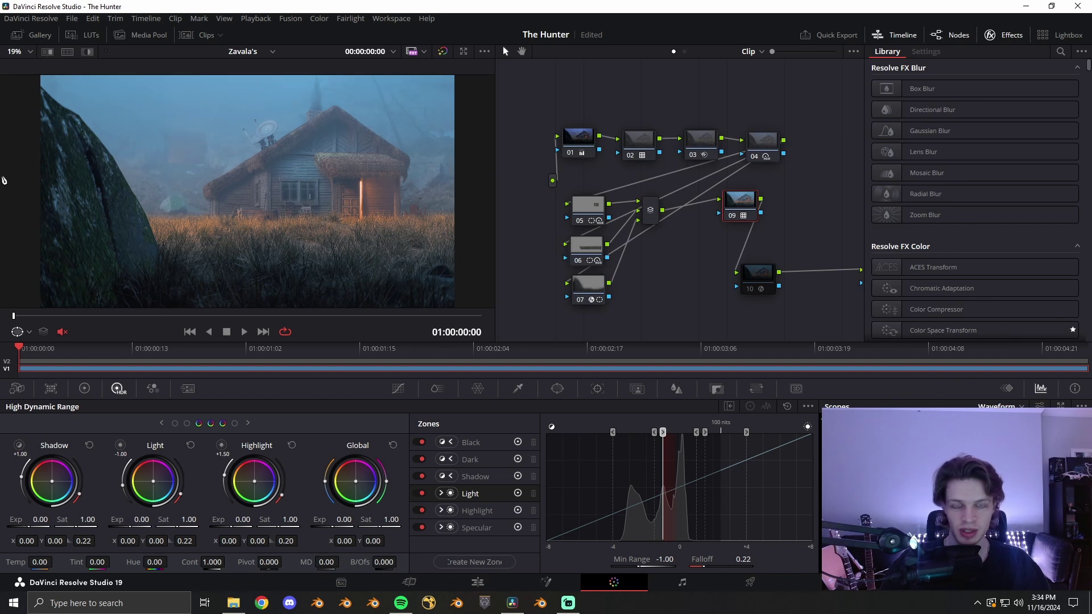
- Enable Lens Distortion node 10 and examine the distorted frame edge beside the foreground rock
drag(753, 280, 738, 282)
middle_drag(682, 280, 575, 272)
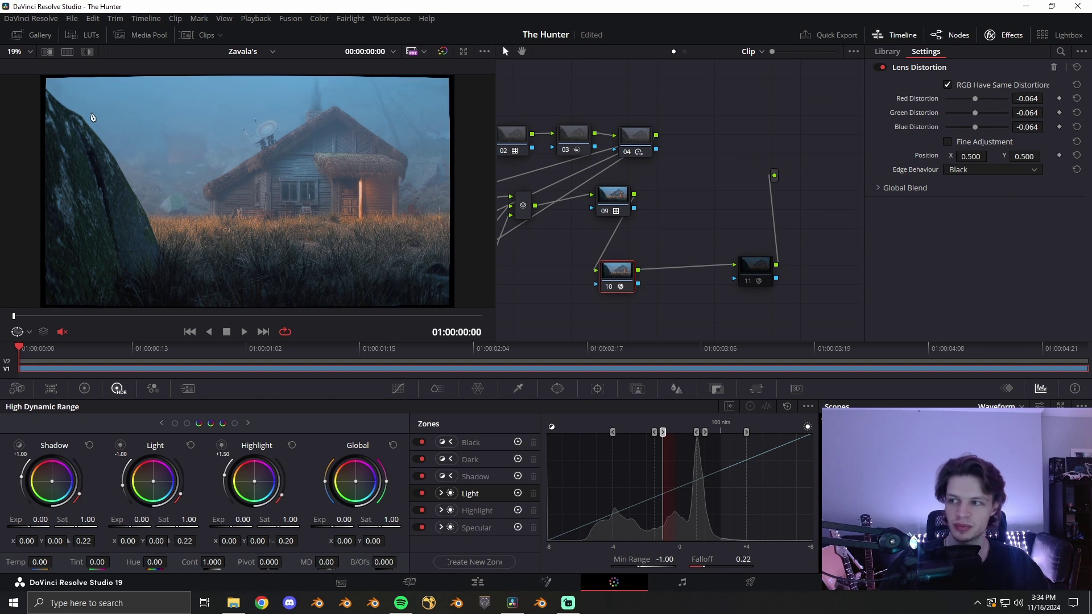
scroll(35, 91, up, 1)
scroll(158, 193, up, 6)
middle_drag(29, 90, 169, 128)
scroll(237, 224, down, 1)
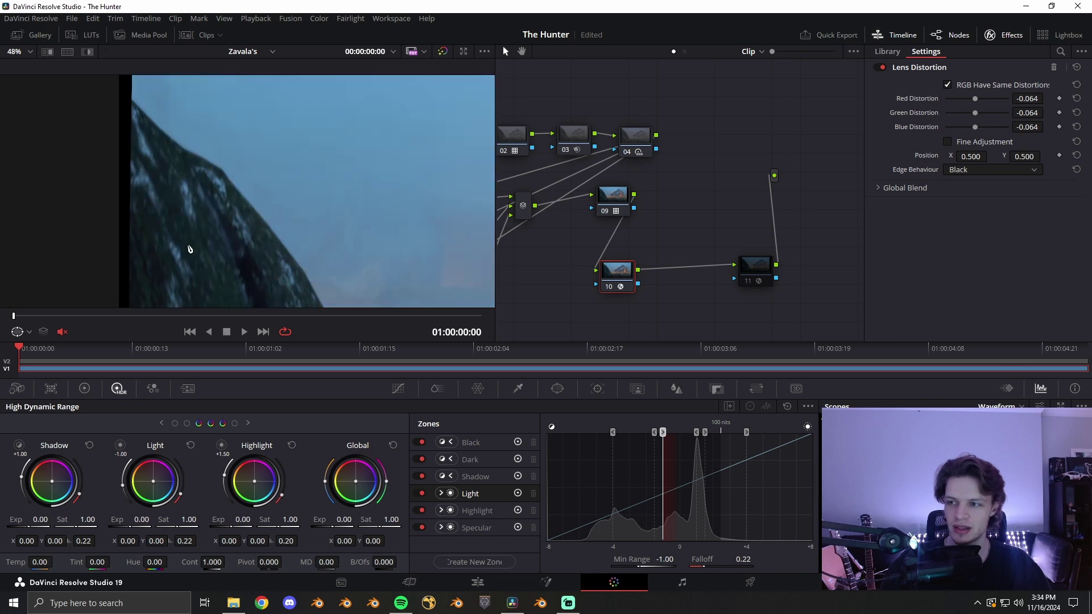
scroll(211, 231, down, 2)
scroll(186, 253, down, 2)
middle_drag(364, 261, 158, 185)
scroll(158, 186, down, 2)
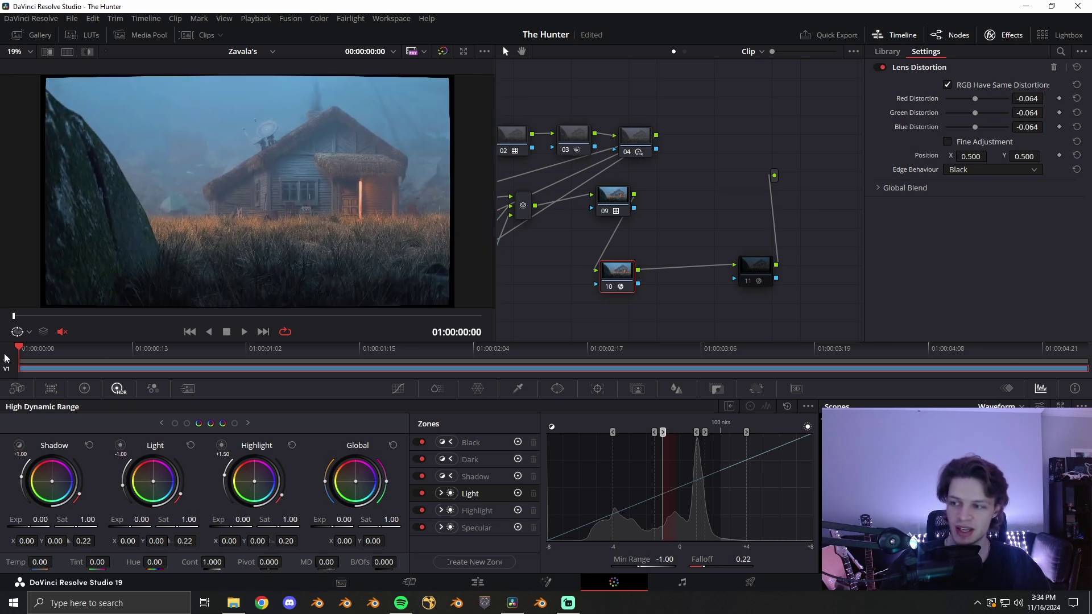
- Enable track V2 and compare the image with its nodes 01 and 02 disabled and enabled
click(8, 365)
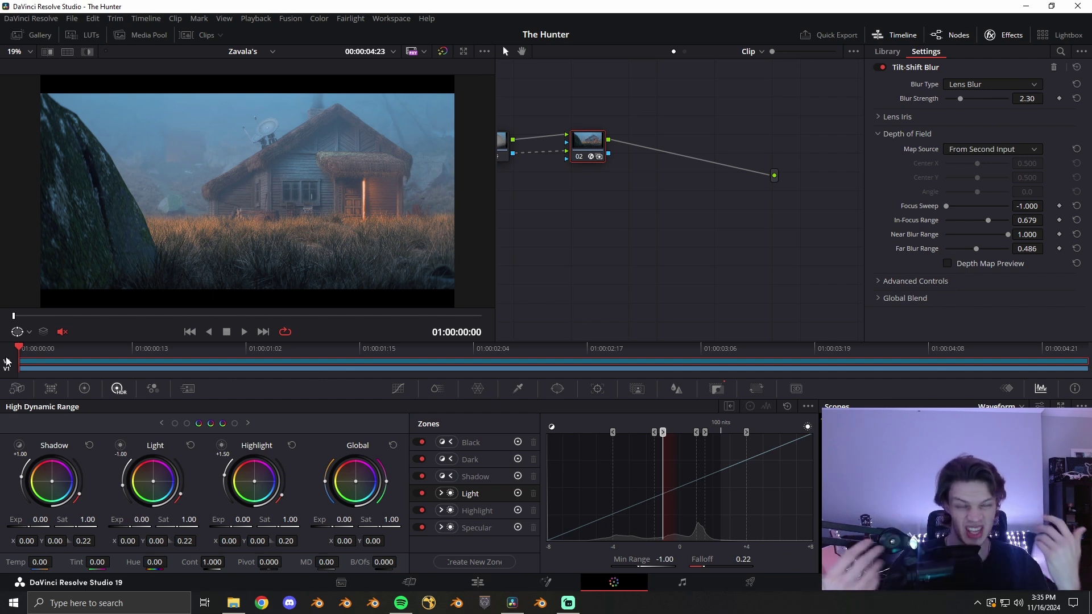
middle_drag(541, 174, 600, 196)
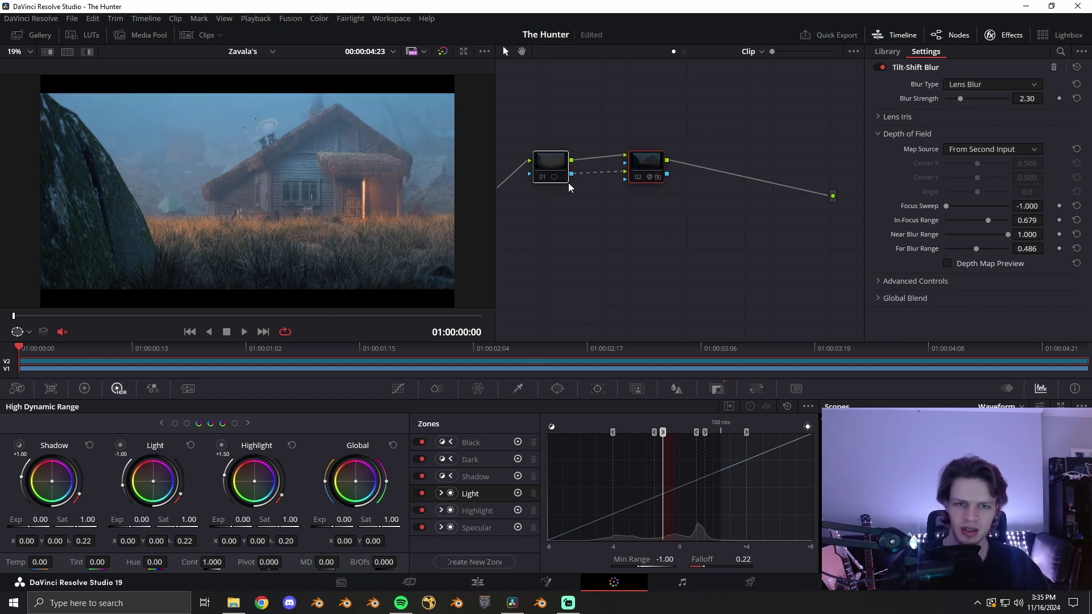
key(ctrl+d)
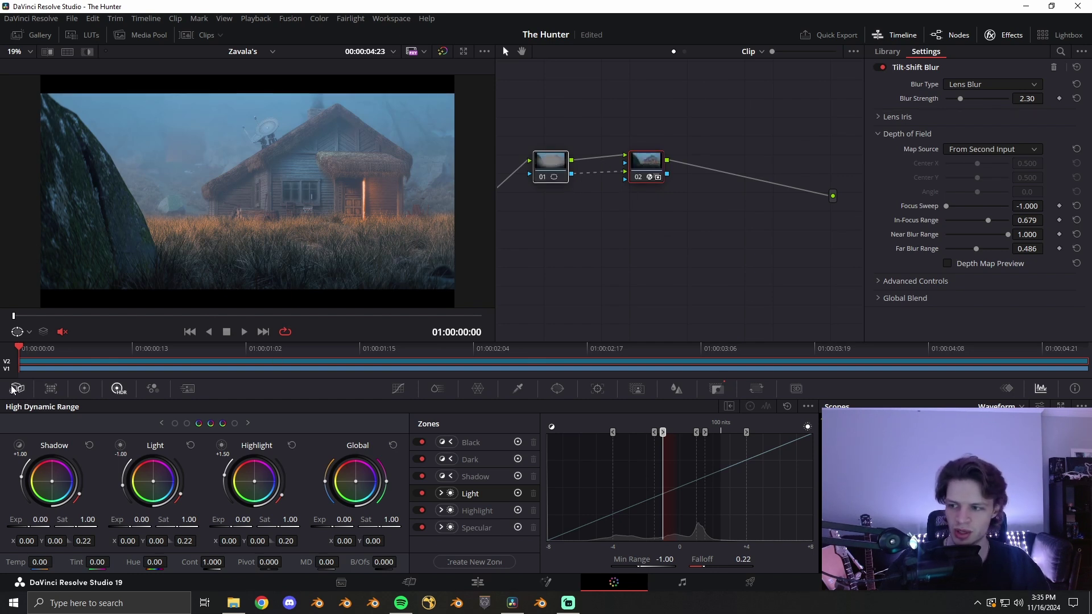
- Disable track V2, then enable the Dehancer Pro node 11 and move it closer to node 10
click(7, 361)
click(407, 349)
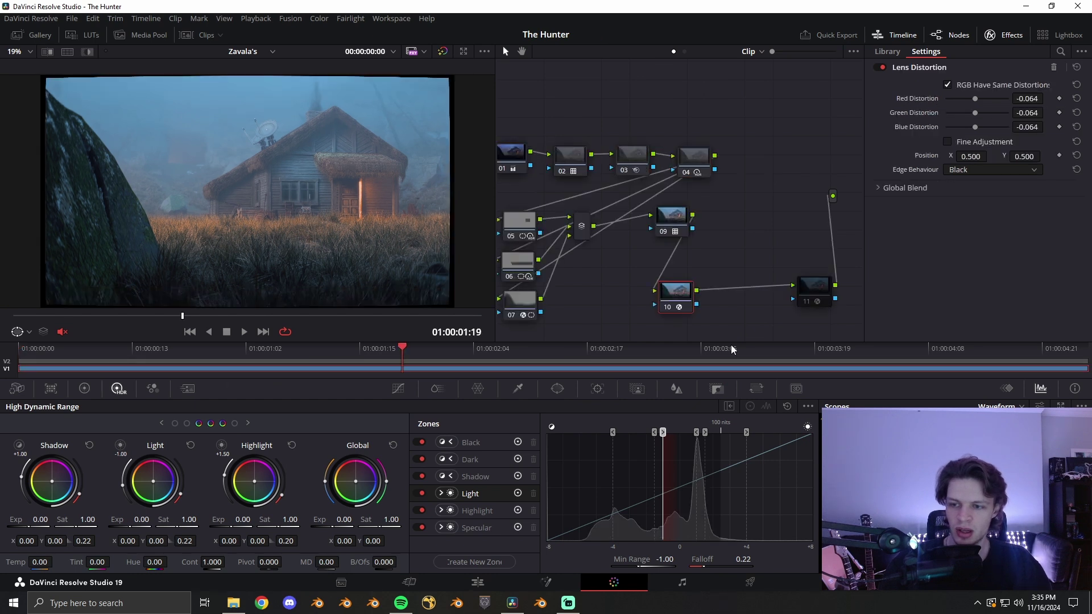
middle_drag(776, 279, 727, 271)
drag(762, 284, 732, 290)
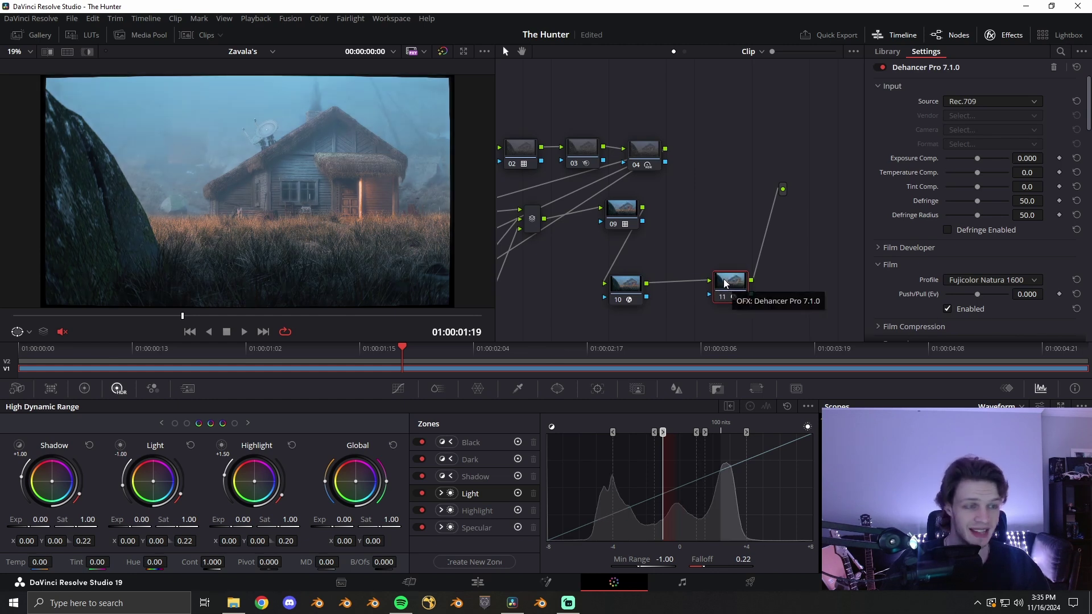
- Enable track V2 again and select the V1 clip at 01:00:02:20, viewing the cottage front up close
click(7, 362)
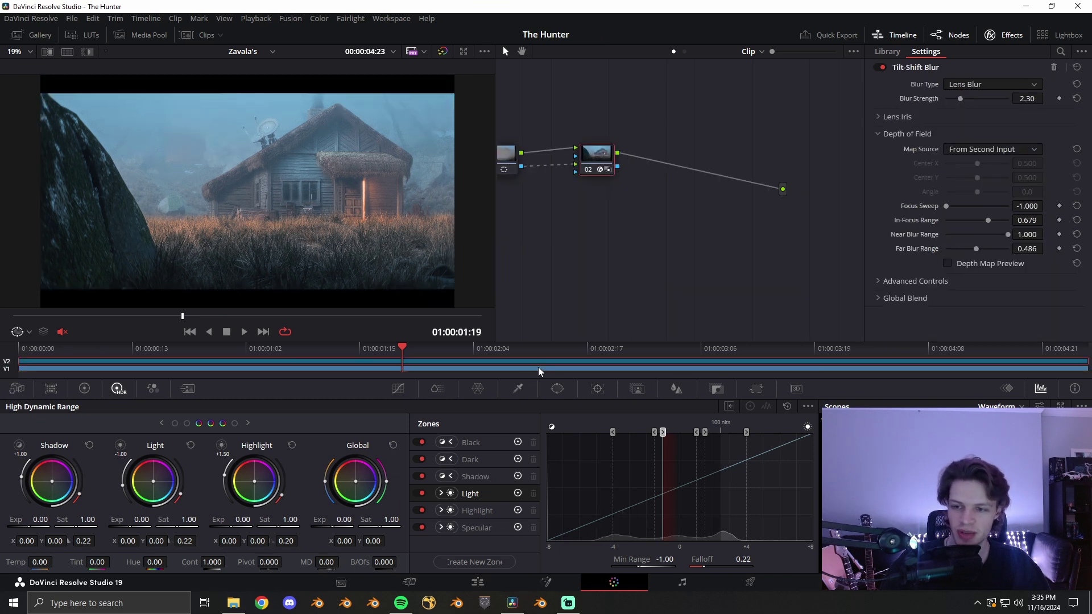
click(626, 368)
scroll(380, 179, up, 2)
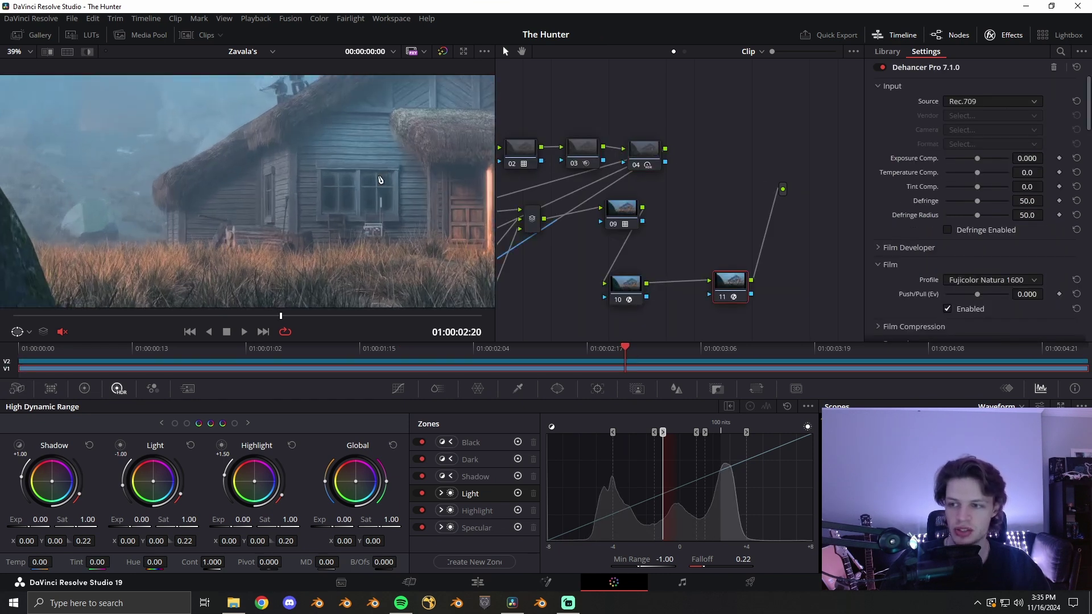
scroll(380, 179, up, 2)
- Try Dehancer film profiles through Fujicolor Superia 200 to Ilford HP5 Plus 400 and preview the look in an enlarged viewer
click(973, 280)
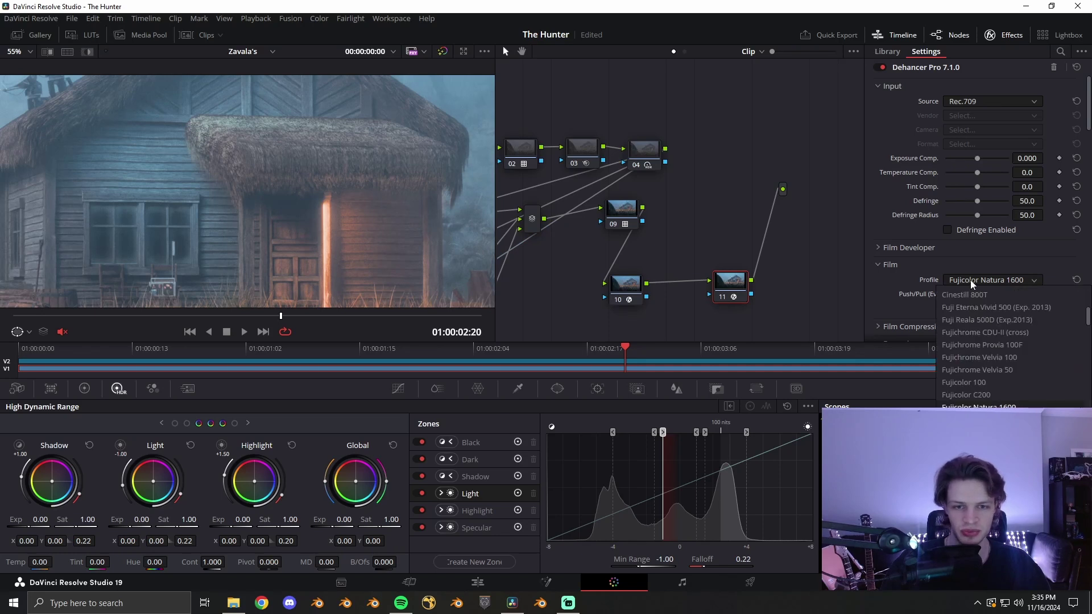
click(973, 281)
key(shift+z)
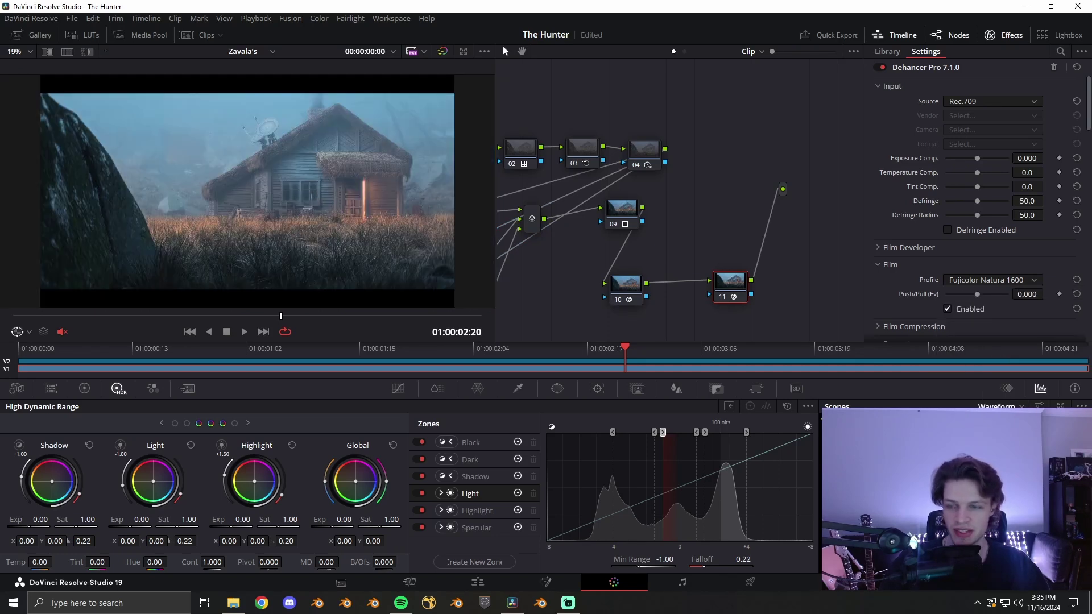
scroll(990, 283, down, 2)
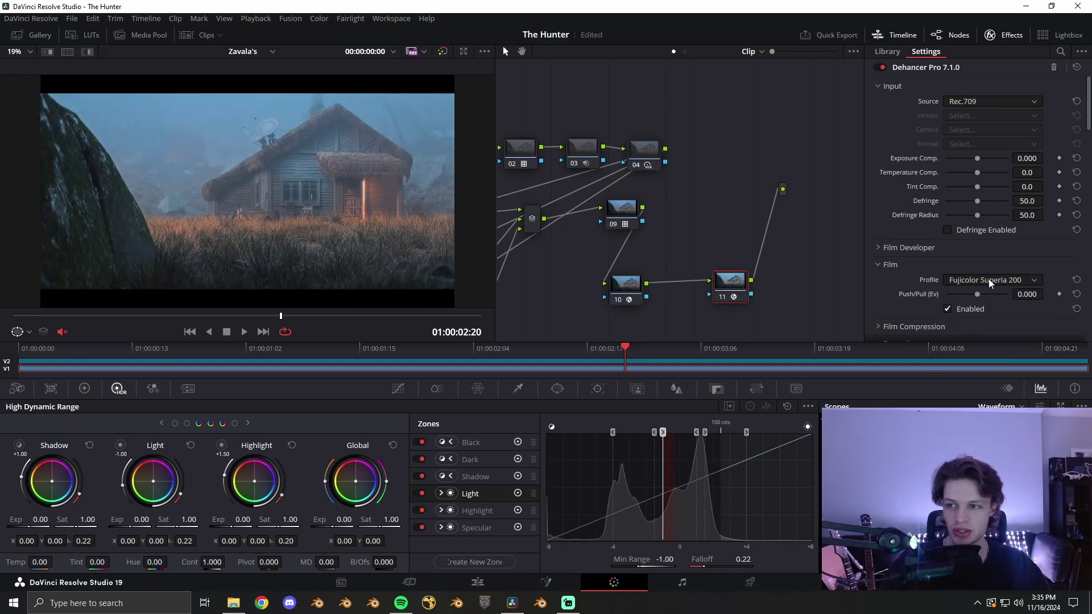
scroll(989, 280, down, 1)
key(alt+f)
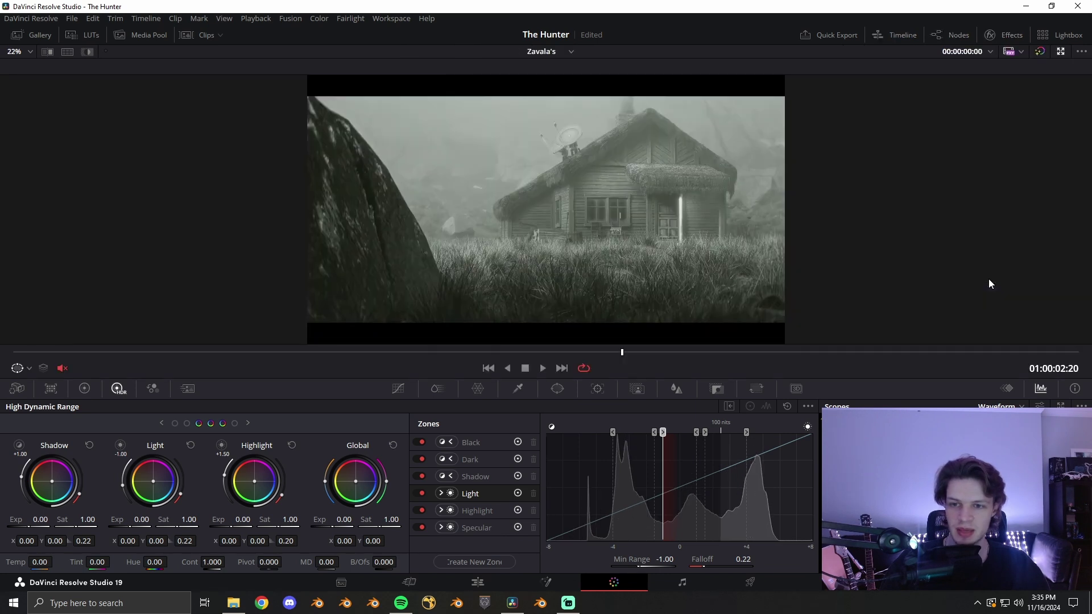
key(alt+f)
- Hide the node graph and try the Kodak film profiles from Color Plus 200 through to Portra 160
click(949, 34)
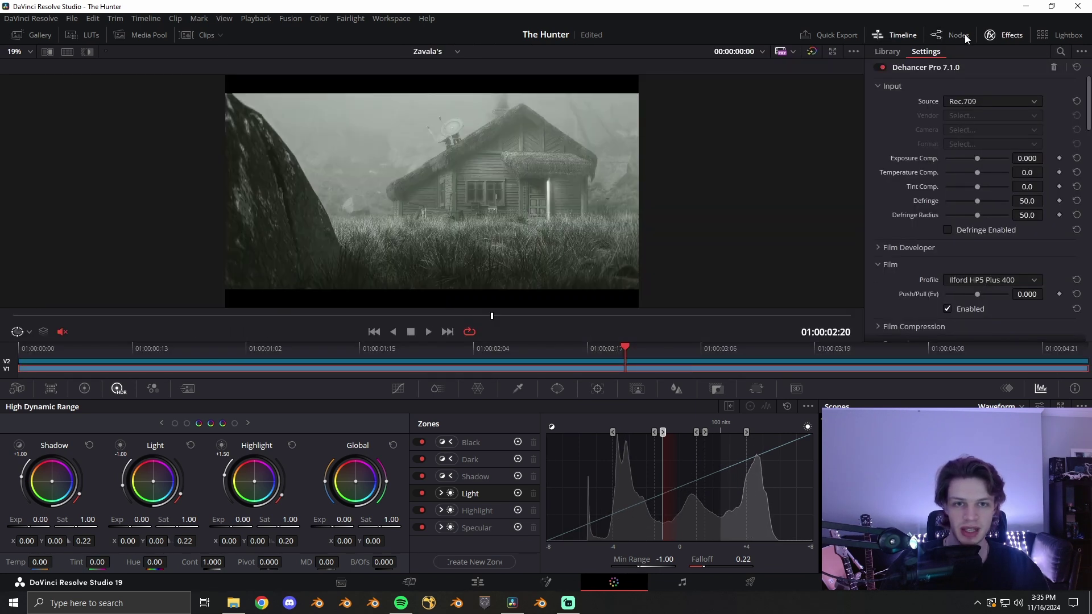
scroll(973, 281, down, 2)
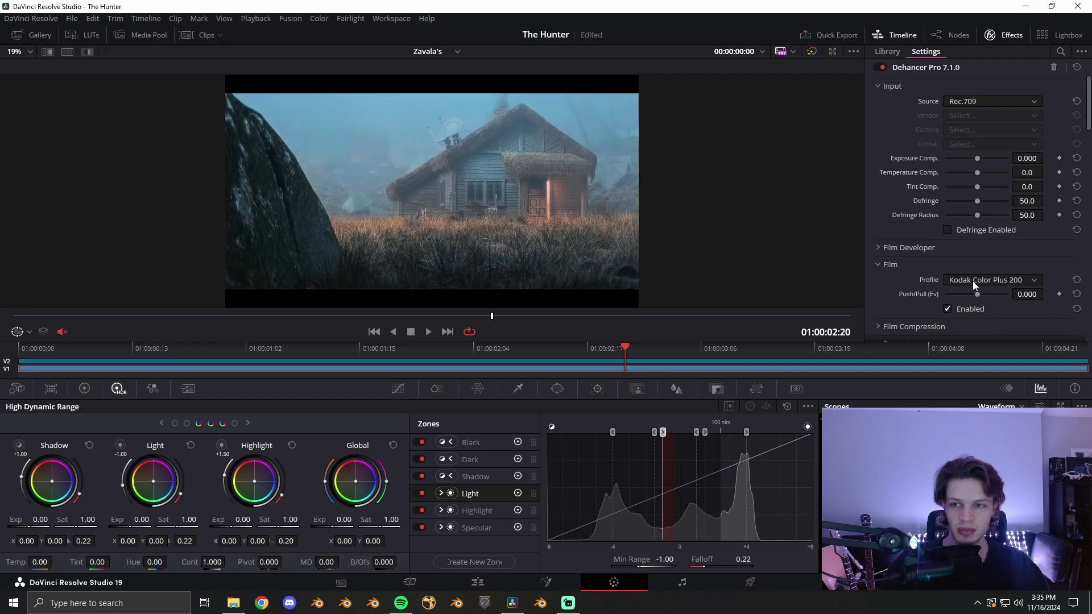
scroll(973, 281, down, 1)
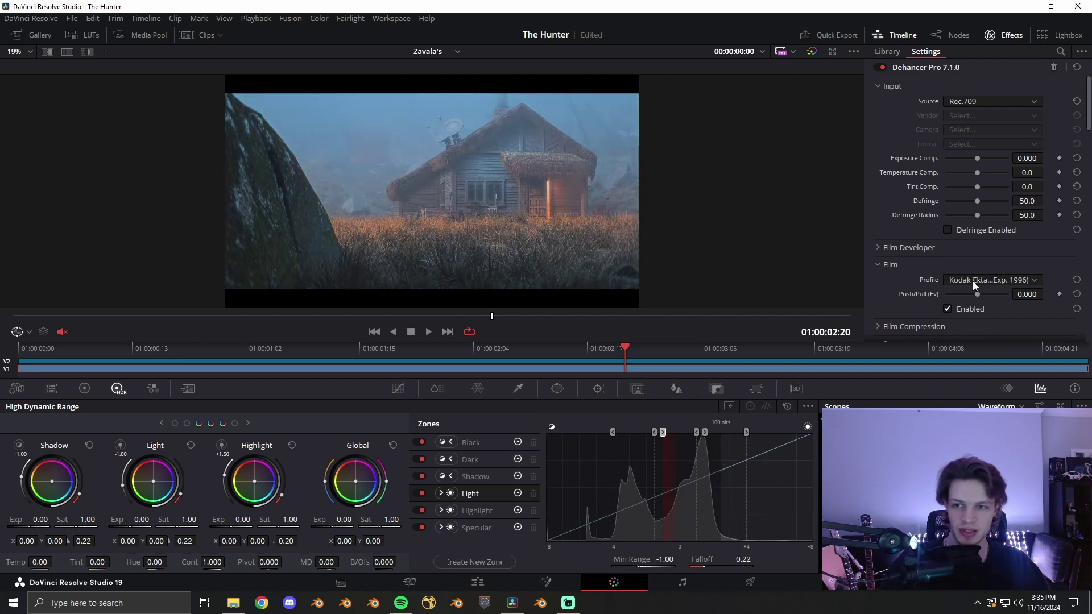
scroll(972, 281, down, 1)
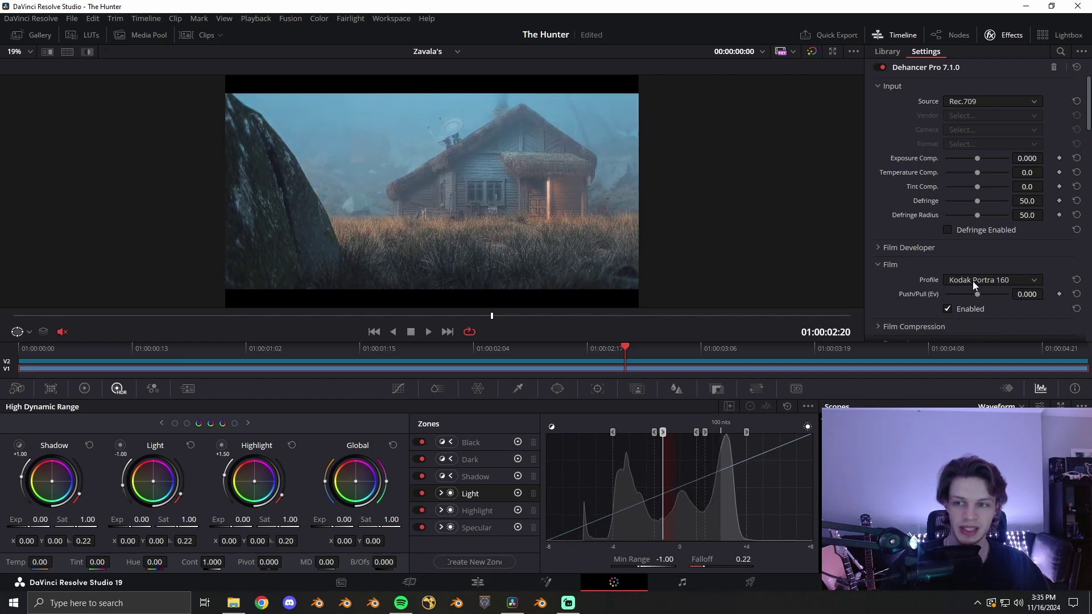
- Try the Dehancer film profiles that follow Kodak Portra 160, as far as the Konica 400 Super stock
scroll(972, 281, down, 1)
scroll(973, 281, down, 3)
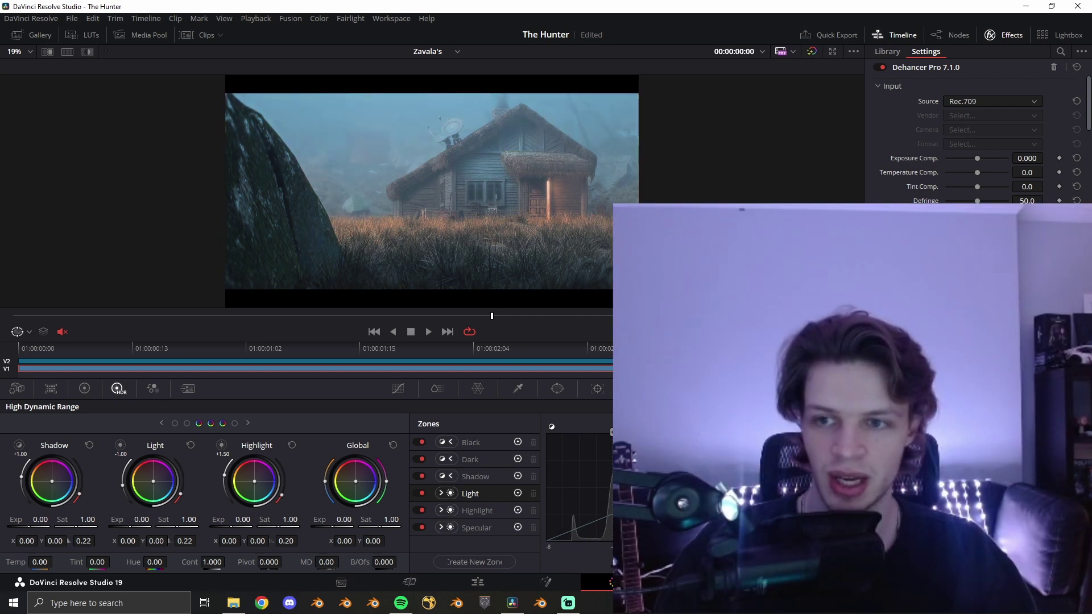
scroll(972, 281, down, 4)
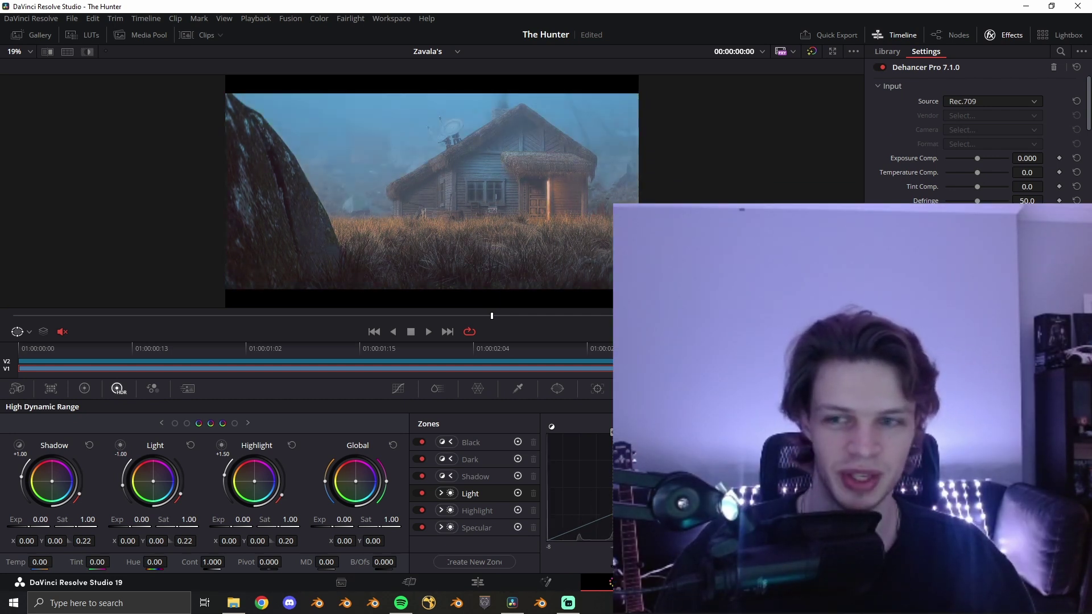
scroll(972, 281, down, 3)
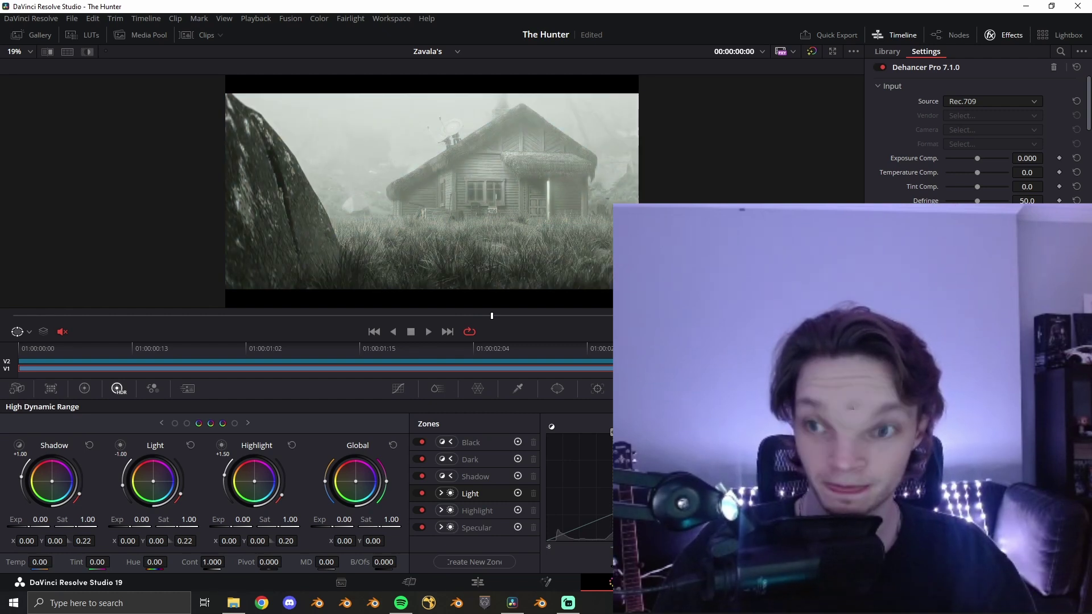
scroll(972, 281, down, 4)
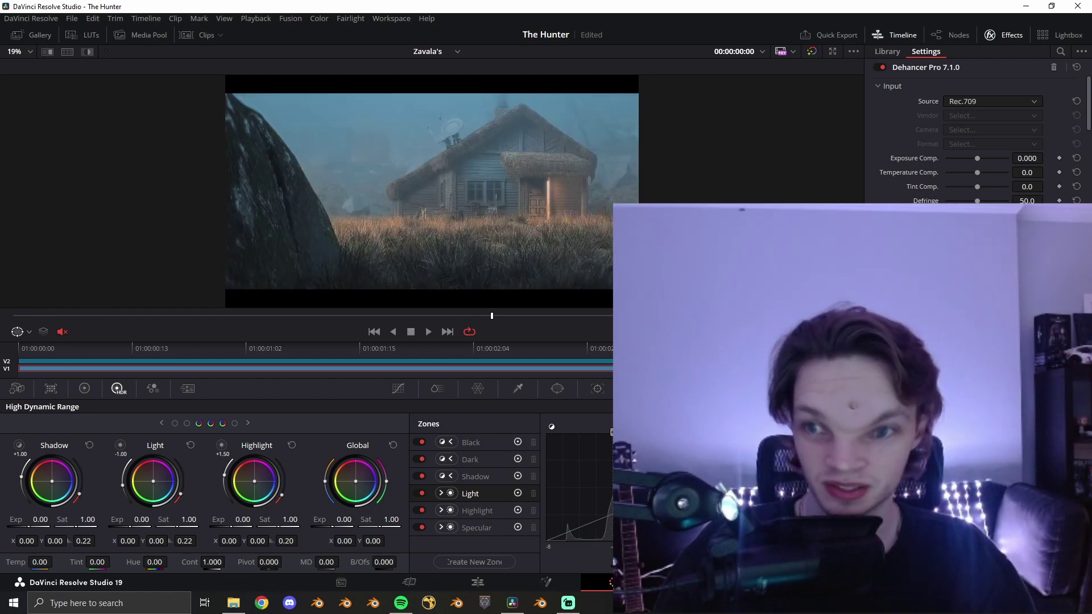
scroll(972, 281, down, 2)
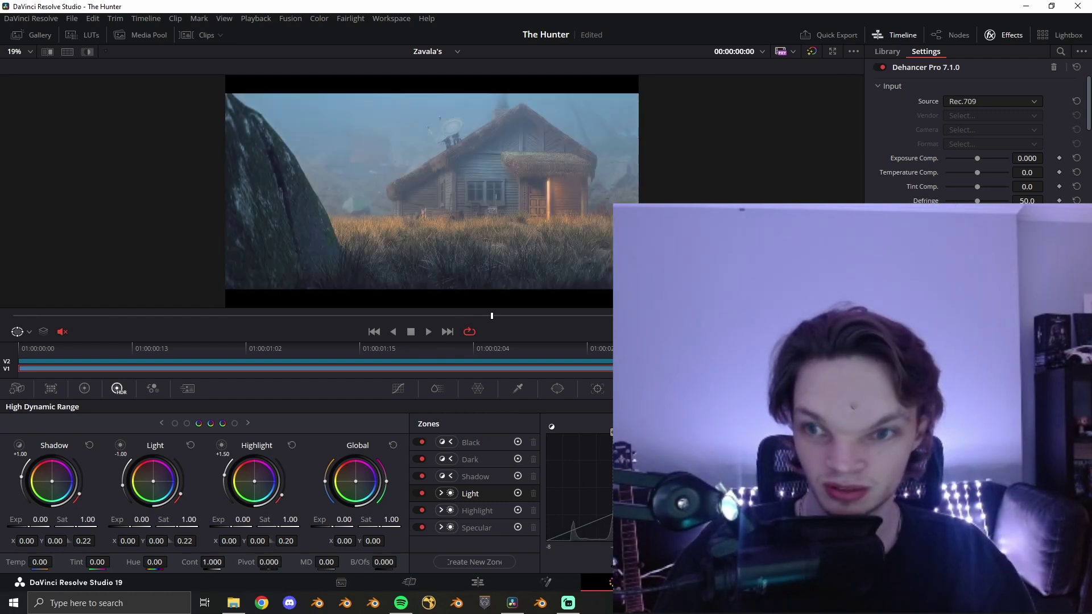
scroll(975, 281, down, 3)
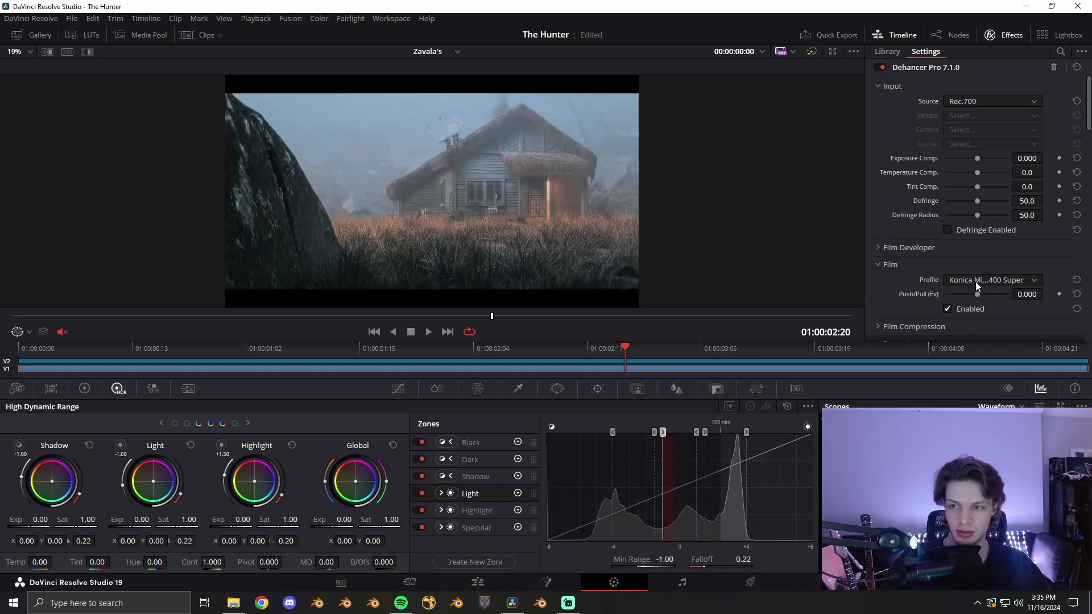
- Try more film profiles, including Kodak Vision3 200T, Kodak Supra 100, Fujicolor Natura 1600, Fuji Reala (Exp.2013) and the Adox Color 100 stock
scroll(975, 281, down, 2)
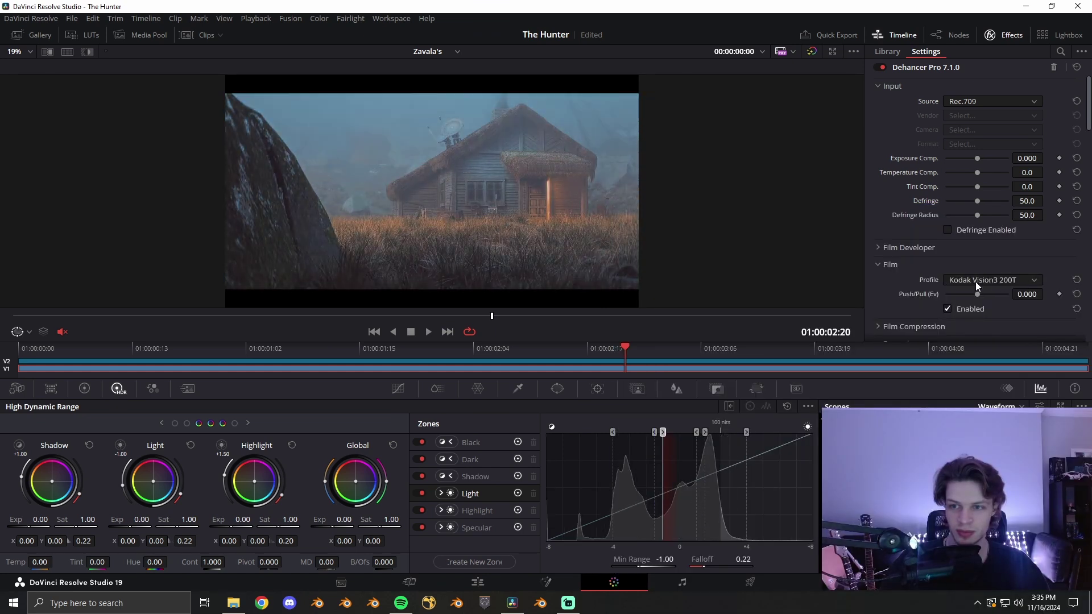
scroll(975, 282, up, 1)
scroll(975, 282, down, 1)
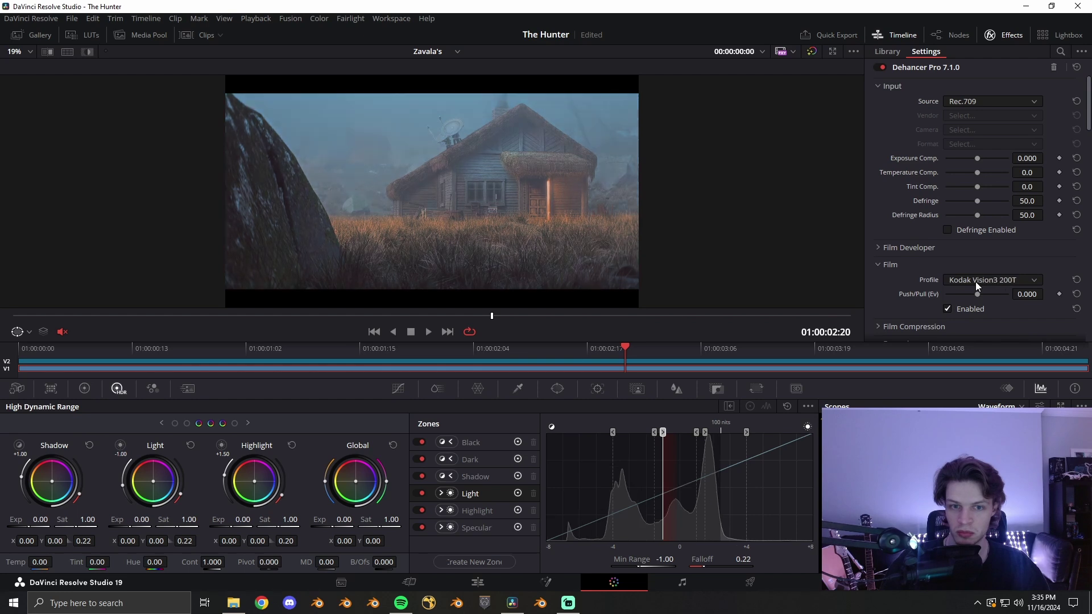
scroll(975, 281, down, 2)
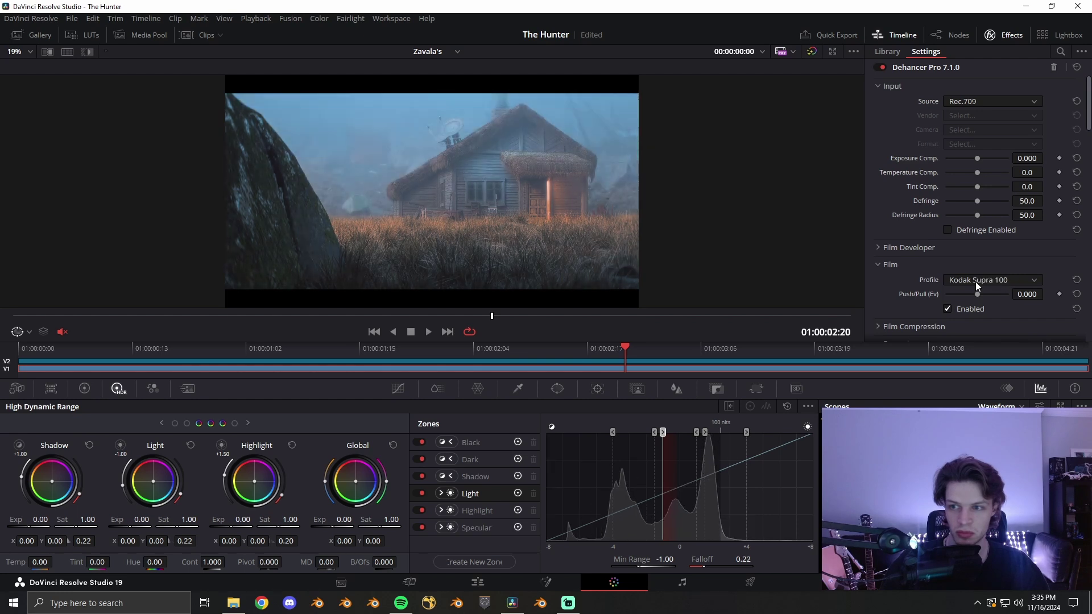
scroll(975, 282, down, 2)
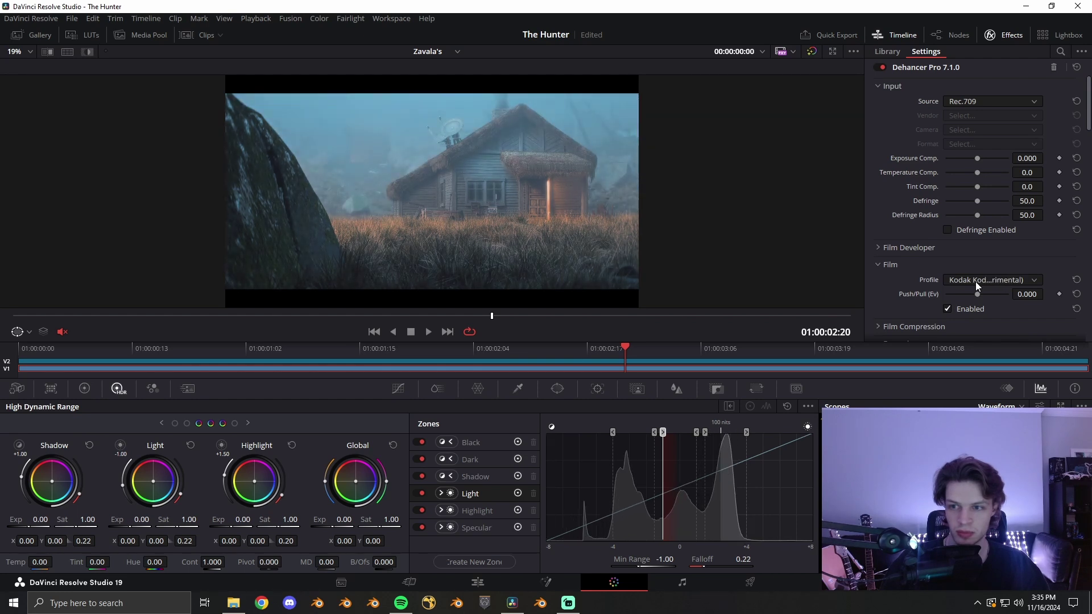
scroll(975, 281, down, 4)
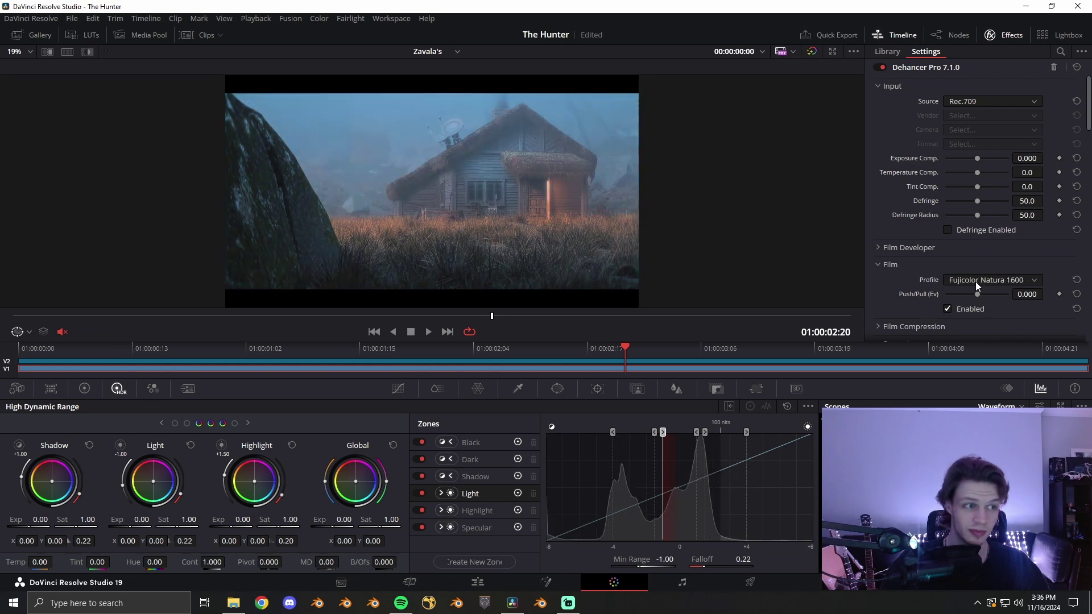
scroll(974, 281, down, 2)
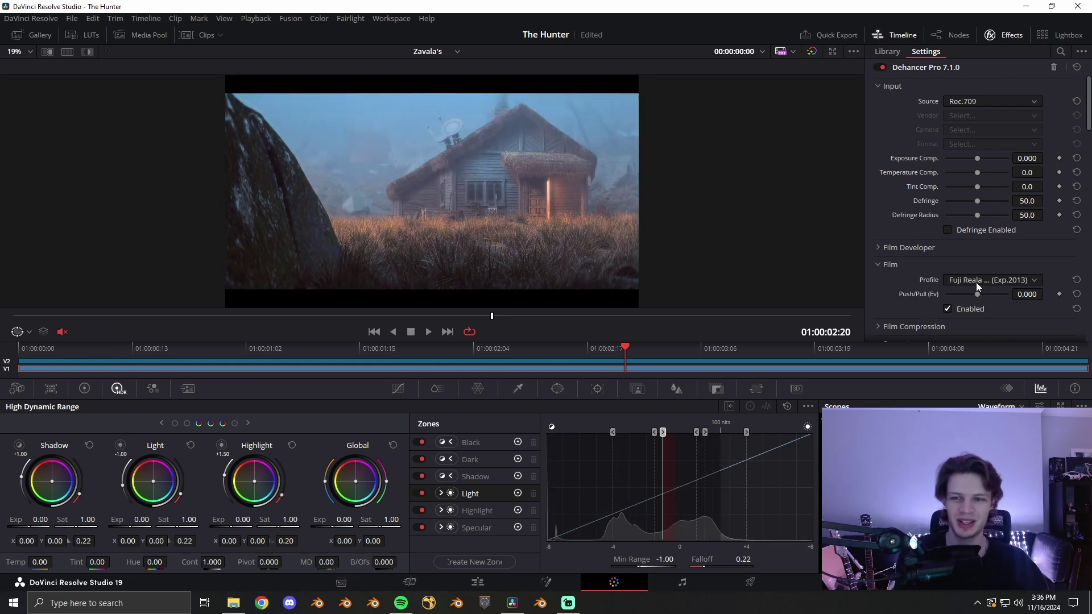
scroll(976, 282, down, 3)
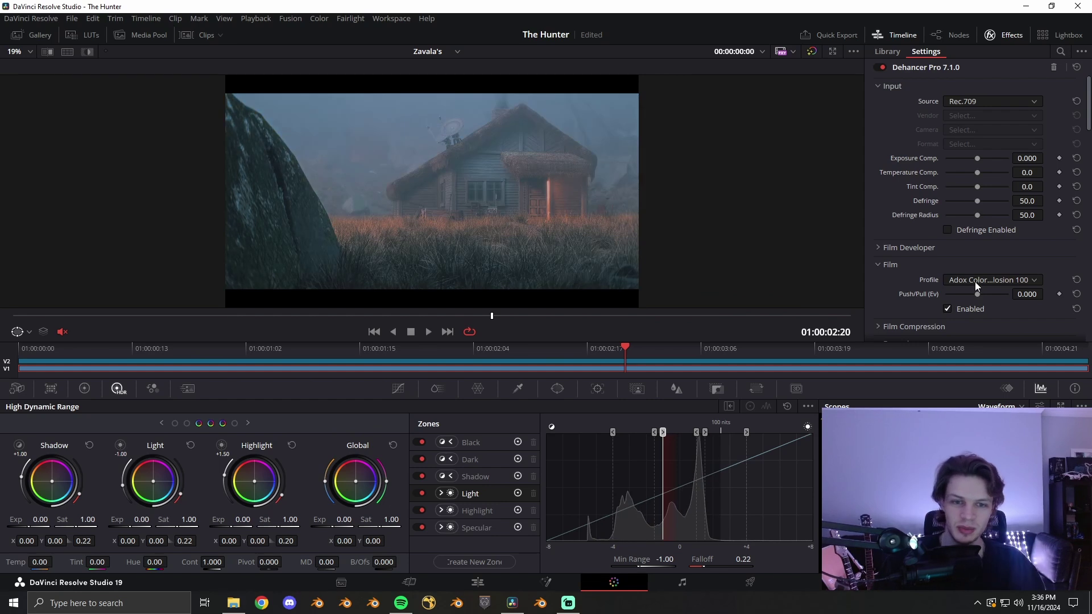
- Try the film profiles from Ilford XP2 Super 400 through the Konica 100 DNP stock to the Svema (Exp. 1991) stock
scroll(975, 282, down, 3)
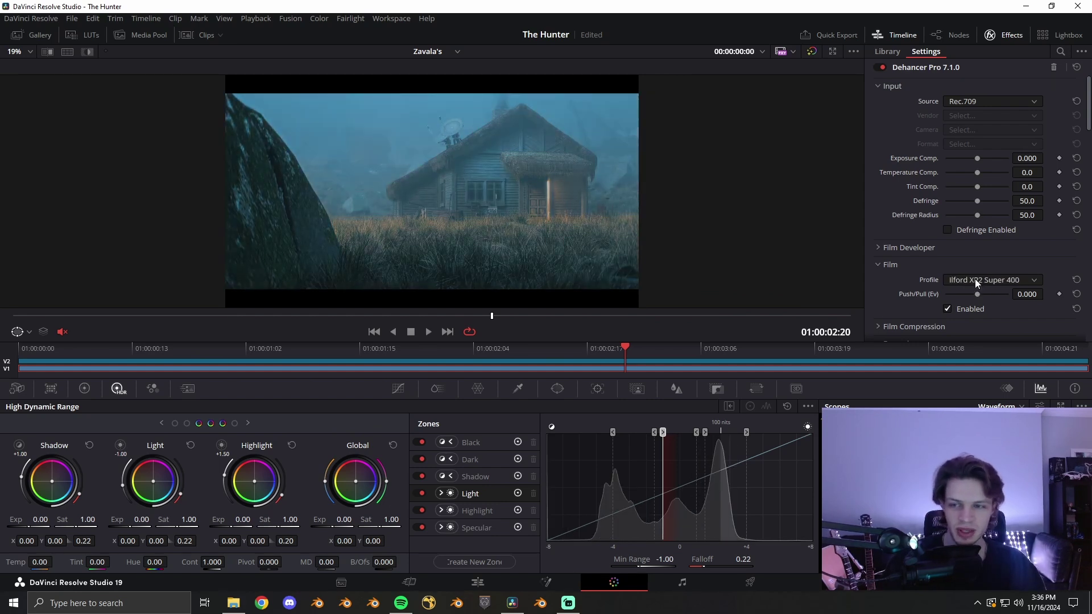
scroll(975, 280, down, 3)
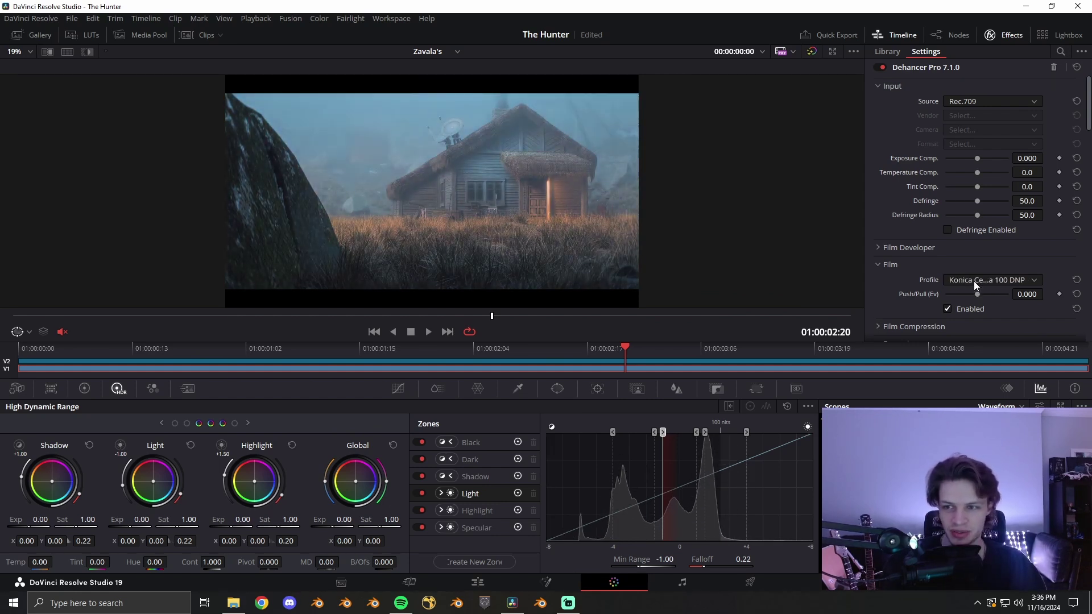
scroll(974, 281, down, 3)
scroll(974, 281, down, 3)
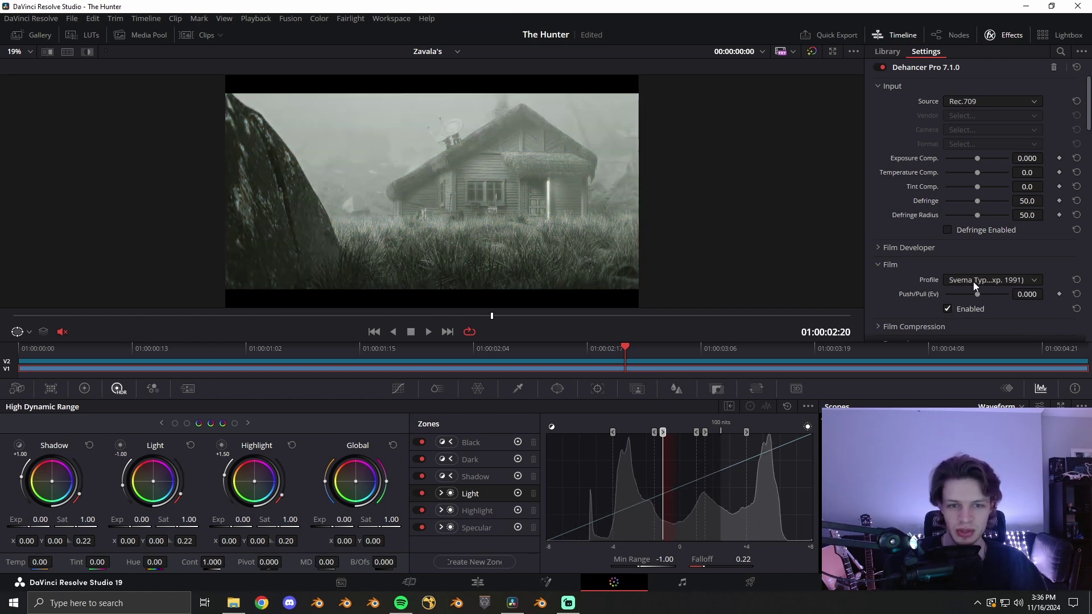
- Go back past Kodak Vision3 500T and Supra 100, set the film profile to Kodak Pro Image 100 and check it in the profile list
scroll(974, 282, up, 3)
scroll(973, 282, up, 2)
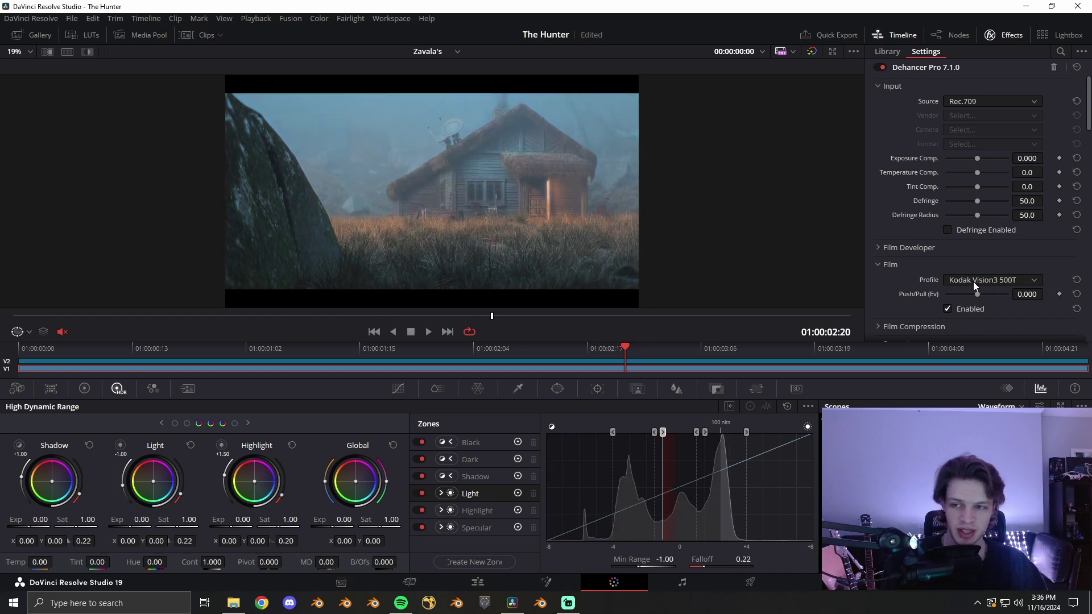
scroll(974, 282, up, 1)
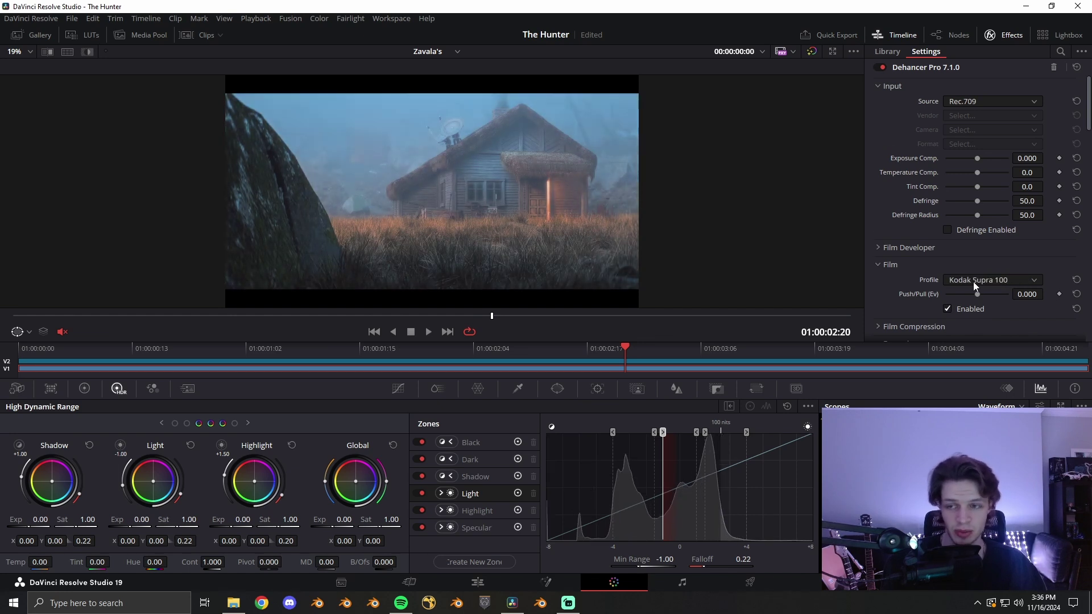
scroll(973, 282, up, 1)
scroll(973, 282, up, 1)
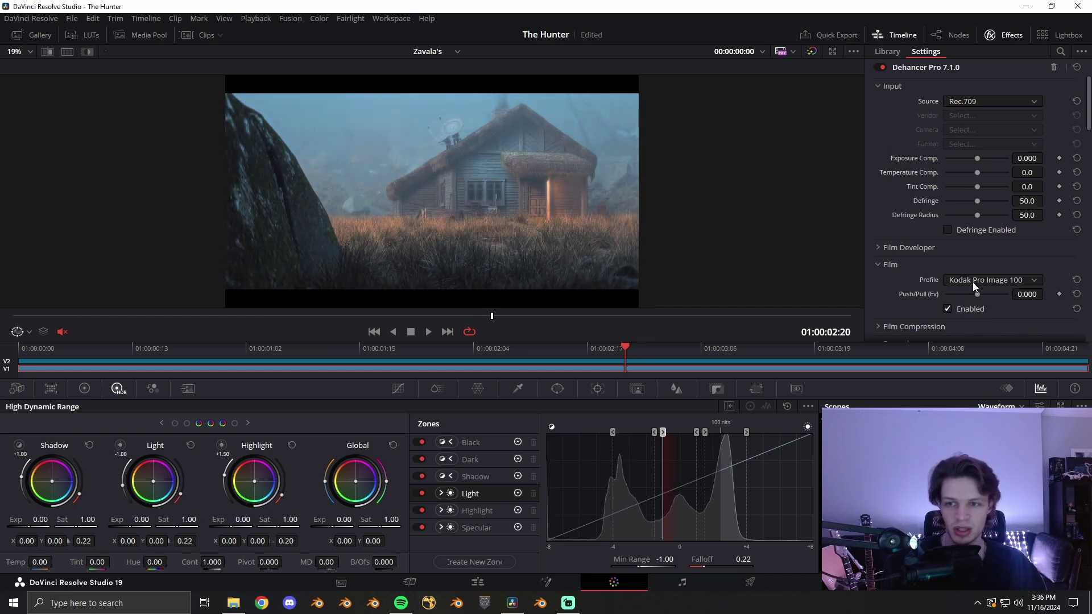
scroll(927, 200, down, 3)
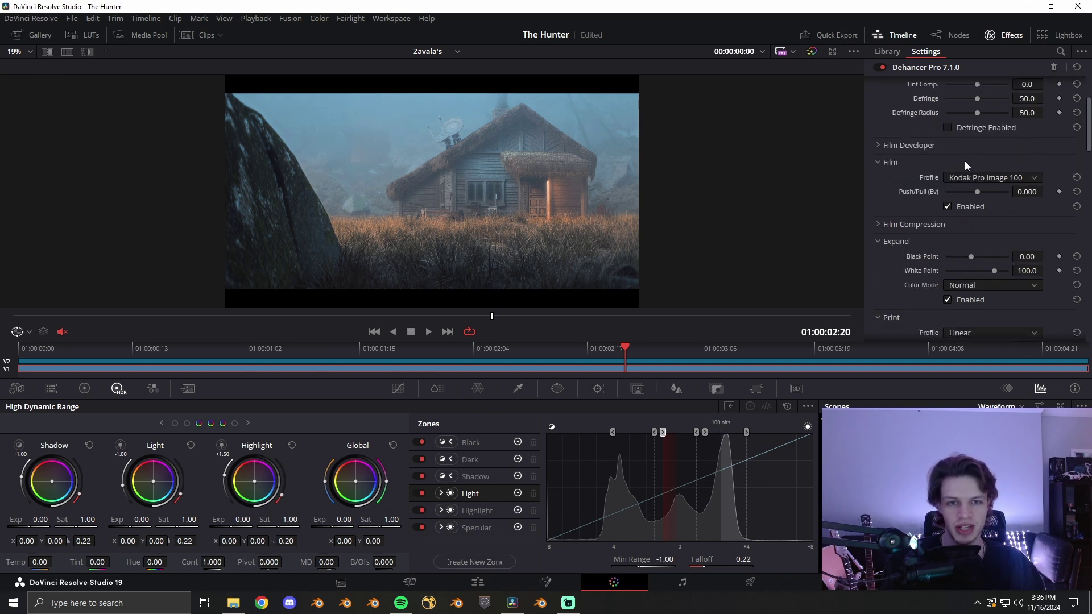
click(964, 177)
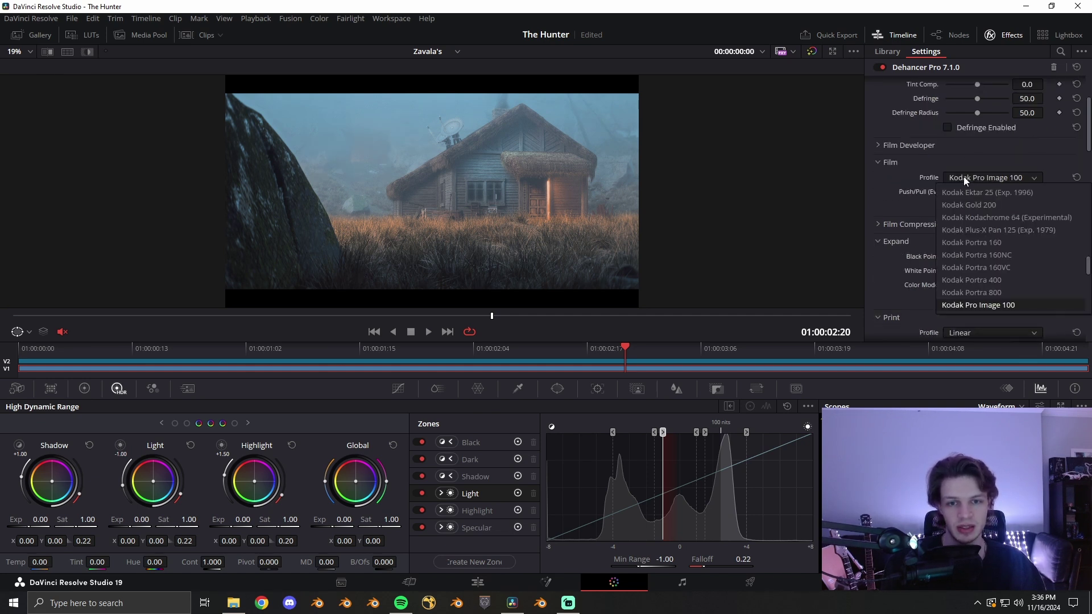
click(917, 191)
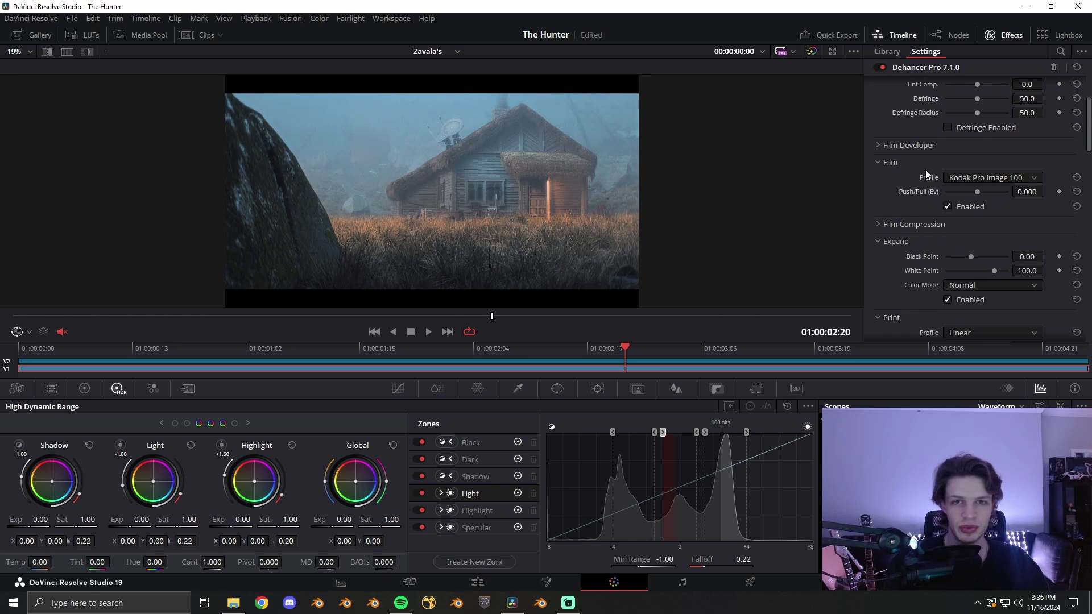
- Compare the cottage porch up close with Dehancer's Film Grain (65 mm ISO 250) switched off and on, leaving it enabled
scroll(923, 170, up, 3)
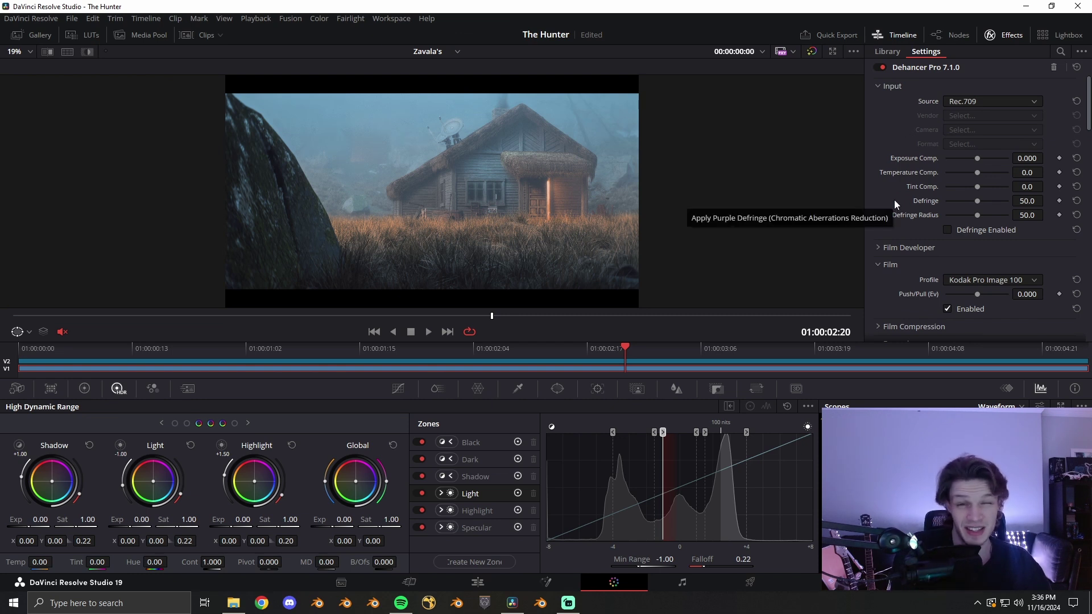
scroll(905, 199, down, 5)
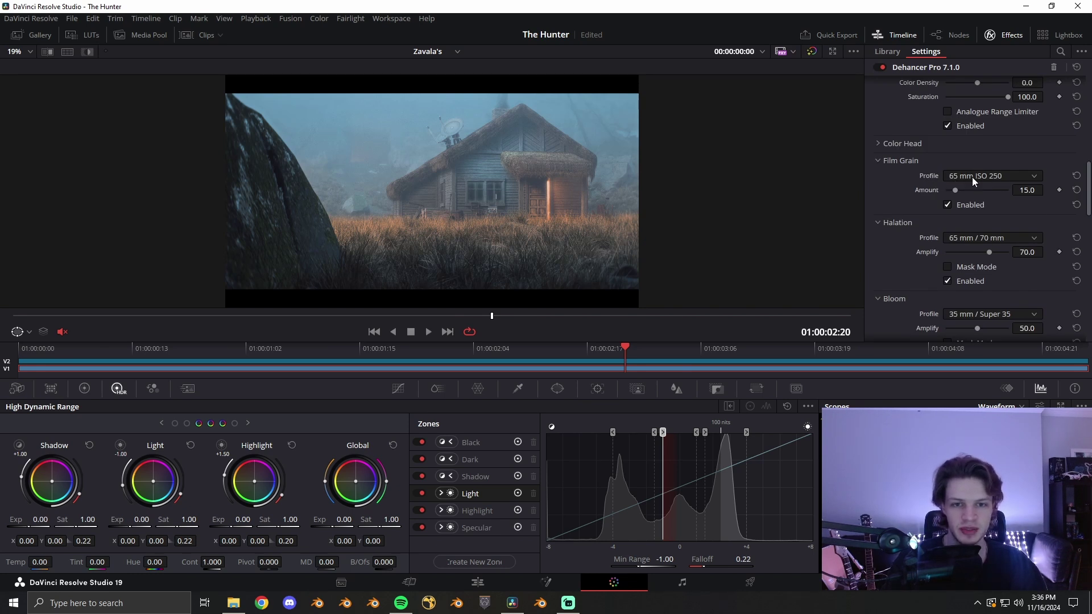
scroll(950, 270, down, 1)
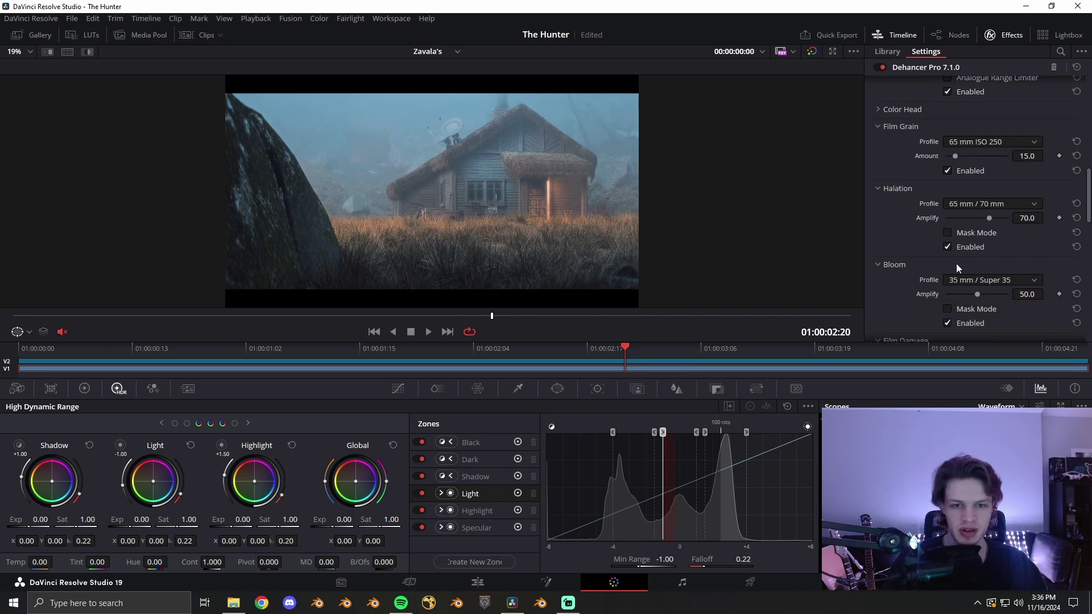
scroll(529, 170, up, 10)
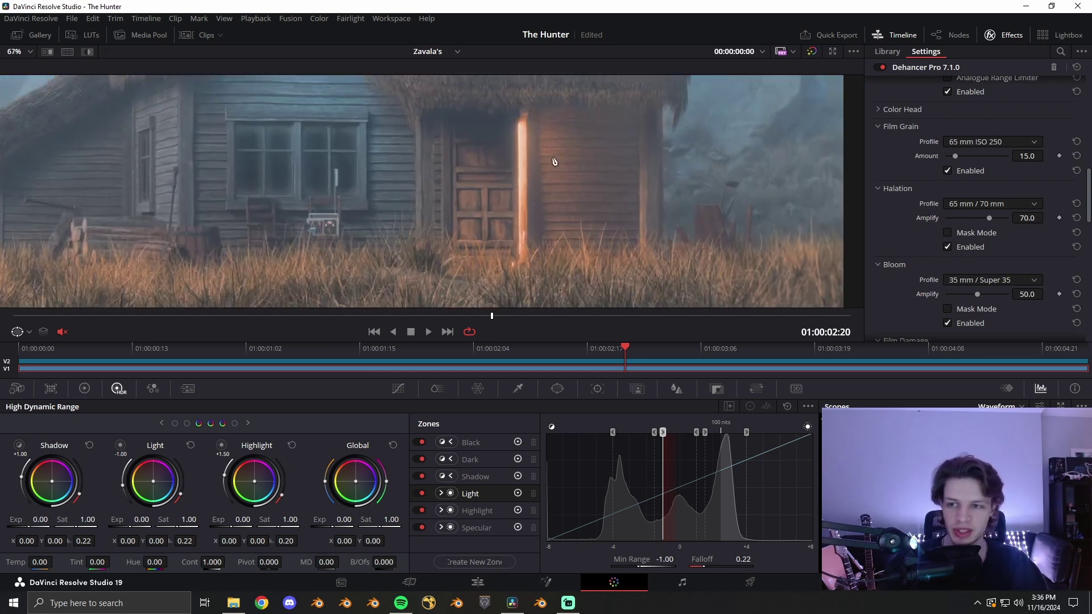
scroll(570, 132, up, 4)
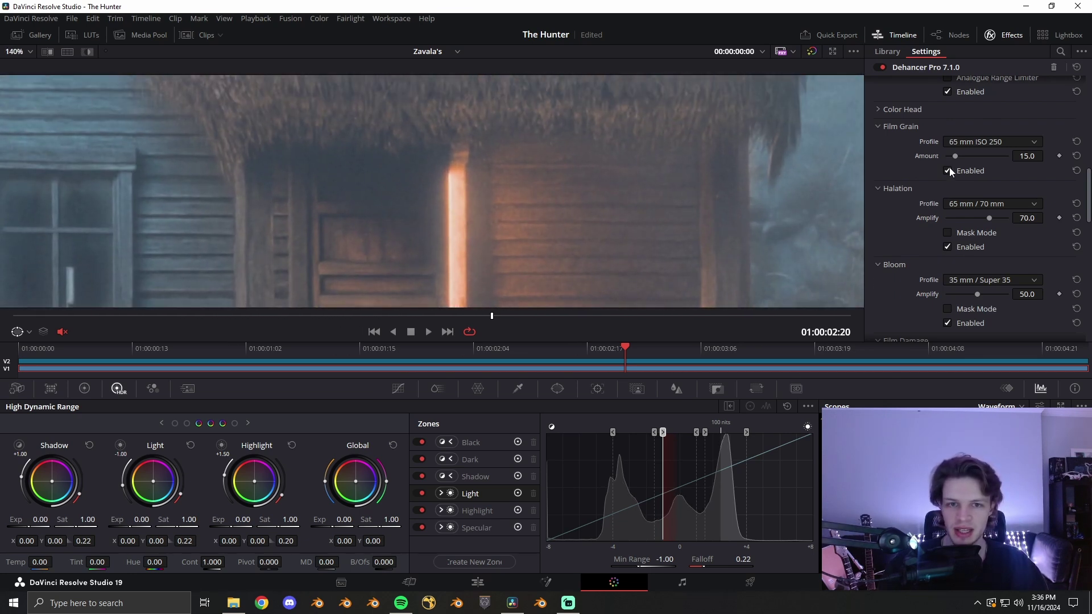
click(950, 169)
click(952, 169)
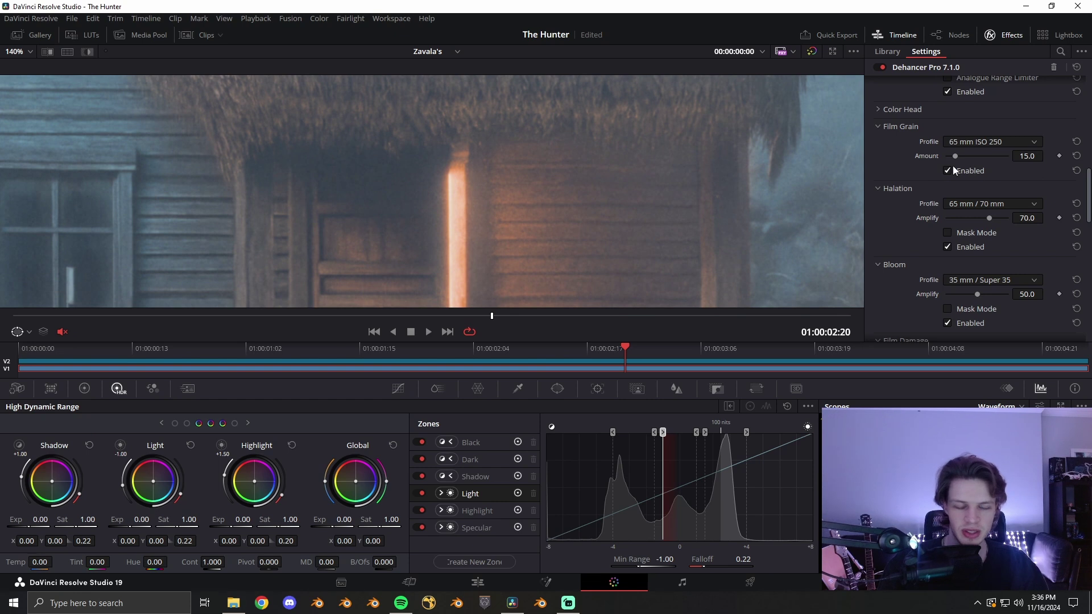
click(959, 170)
click(960, 171)
- Compare the glowing porch post with Halation (65 mm / 70 mm) switched off and on, leaving it enabled
click(958, 248)
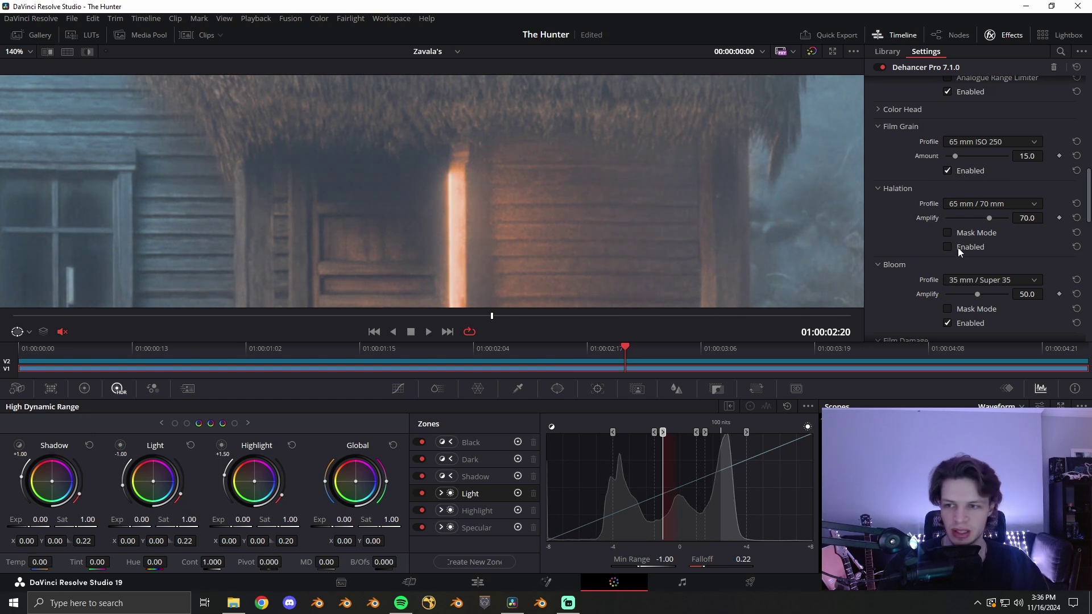
click(958, 248)
click(958, 247)
click(958, 248)
middle_drag(452, 202, 462, 140)
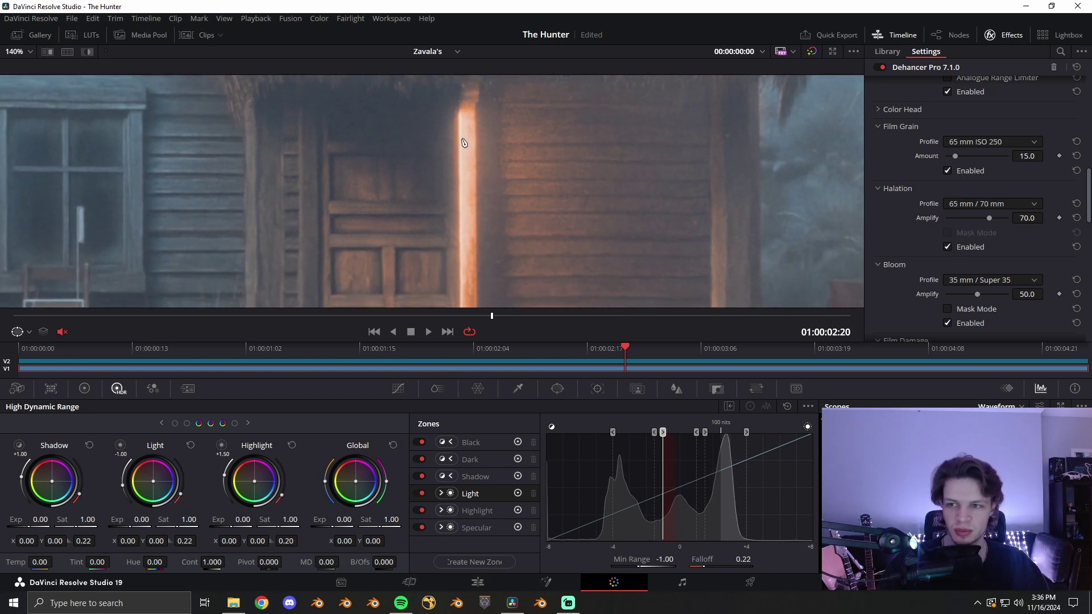
click(965, 246)
scroll(521, 153, down, 4)
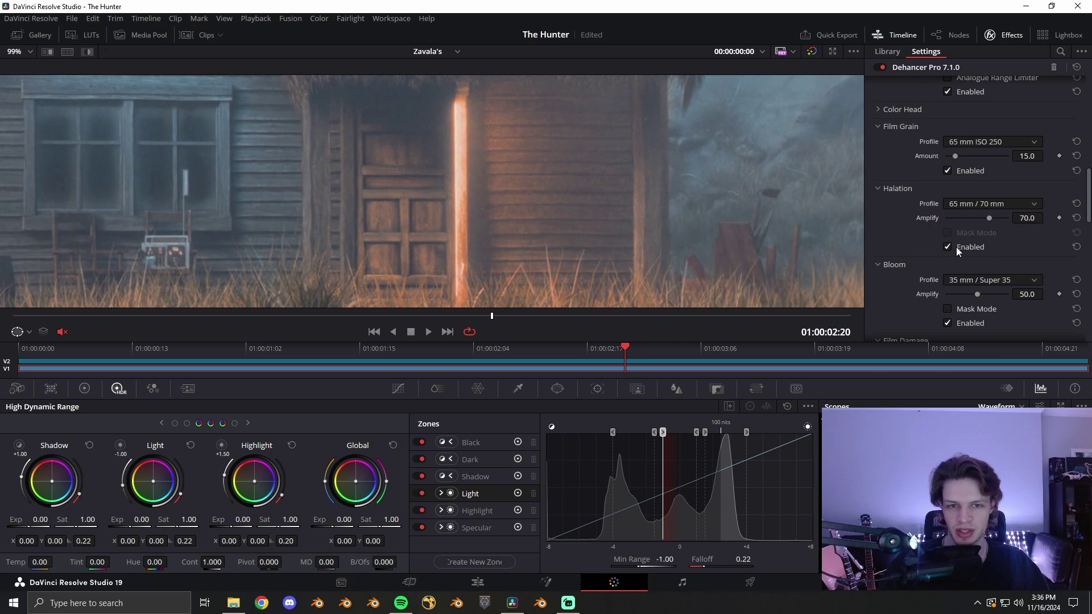
- Compare the porch close-up with Bloom (35 mm / Super 35) switched off and on, leaving it enabled
click(962, 322)
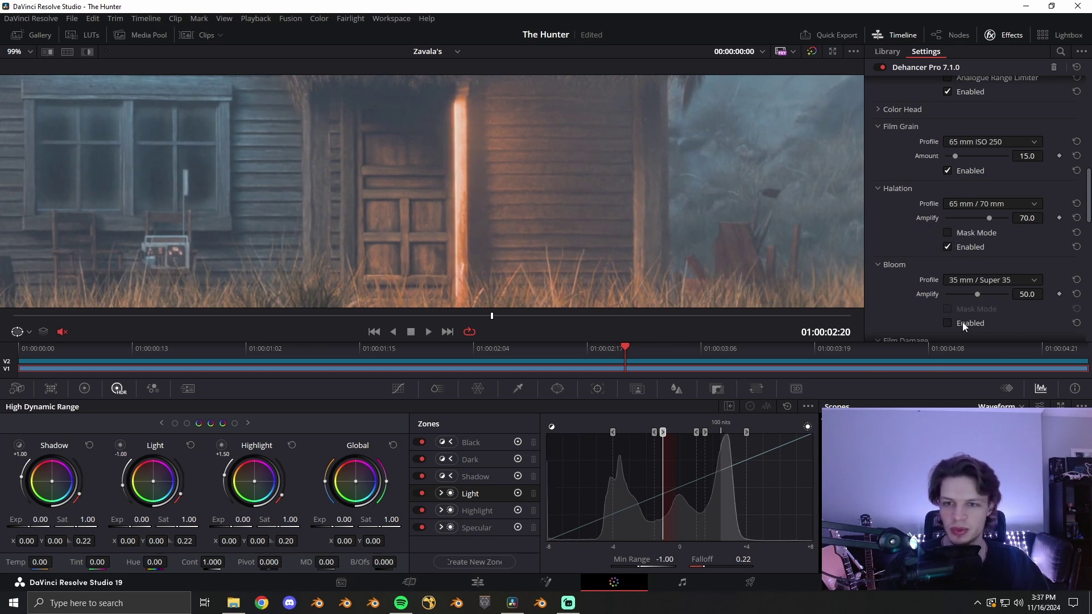
click(962, 322)
click(962, 322)
click(962, 322)
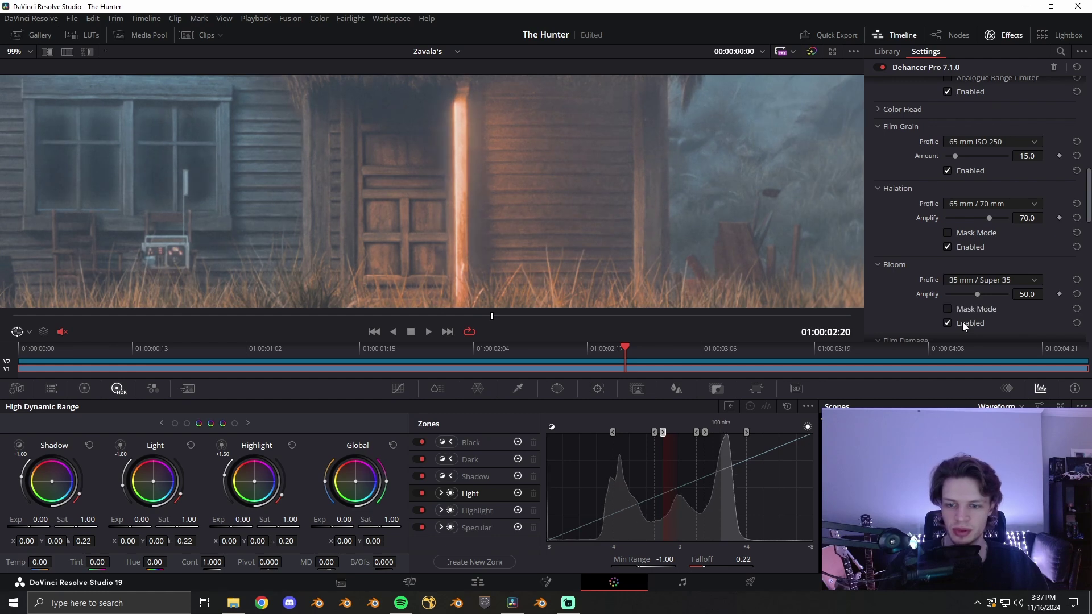
click(963, 322)
click(962, 322)
click(963, 322)
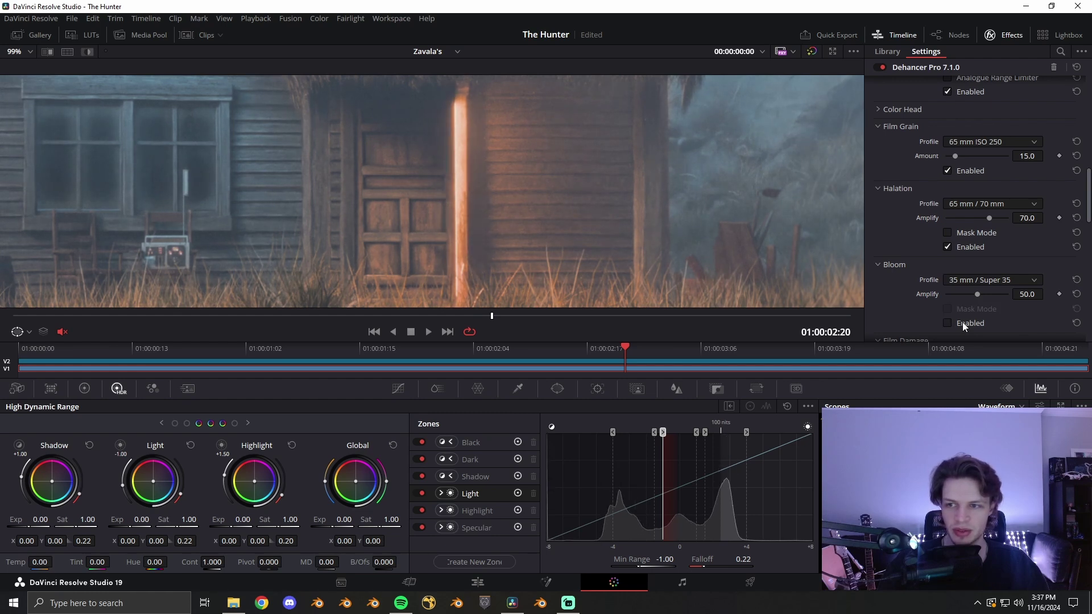
click(963, 322)
- Compare the whole cottage frame with Bloom off and on, and bring up the Film Damage and Film Breath settings
key(shift+z)
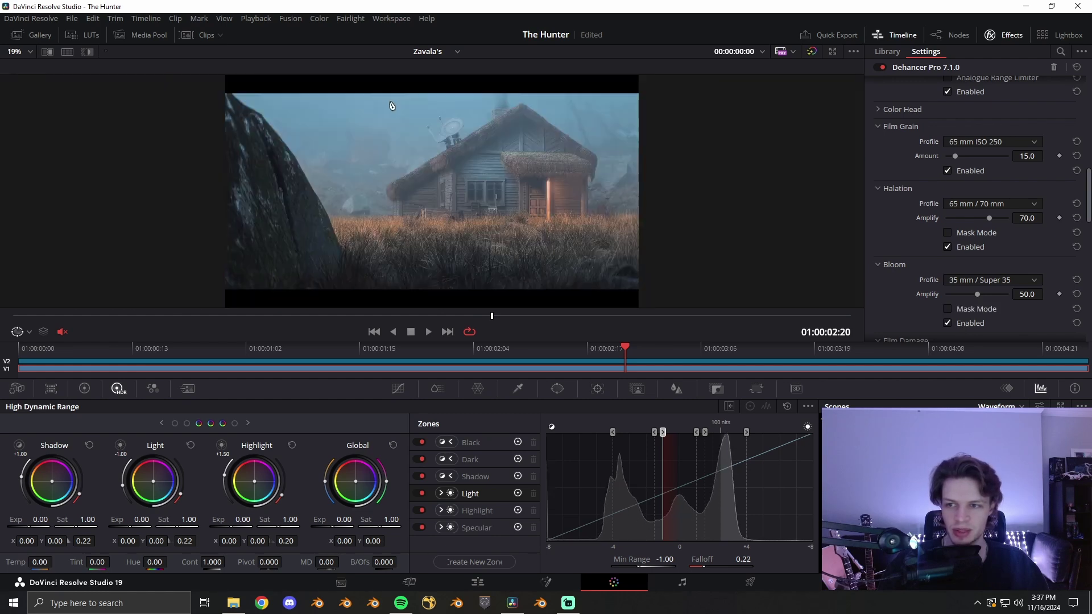
click(948, 323)
click(948, 323)
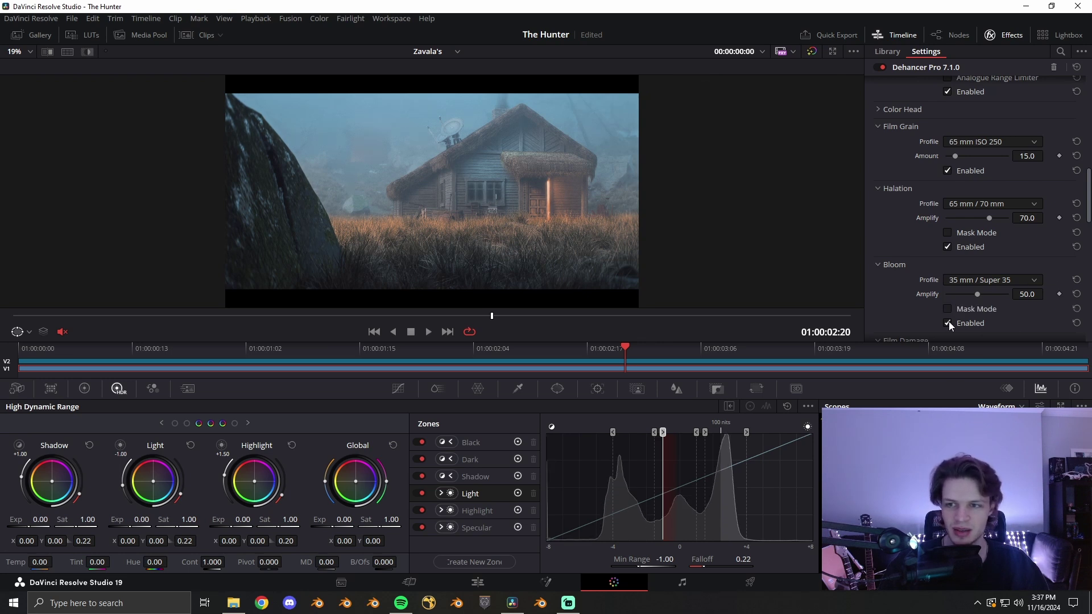
scroll(910, 217, down, 4)
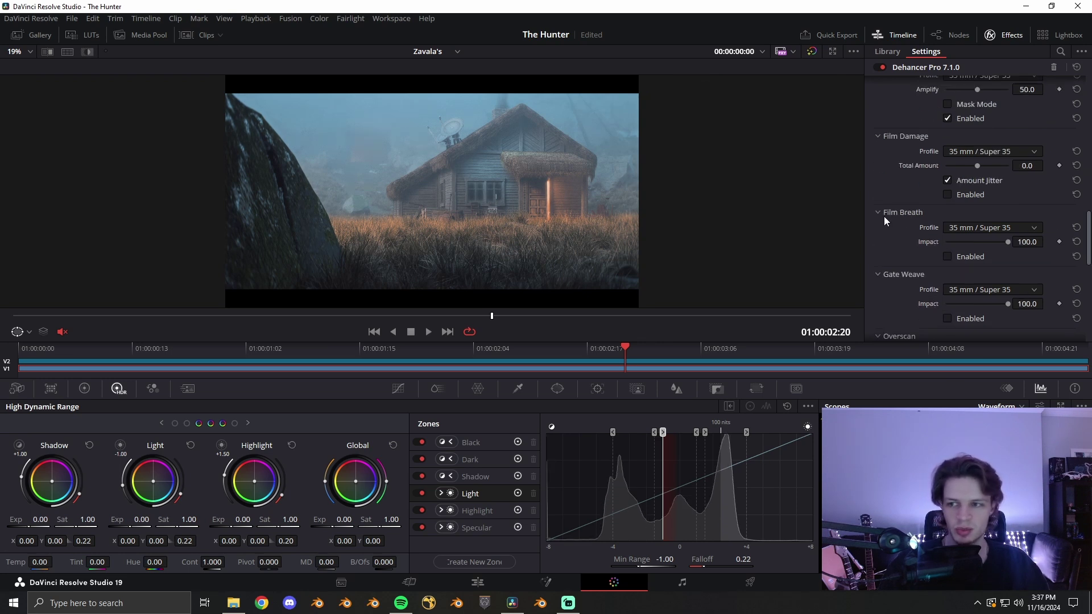